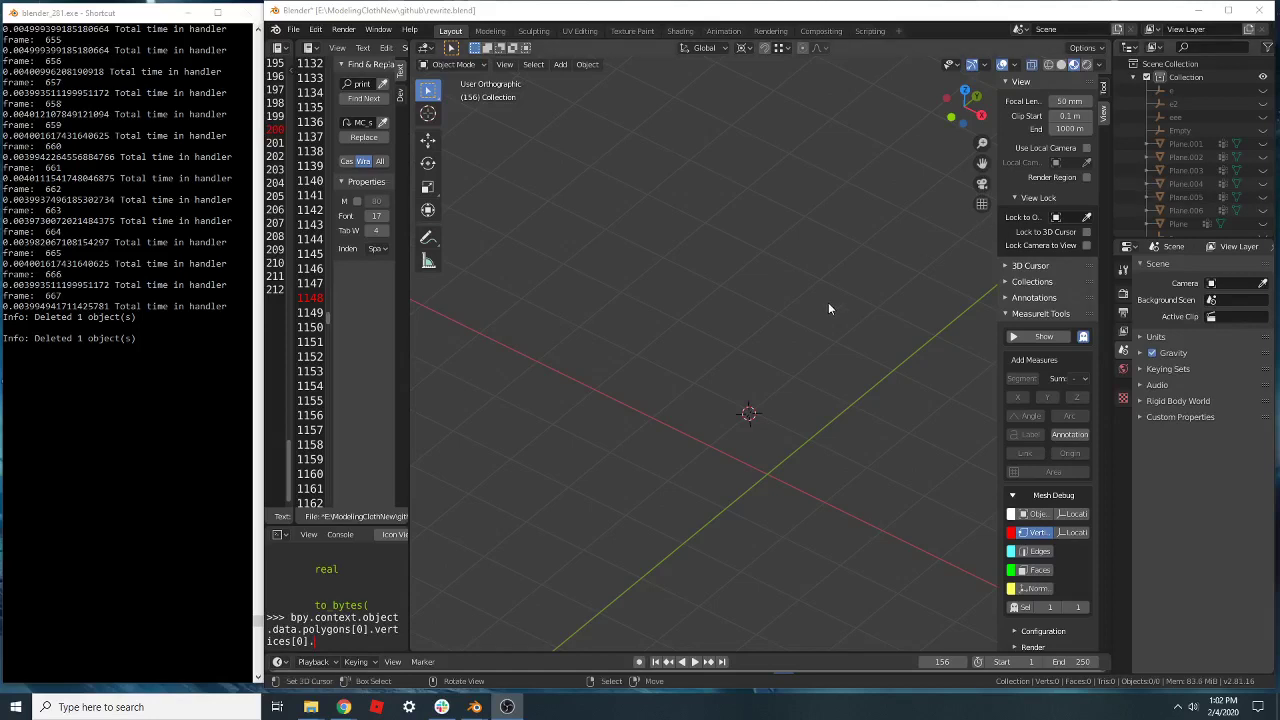
- Add a mesh plane to the scene and enter Edit Mode on it
middle_click_drag(797, 400, 720, 268)
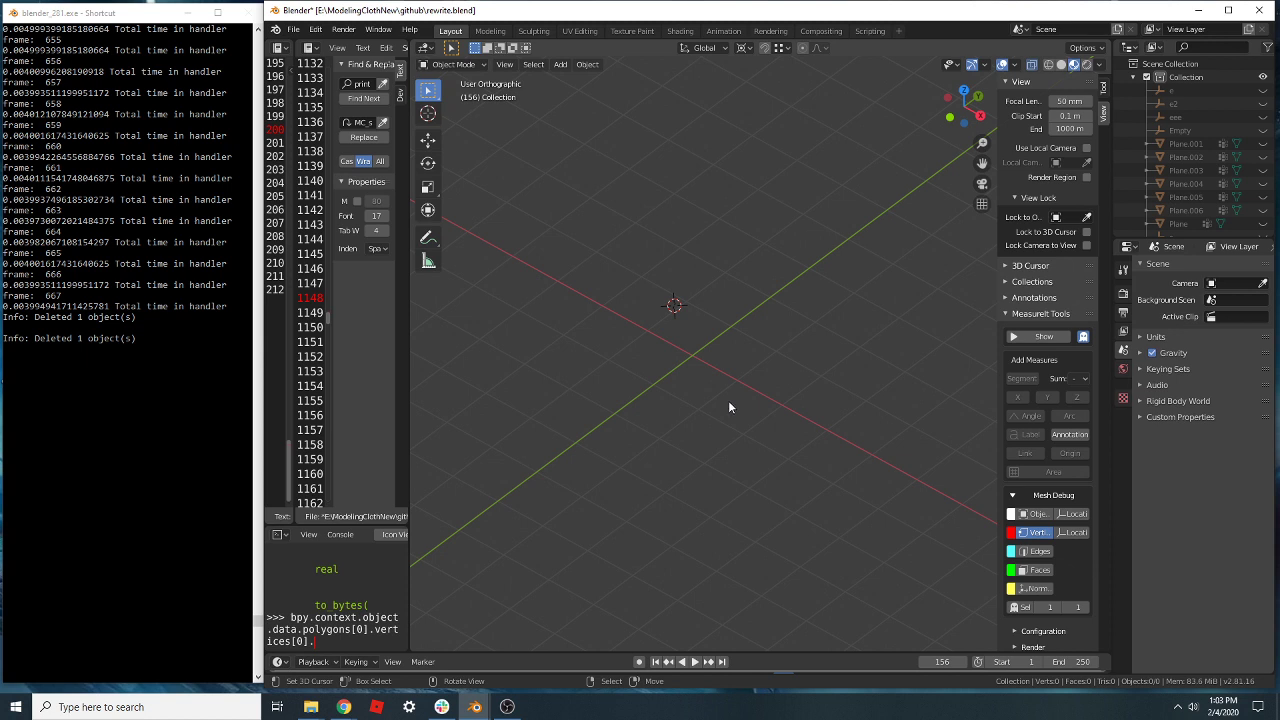
mouse_move(746, 394)
middle_mouse_down()
mouse_move(771, 409)
mouse_move(741, 375)
middle_mouse_up()
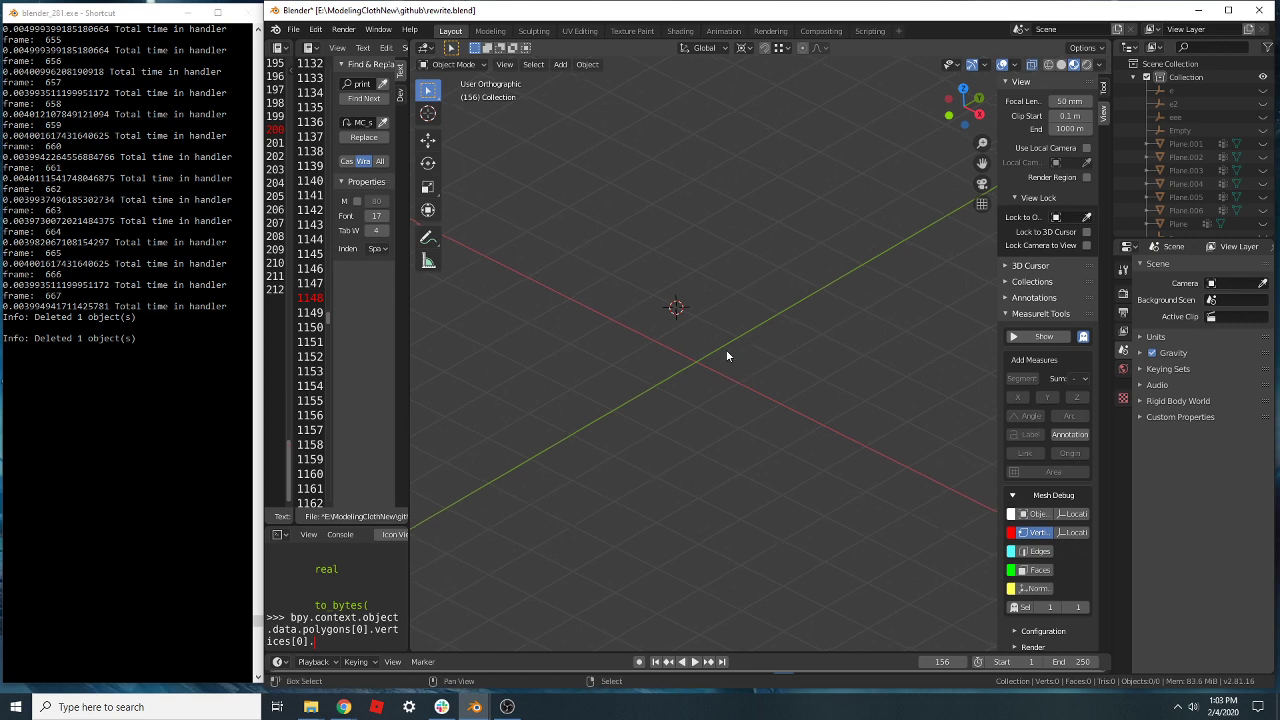
key("shift+a")
mouse_move(726, 350)
left_click(771, 355)
key("Tab")
scroll(672, 298, "up", 4)
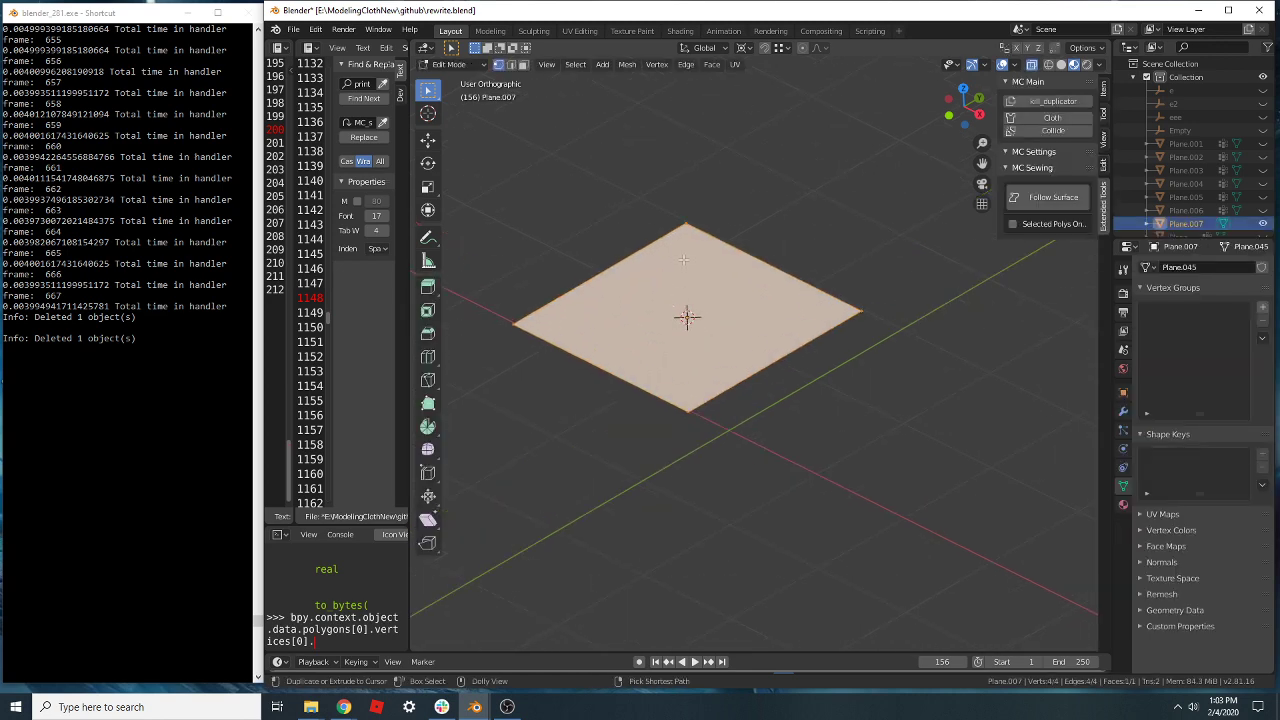
- Subdivide the plane five times into a 32 by 32 face grid and select the edge loop along its far border
key("ctrl+d")
key("ctrl+d")
key("ctrl+d")
key("ctrl+d")
key("ctrl+d")
middle_click_drag(749, 264, 741, 322, "shift")
scroll(817, 344, "up", 1)
left_click(817, 343, "alt")
middle_click_drag(866, 414, 857, 429)
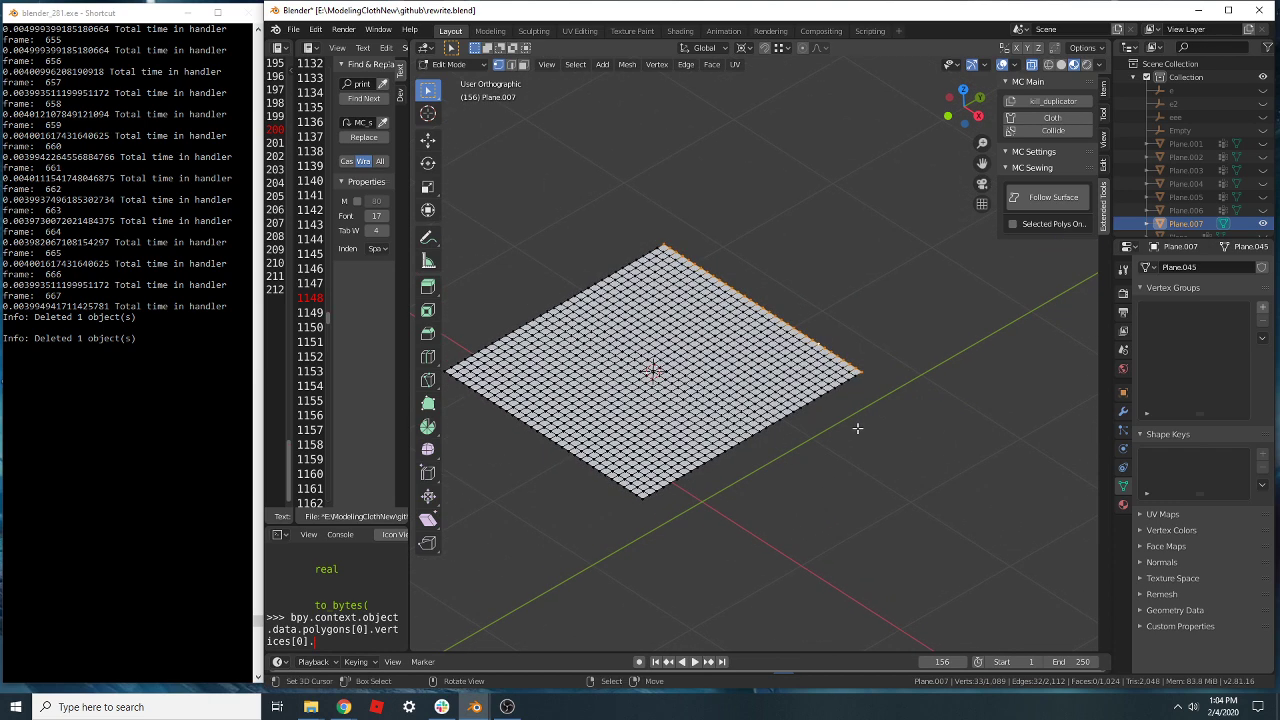
- Return to Object Mode and enable MC cloth on the subdivided plane, toggling Edit Mode and enabling it again
key("Tab")
left_click(1052, 117)
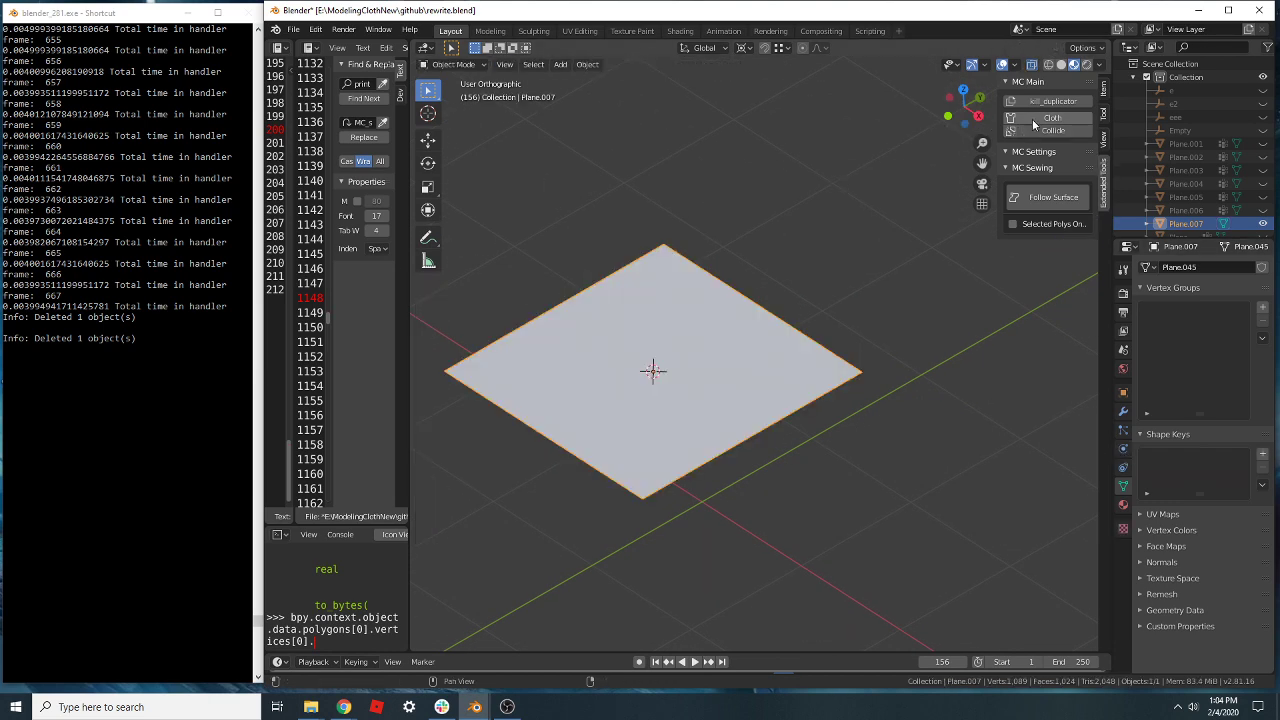
key("Tab")
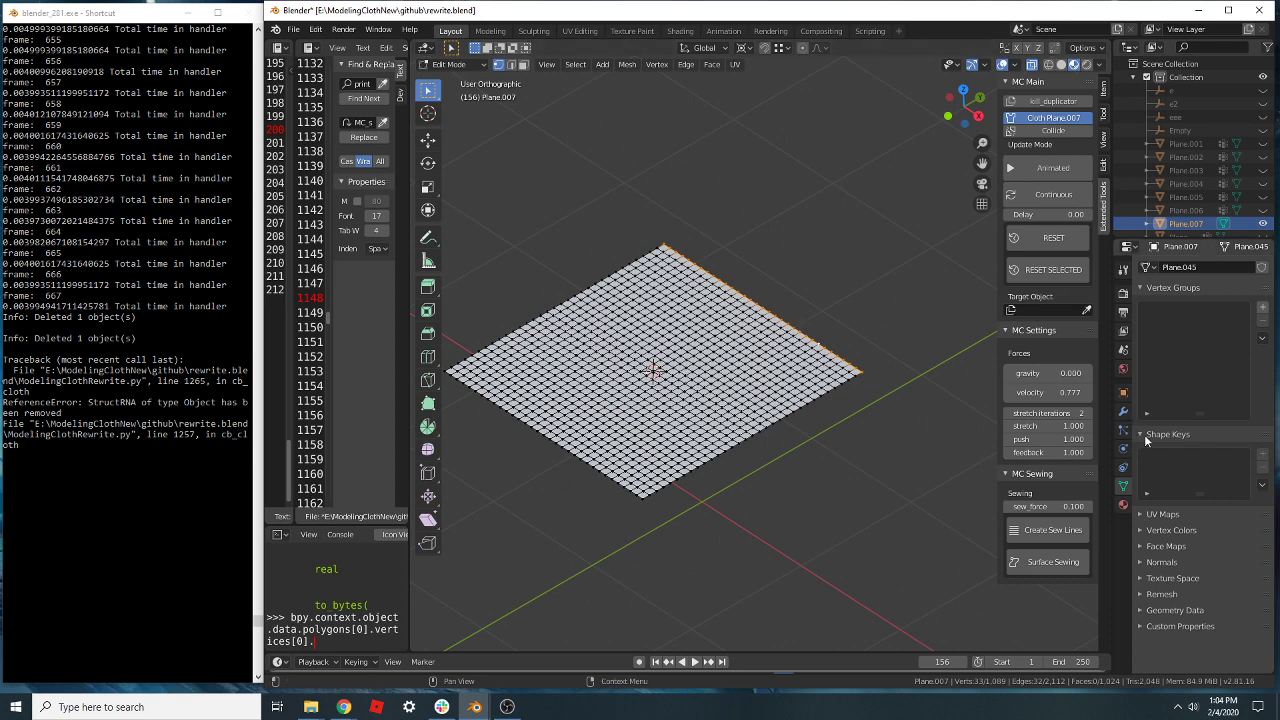
key("Tab")
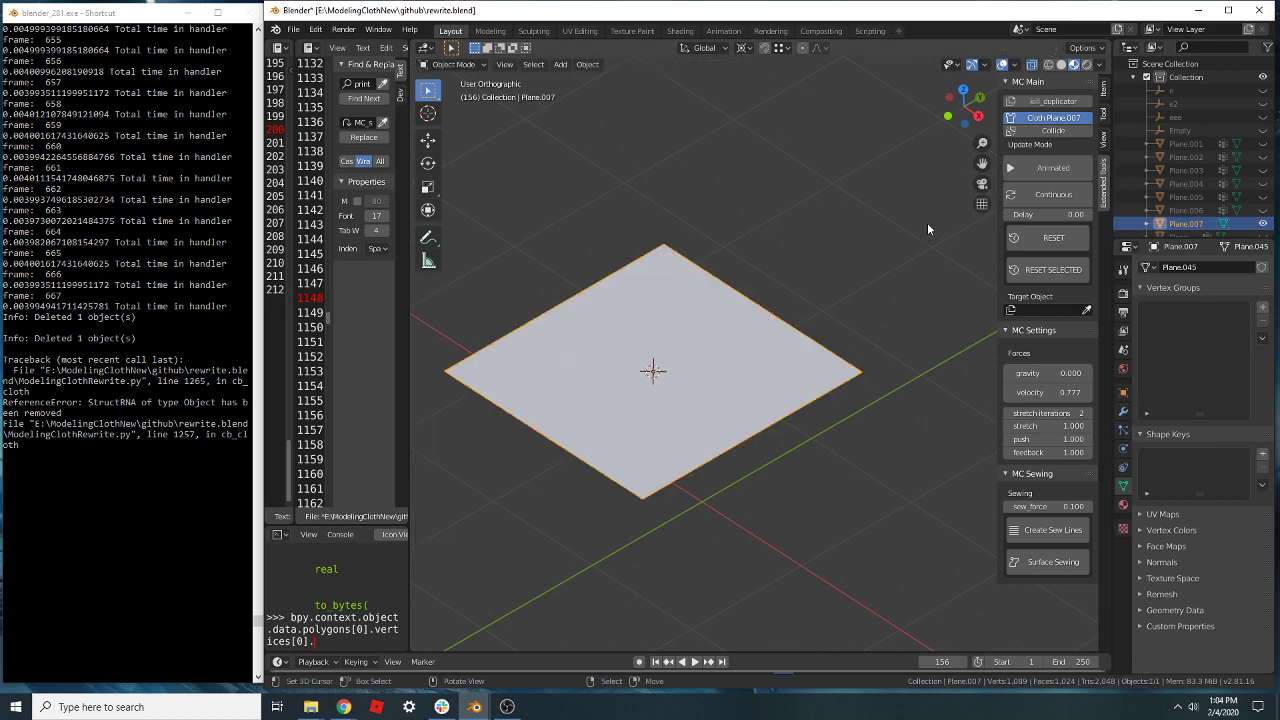
left_click(1040, 122)
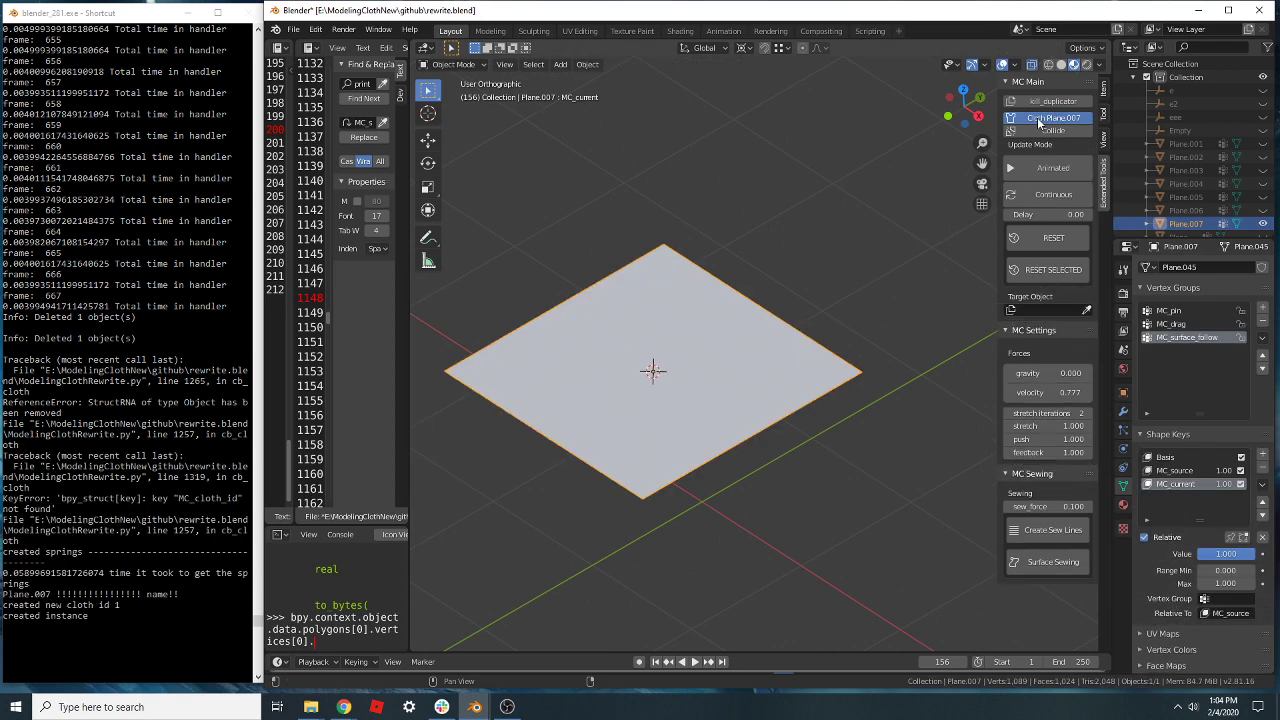
- Assign the selected border vertices to the MC_pin vertex group at weight 1.000 and return to Object Mode
middle_click_drag(924, 382, 778, 464)
key("Tab")
scroll(821, 373, "up", 1)
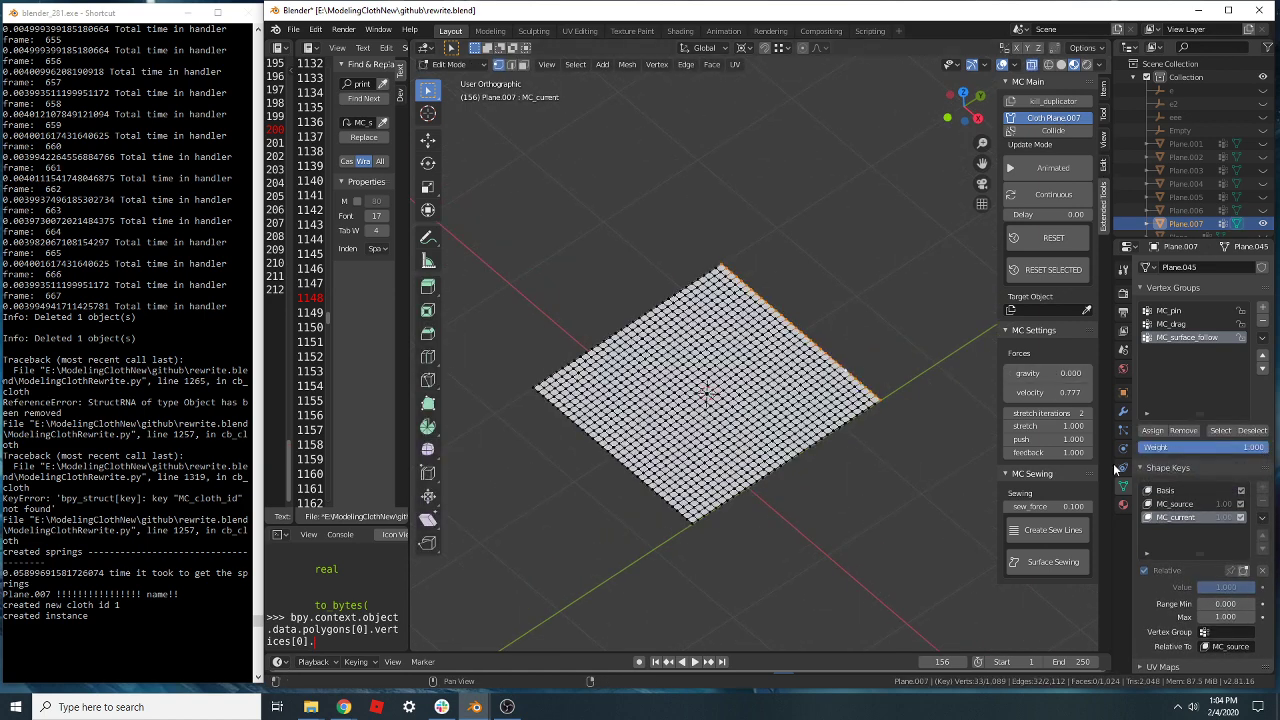
left_click(1168, 311)
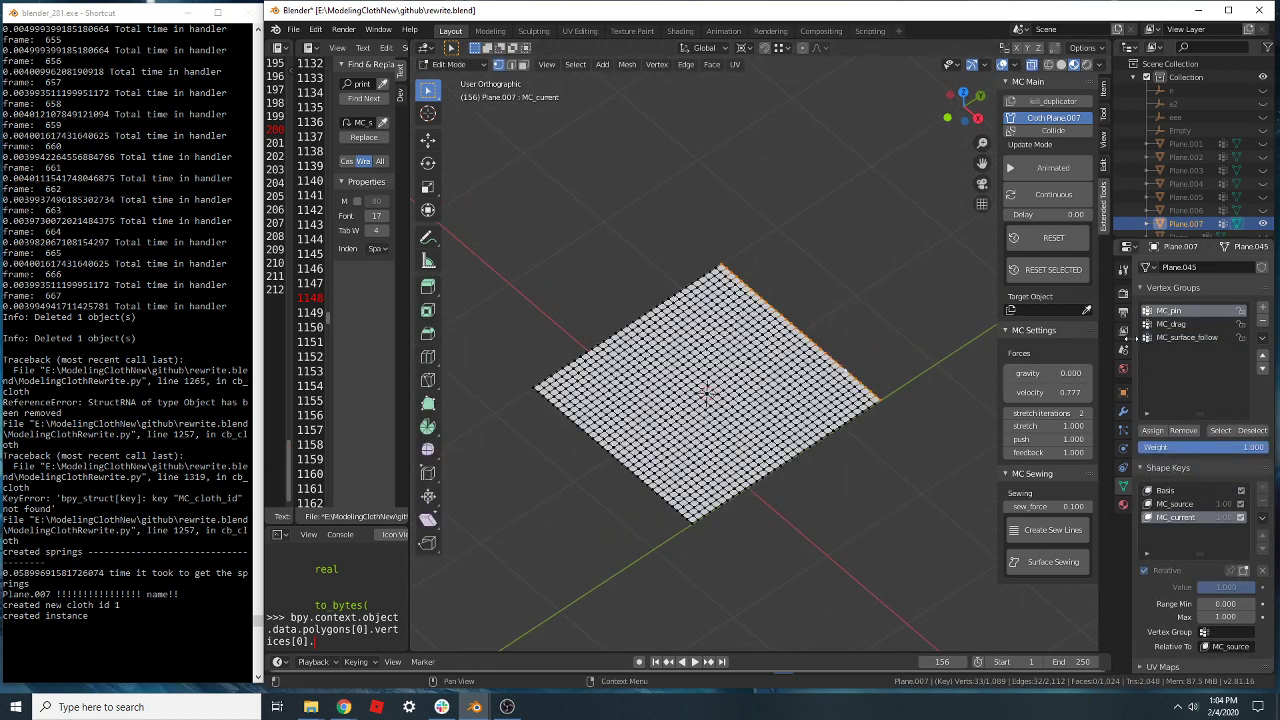
scroll(980, 400, "up", 1)
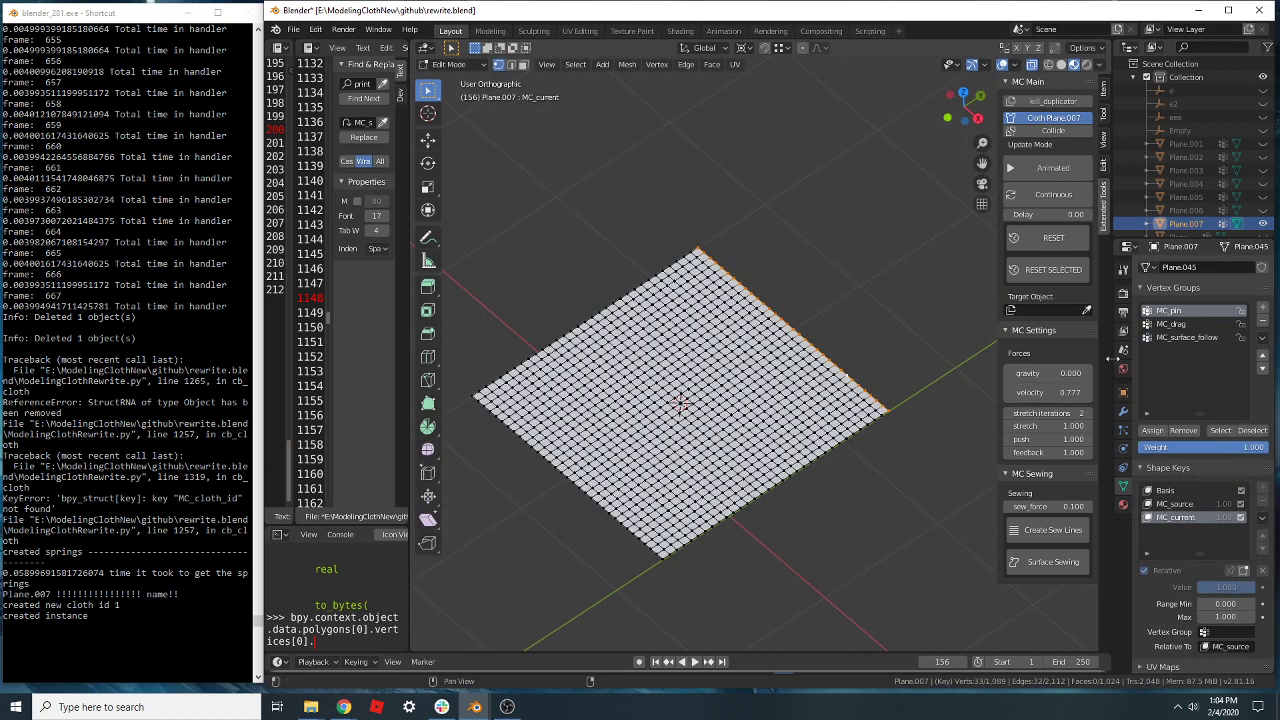
left_click(1152, 430)
key("Tab")
- Start the cloth simulation in Continuous update mode
middle_click_drag(800, 416, 775, 387)
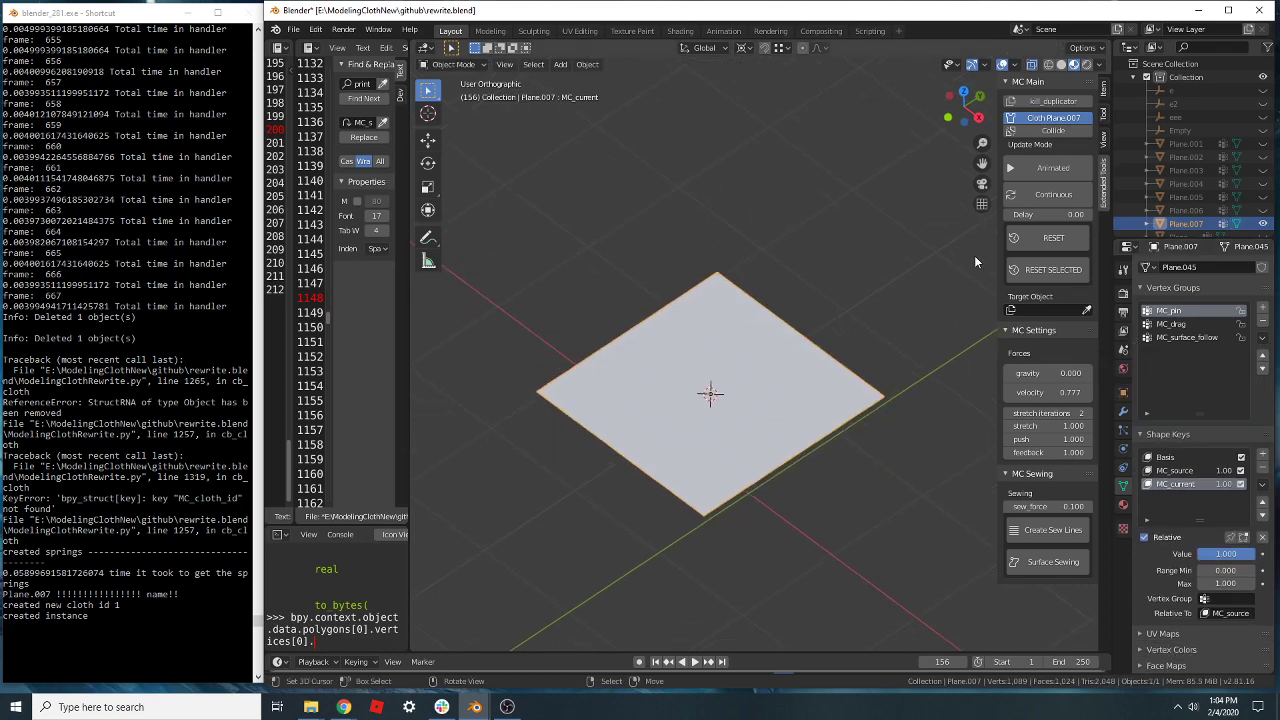
left_click(1053, 194)
middle_click_drag(797, 511, 769, 497)
scroll(769, 497, "up", 1)
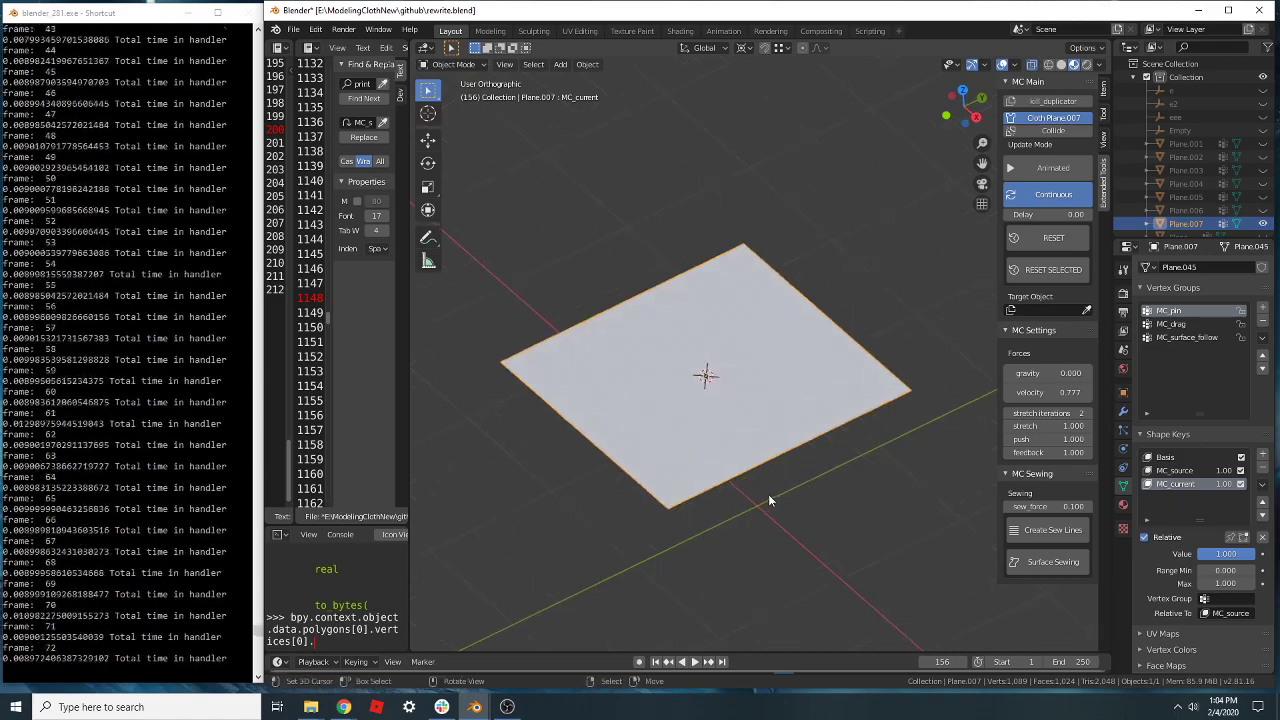
middle_click_drag(551, 329, 646, 363)
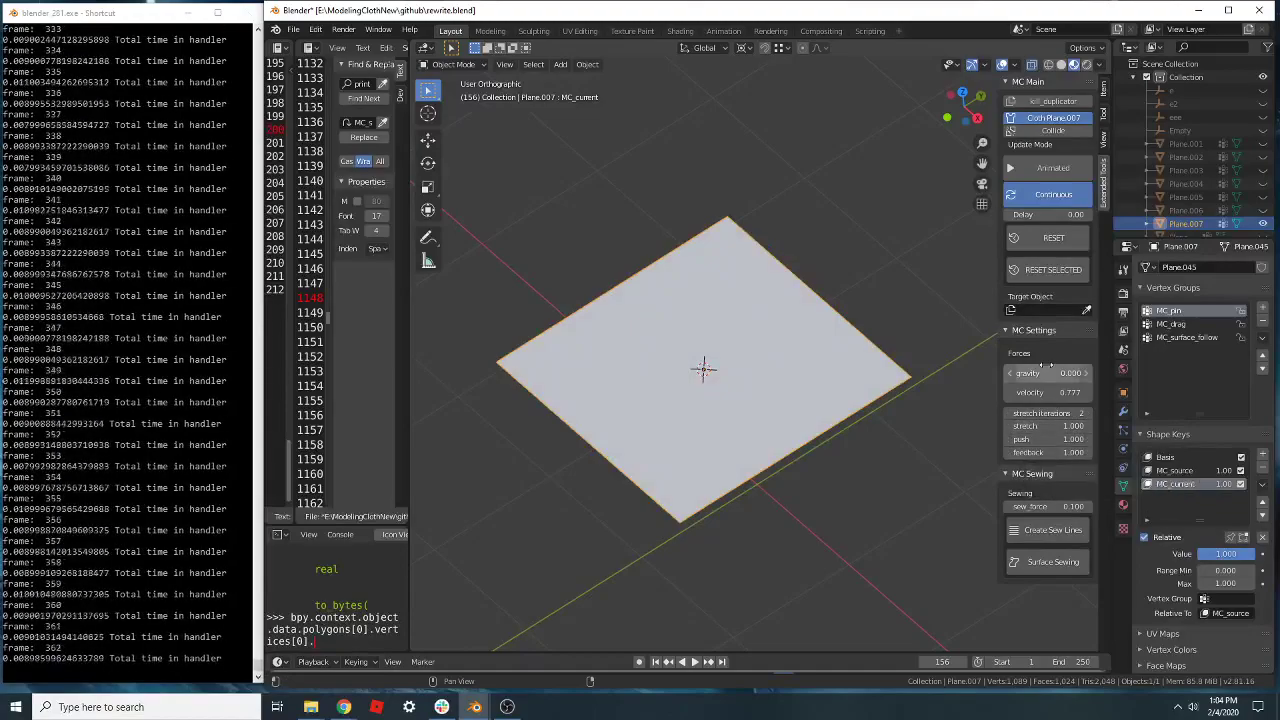
- Set the cloth's gravity force to about -0.258
left_click_drag(1040, 373, 1026, 374)
middle_click_drag(738, 398, 772, 397)
scroll(806, 430, "up", 1)
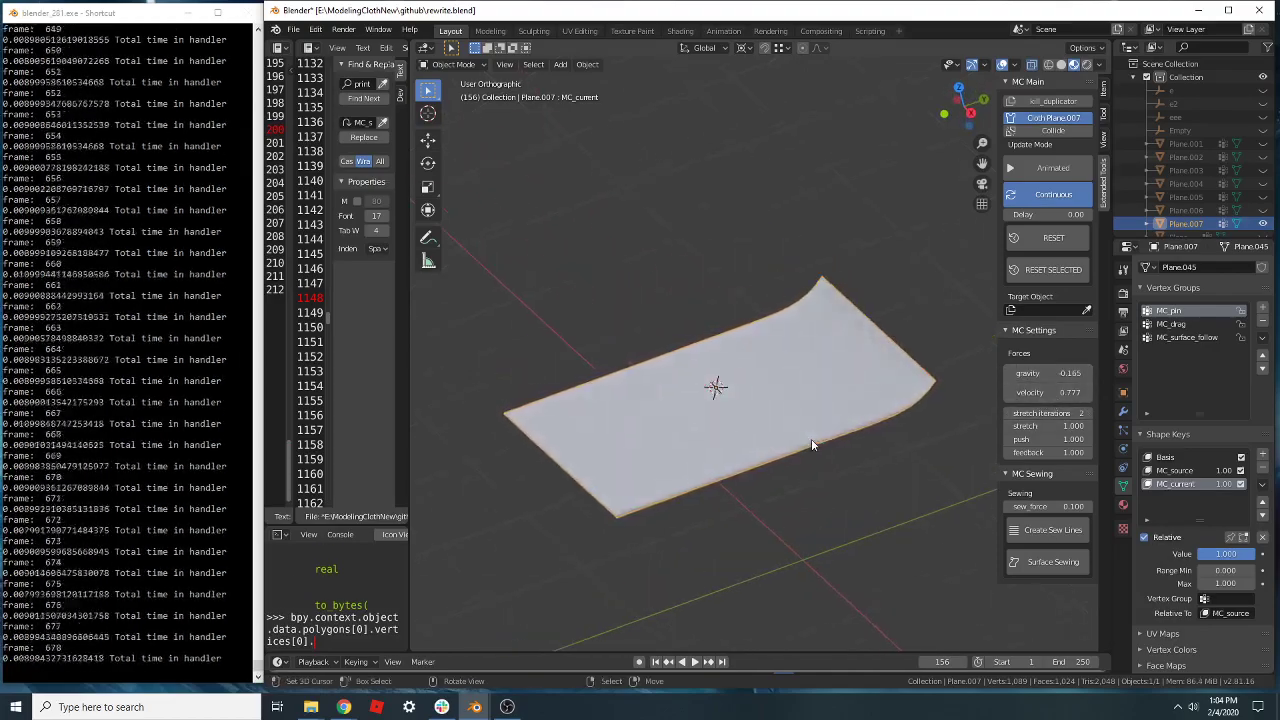
left_click_drag(1050, 374, 1040, 373)
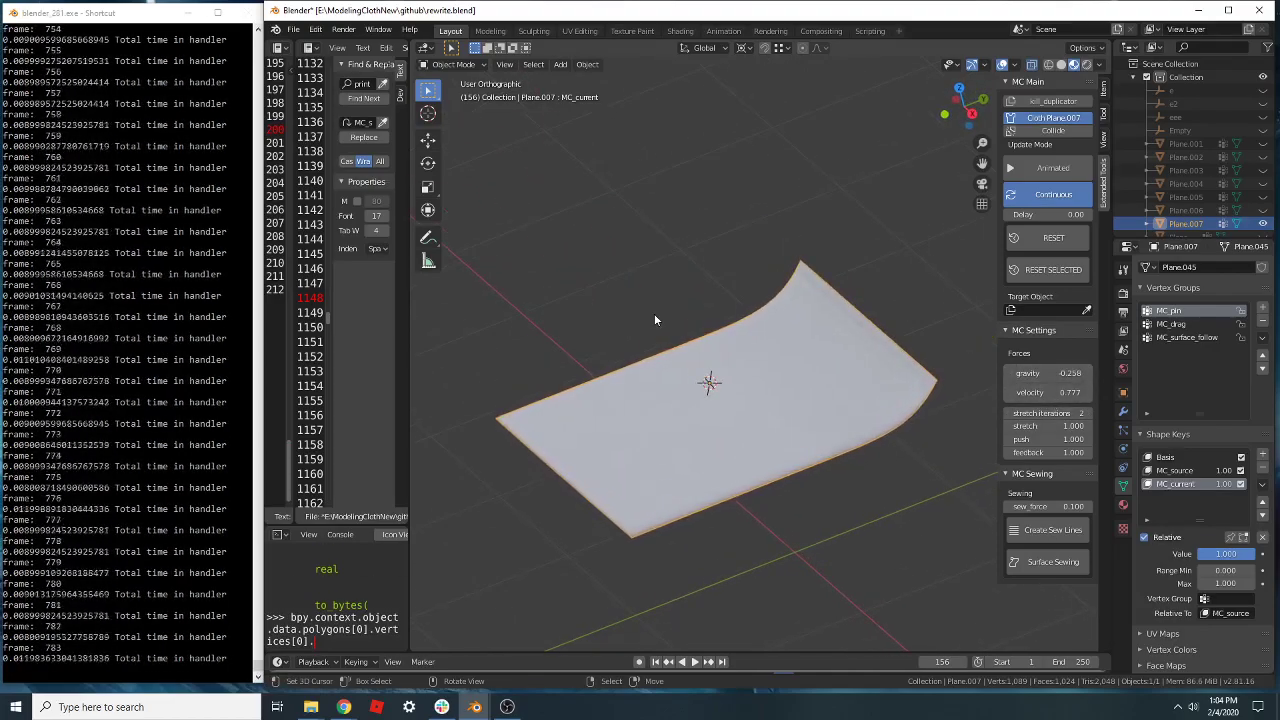
scroll(826, 400, "up", 1)
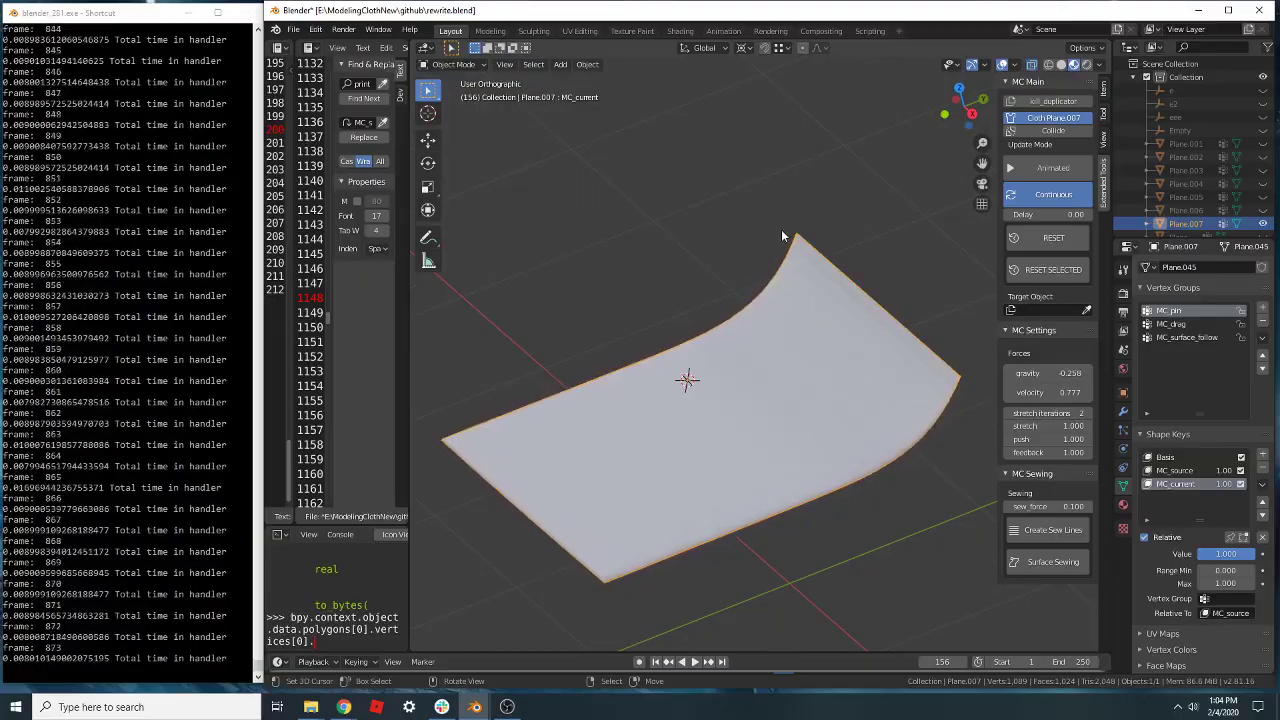
scroll(782, 231, "down", 2)
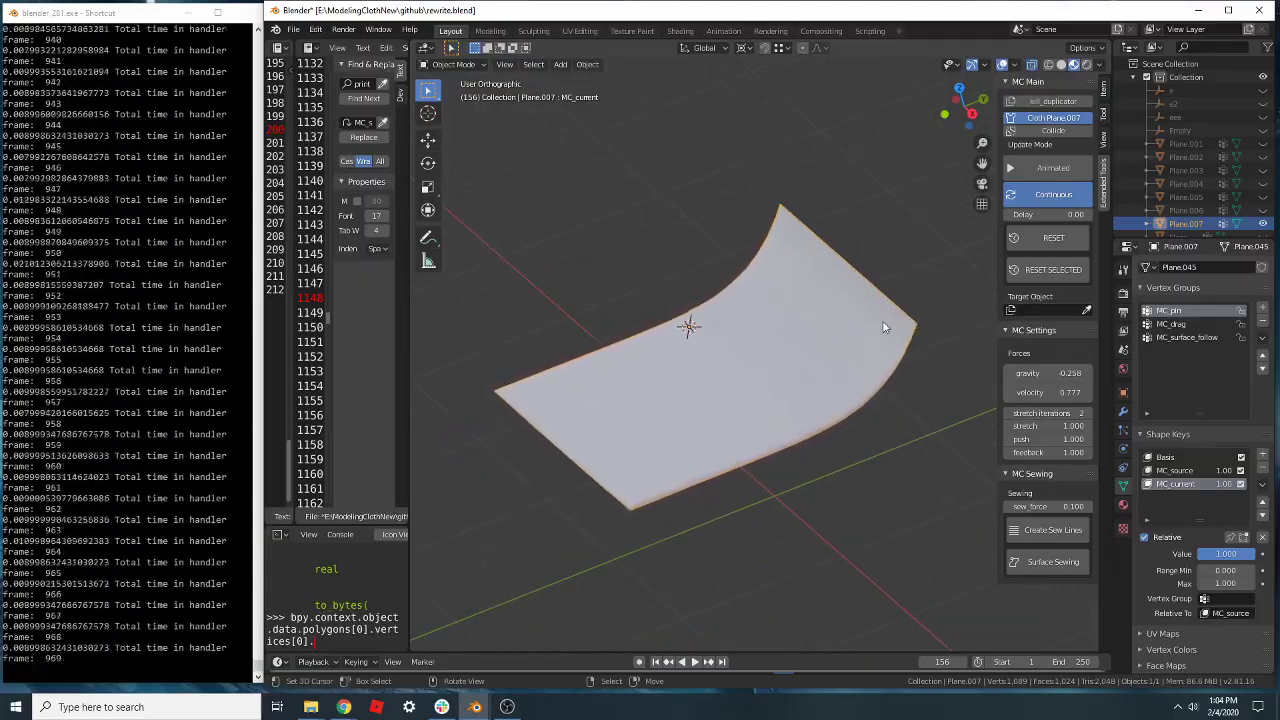
- In Edit Mode, move single vertices on the cloth's side edges while the simulation runs
key("Tab")
scroll(899, 370, "up", 3)
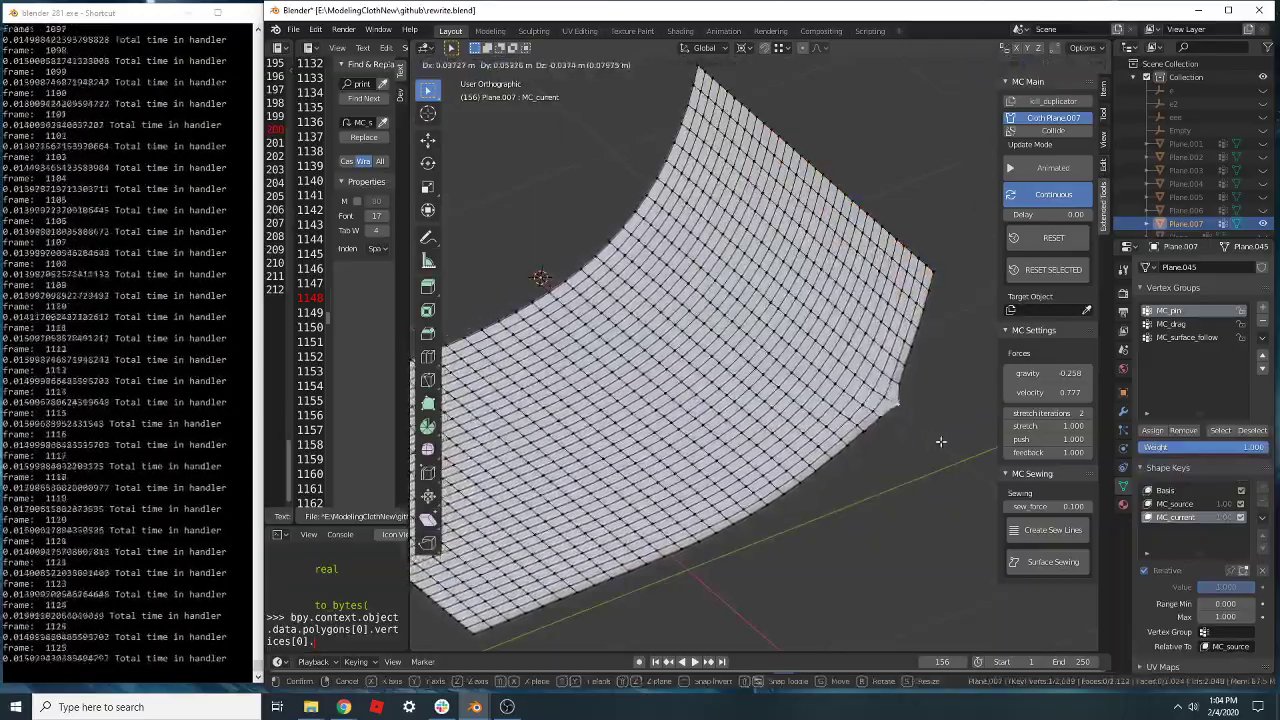
scroll(585, 237, "down", 3)
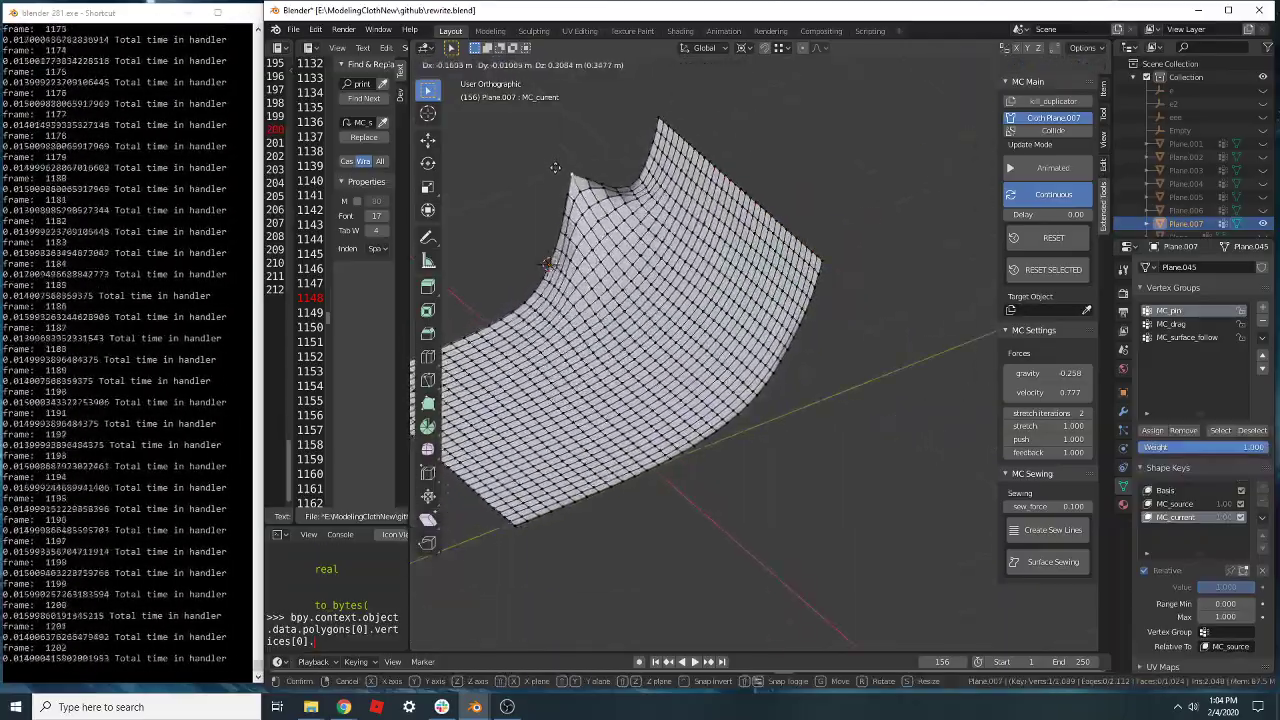
key("Tab")
key("Tab")
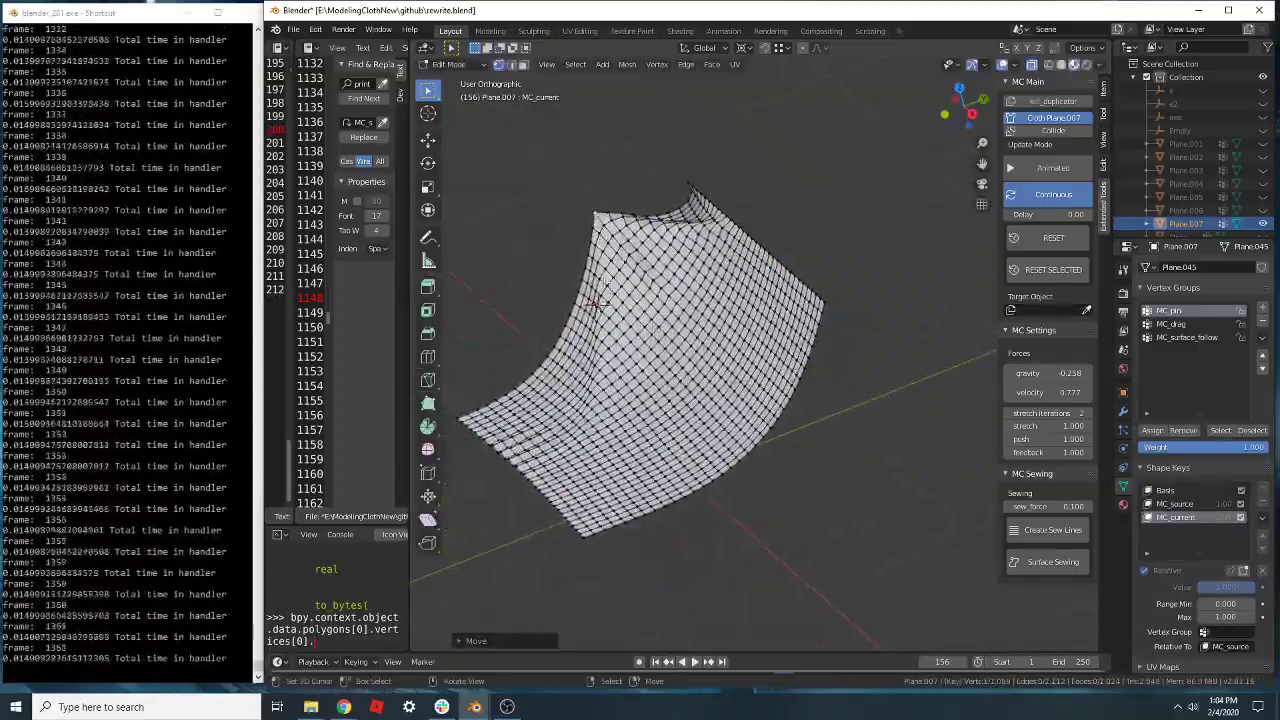
scroll(600, 315, "up", 2)
key("g")
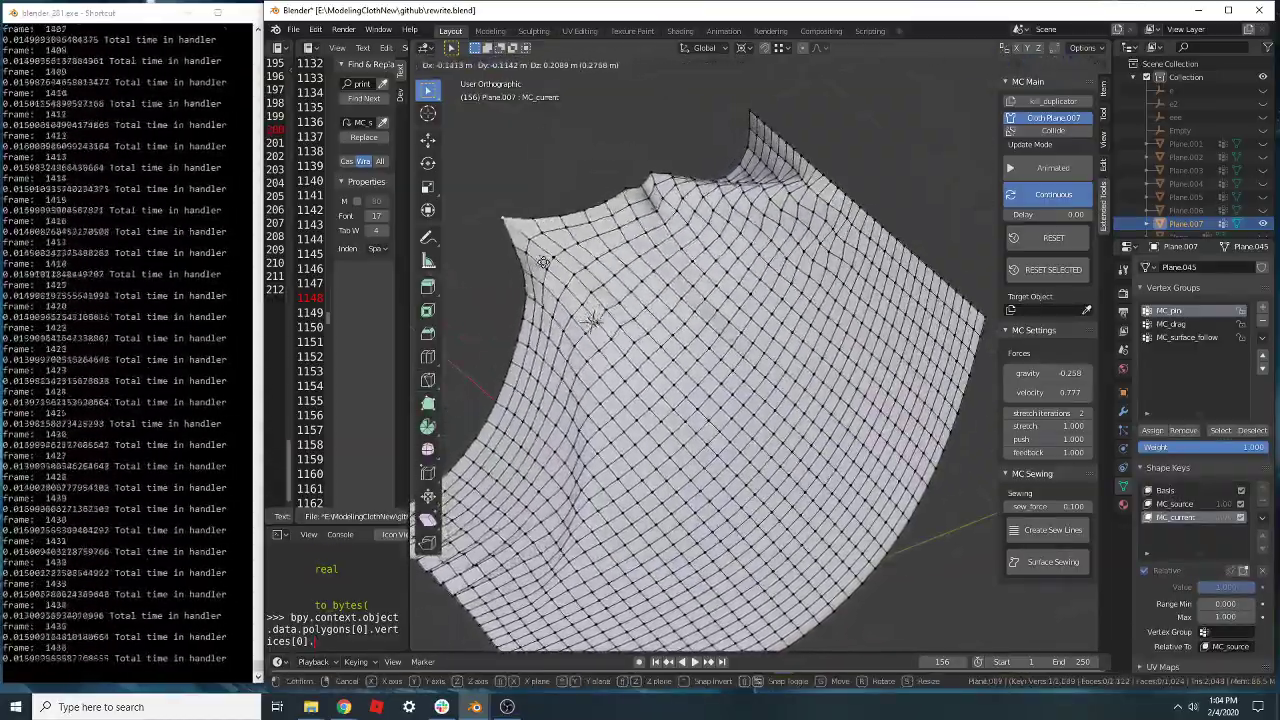
left_click(540, 242)
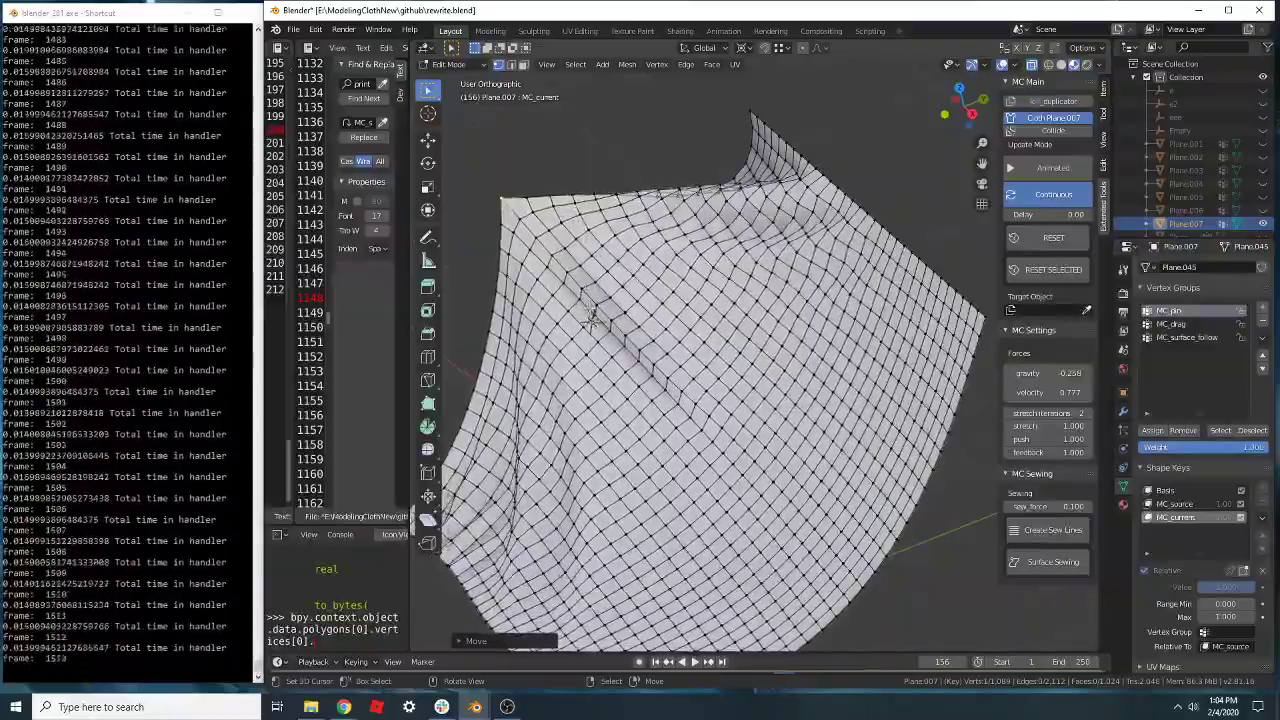
- Try to pull an edge loop across the middle of the simulating cloth
left_click(598, 310, "alt")
key("g")
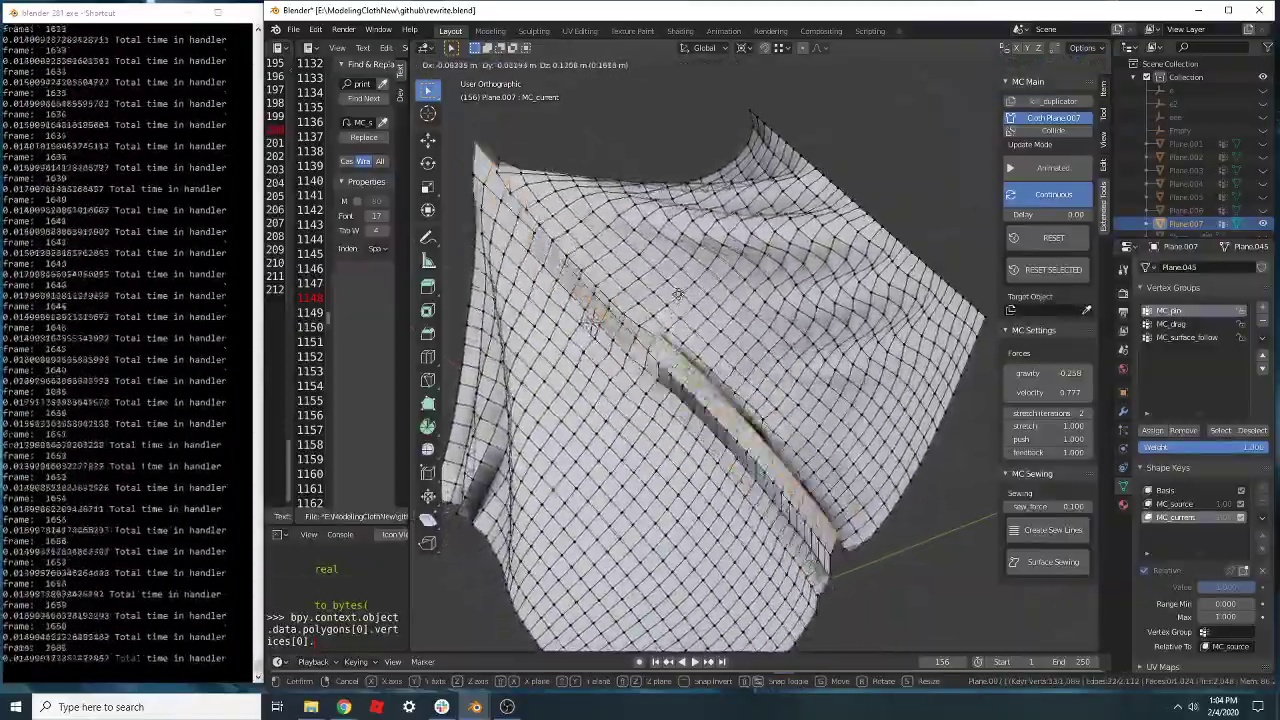
right_click(669, 264)
scroll(668, 248, "down", 2)
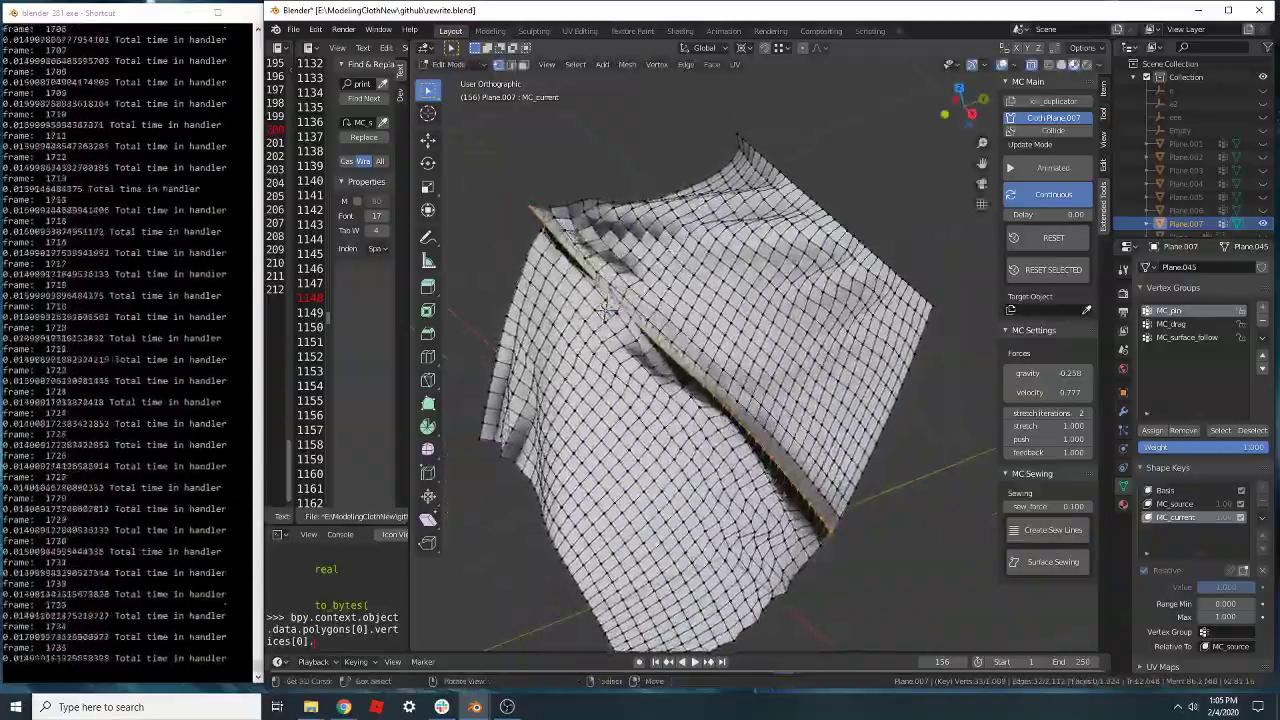
- Select the cloth's free border loop opposite the pinned edge and move it repeatedly to deform the cloth
left_click(582, 516, "alt")
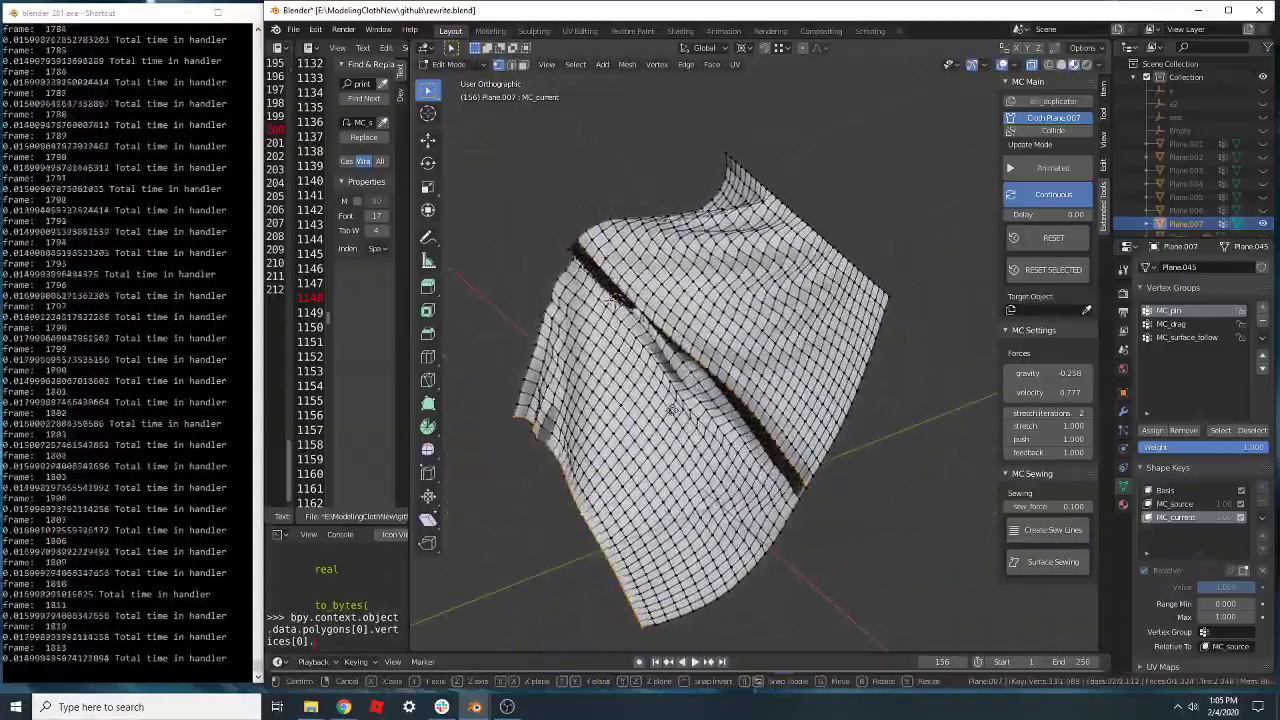
key("g")
left_click(514, 624)
key("g")
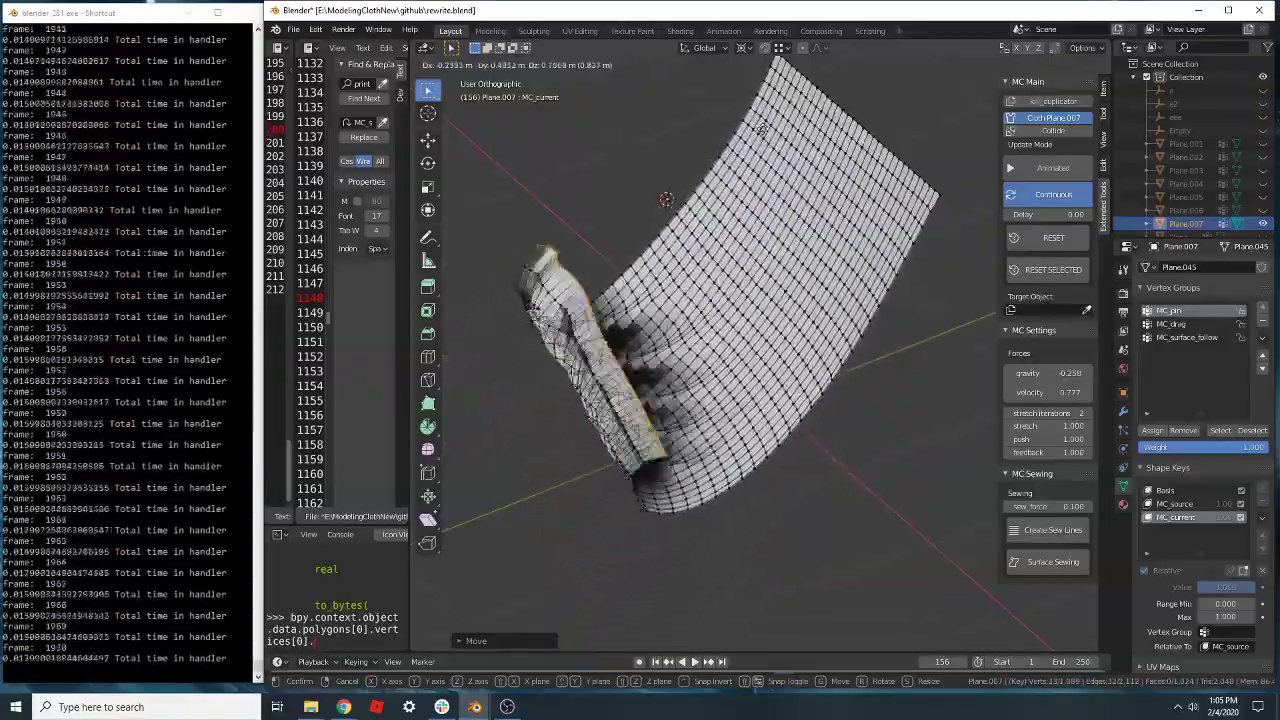
left_click(680, 320)
middle_click_drag(682, 320, 672, 280)
key("g")
left_click(610, 400)
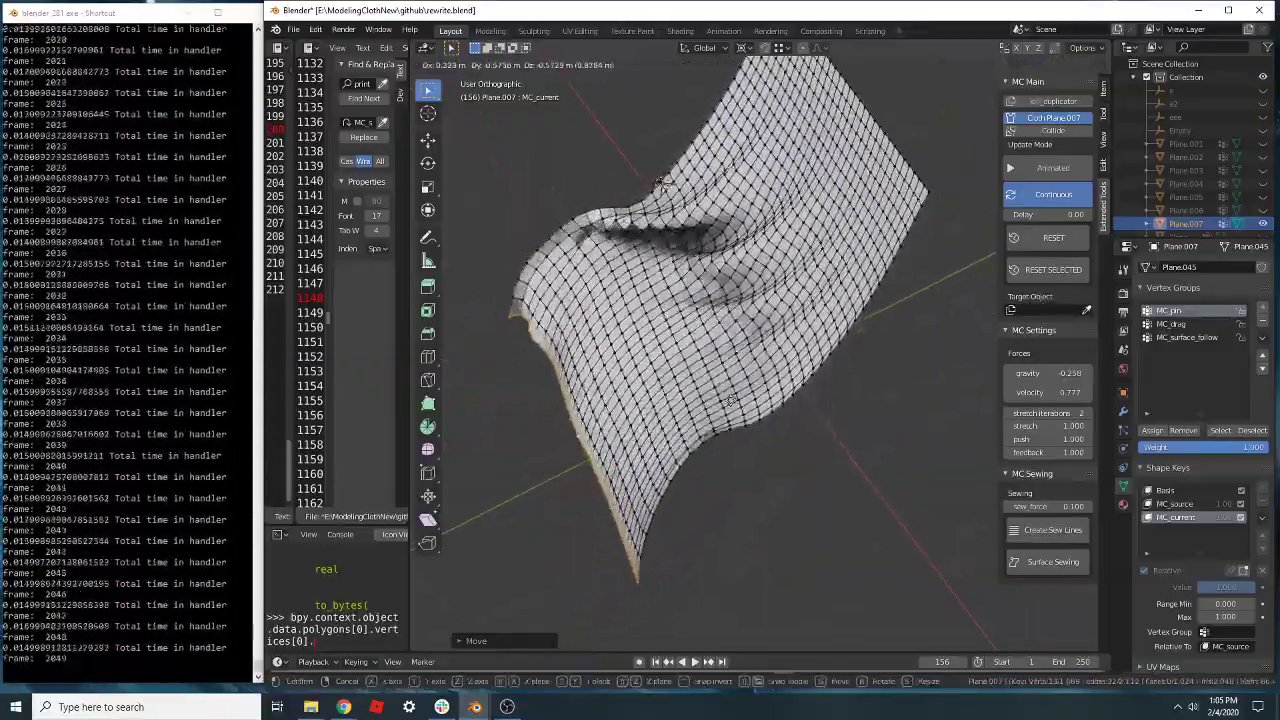
middle_click_drag(610, 400, 690, 198)
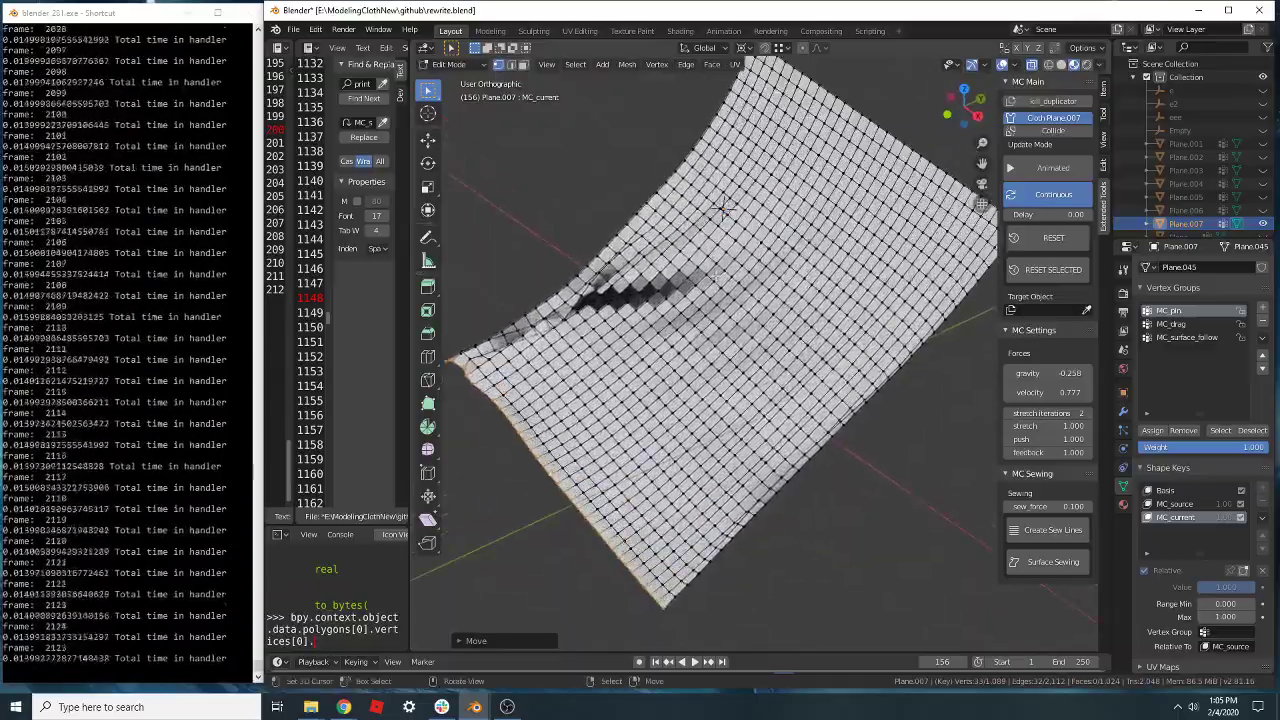
- Select the free border loop, grow the selection eight times and delete the selected vertices
key("alt+a")
scroll(567, 500, "up", 1)
right_click(593, 497, "alt")
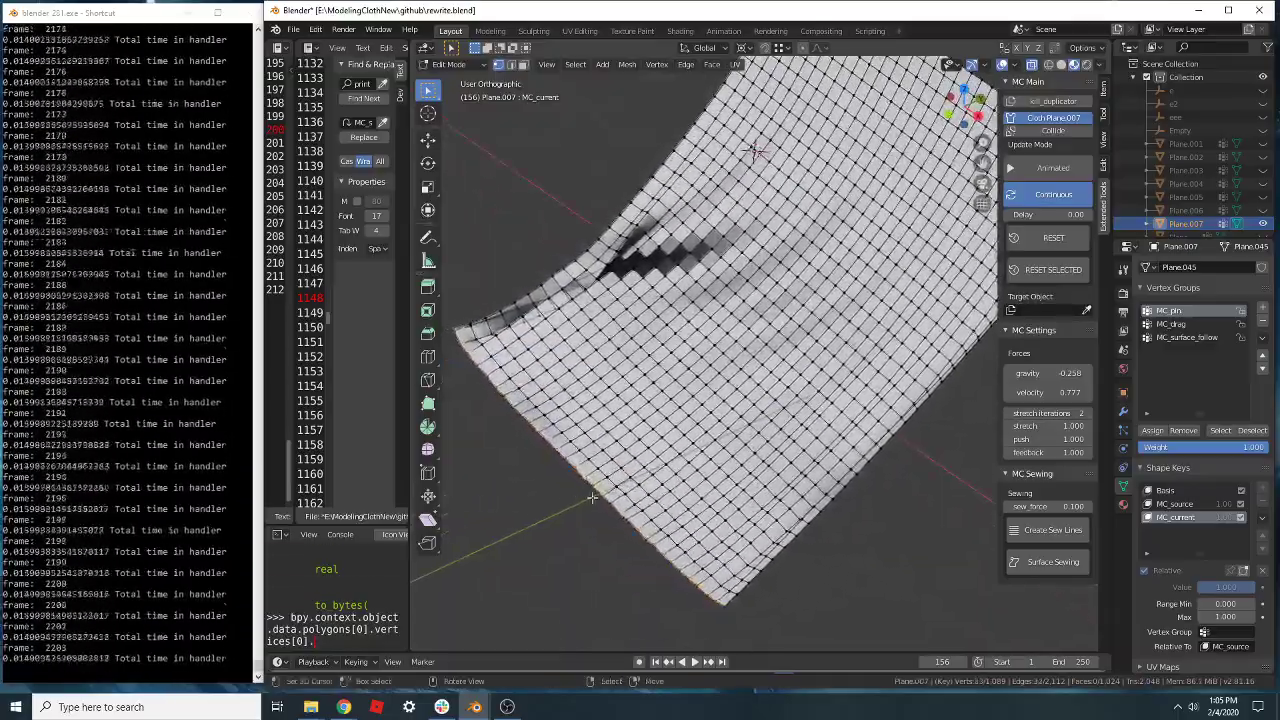
key("ctrl+KP_Add")
key("ctrl+KP_Add")
key("ctrl+KP_Add")
key("ctrl+KP_Add")
key("ctrl+KP_Add")
key("ctrl+KP_Add")
key("ctrl+KP_Add")
key("ctrl+KP_Add")
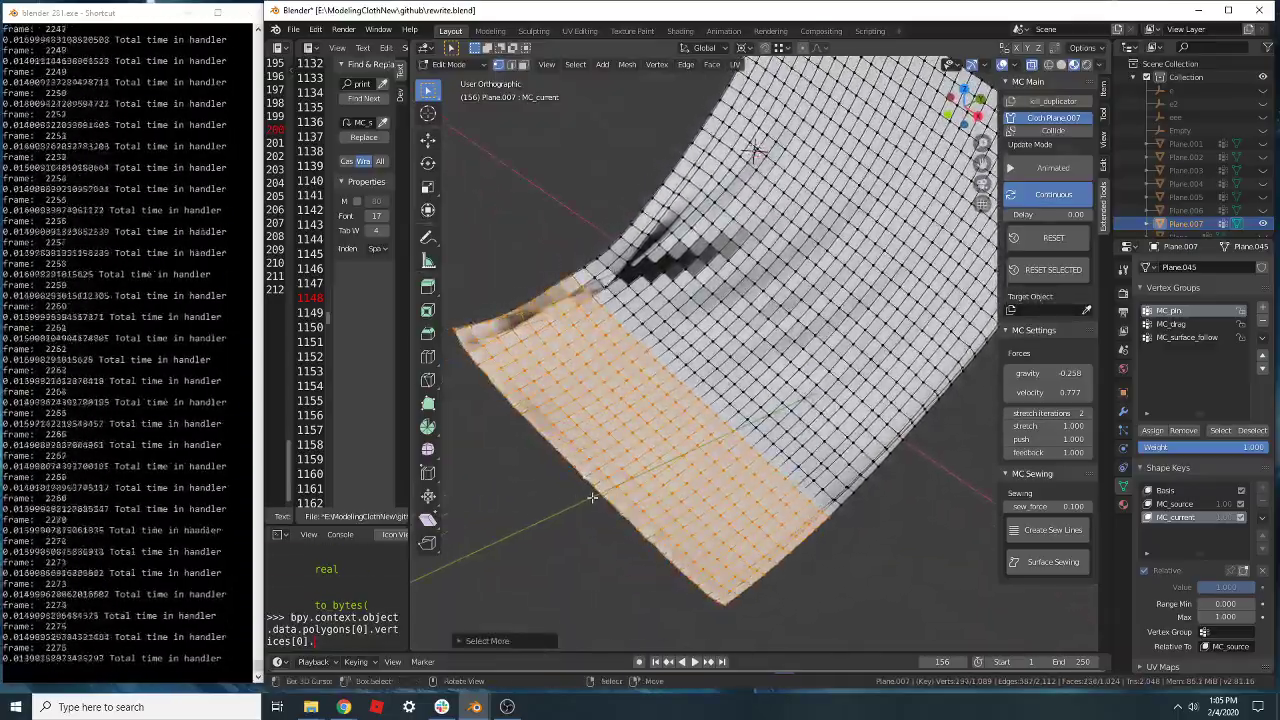
key("x")
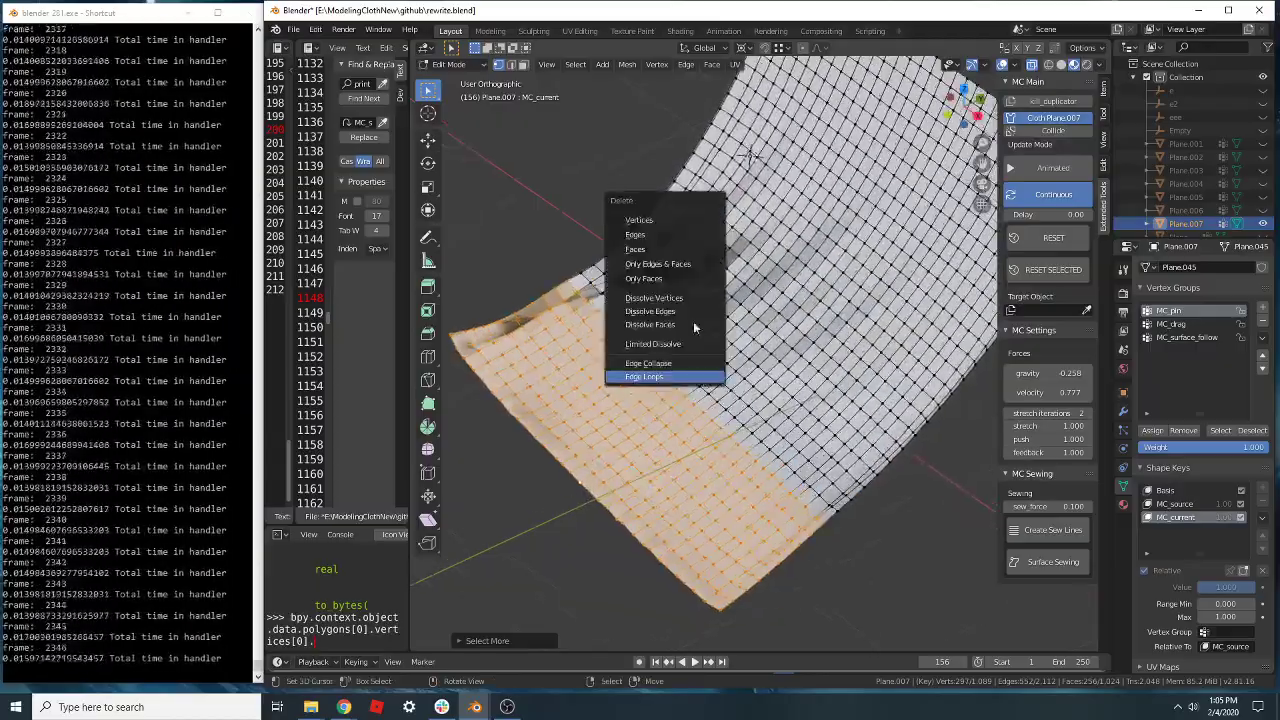
left_click(670, 219)
- Select the new free border loop of the trimmed cloth and move it
right_click(600, 450, "alt")
key("g")
left_click(618, 491)
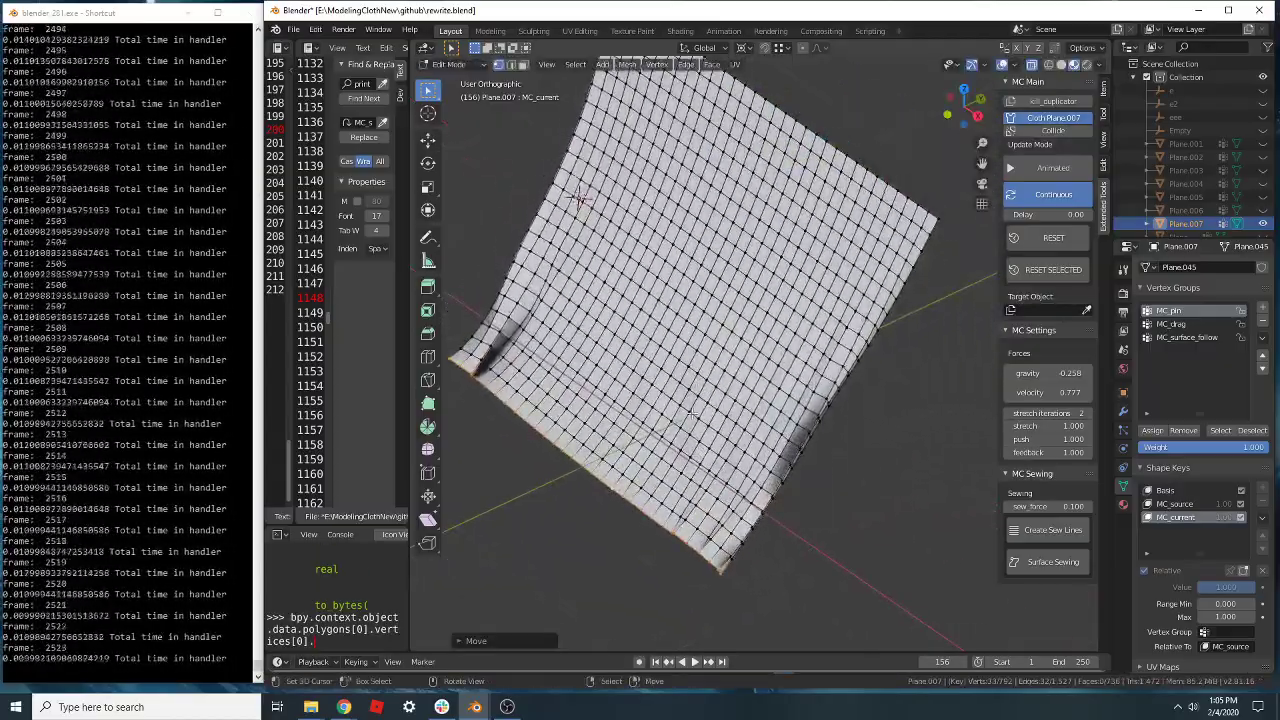
scroll(693, 394, "up", 1)
- Insert three loop cuts across one face row near the cloth's free end, parallel to that border, and deselect everything
key("alt+a")
key("ctrl+r")
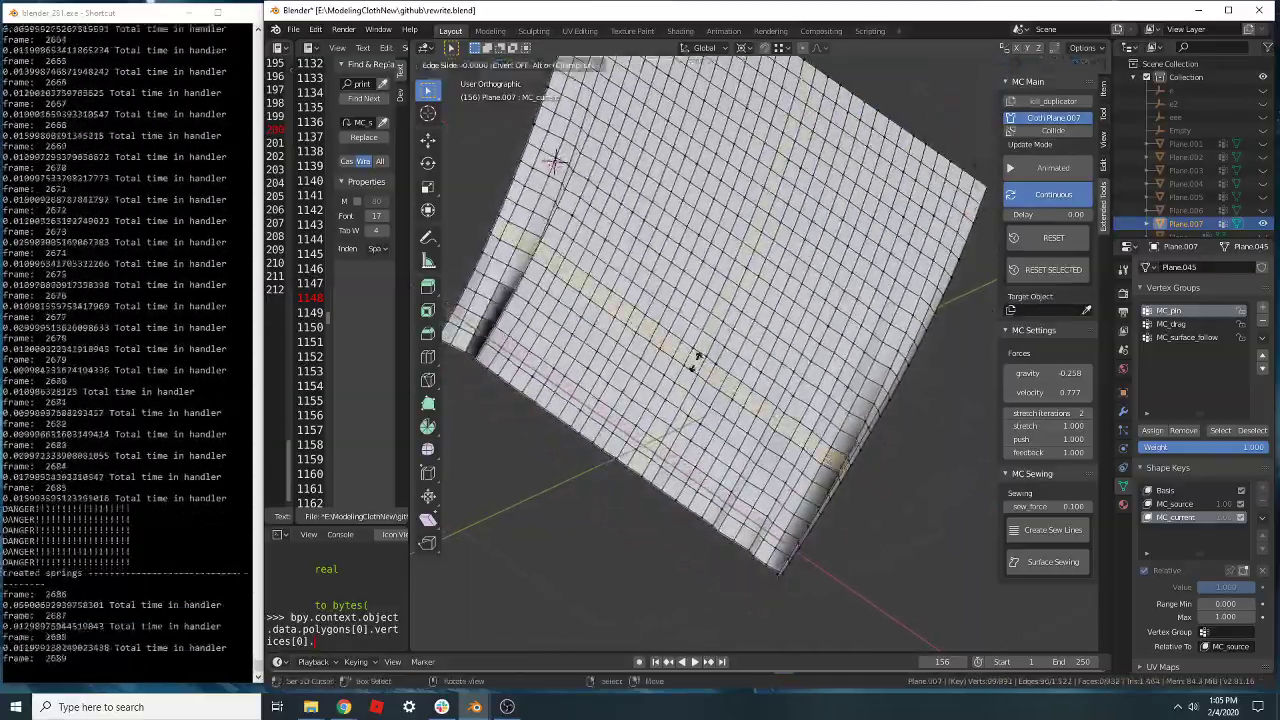
left_click(697, 362)
scroll(690, 385, "up", 2)
key("alt+a")
scroll(652, 465, "down", 3)
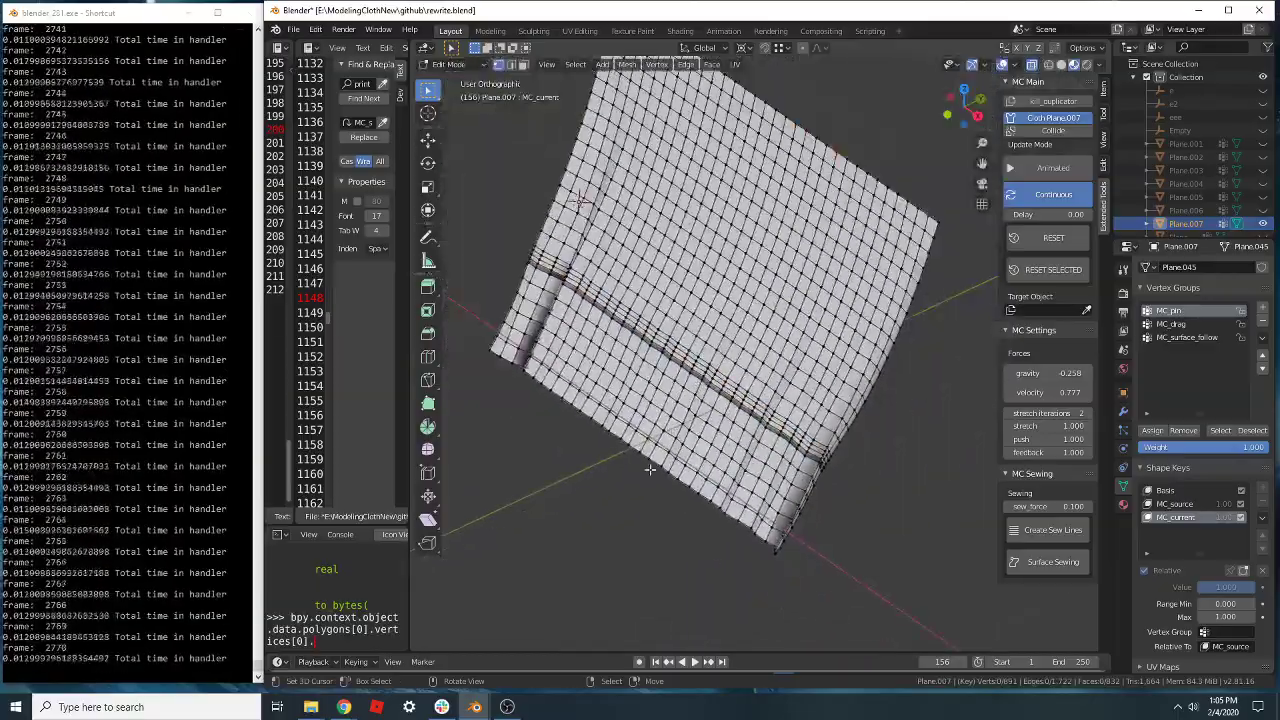
- Select the free border loop below the three inserted loop cuts and move it to stretch the cloth
key("g")
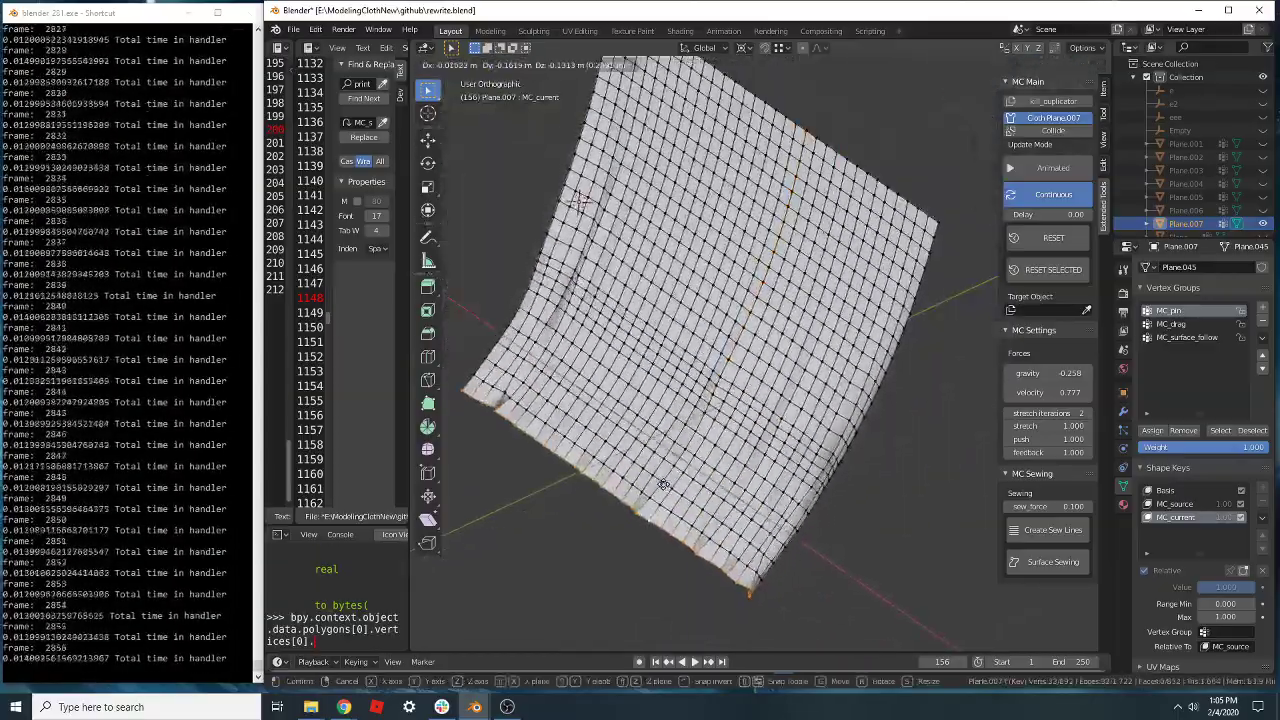
left_click(733, 367)
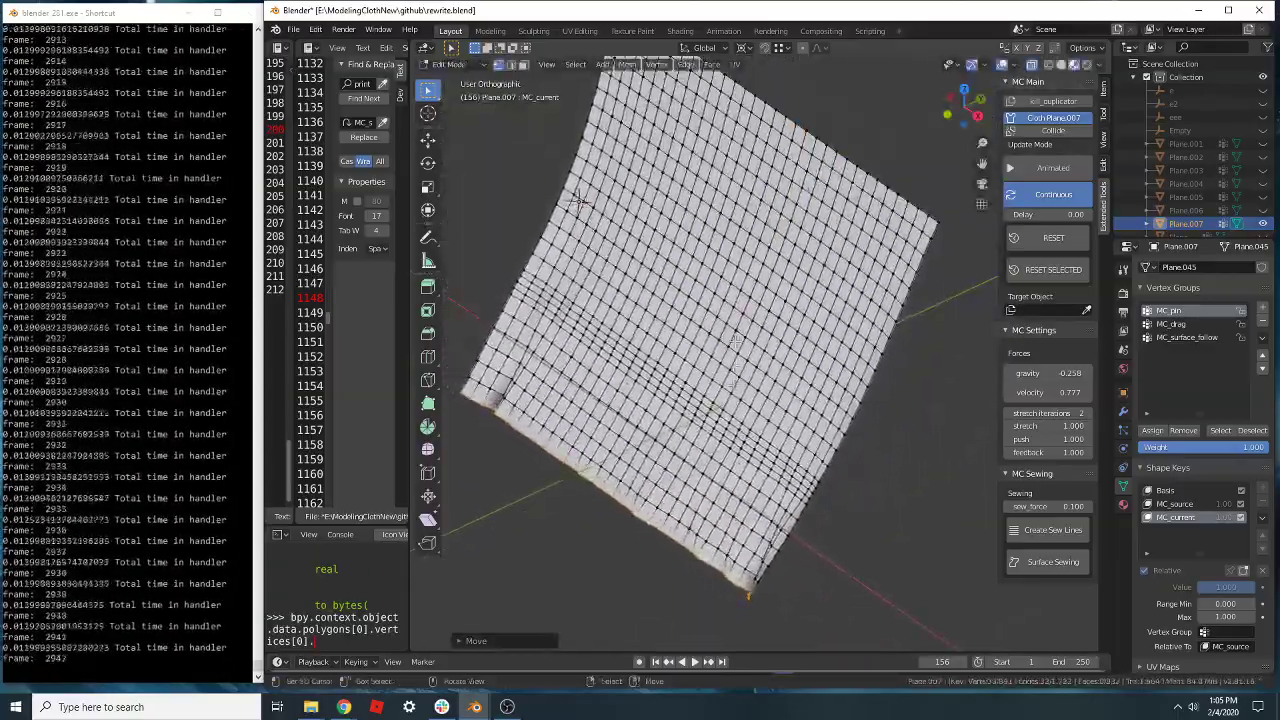
scroll(715, 303, "down", 2)
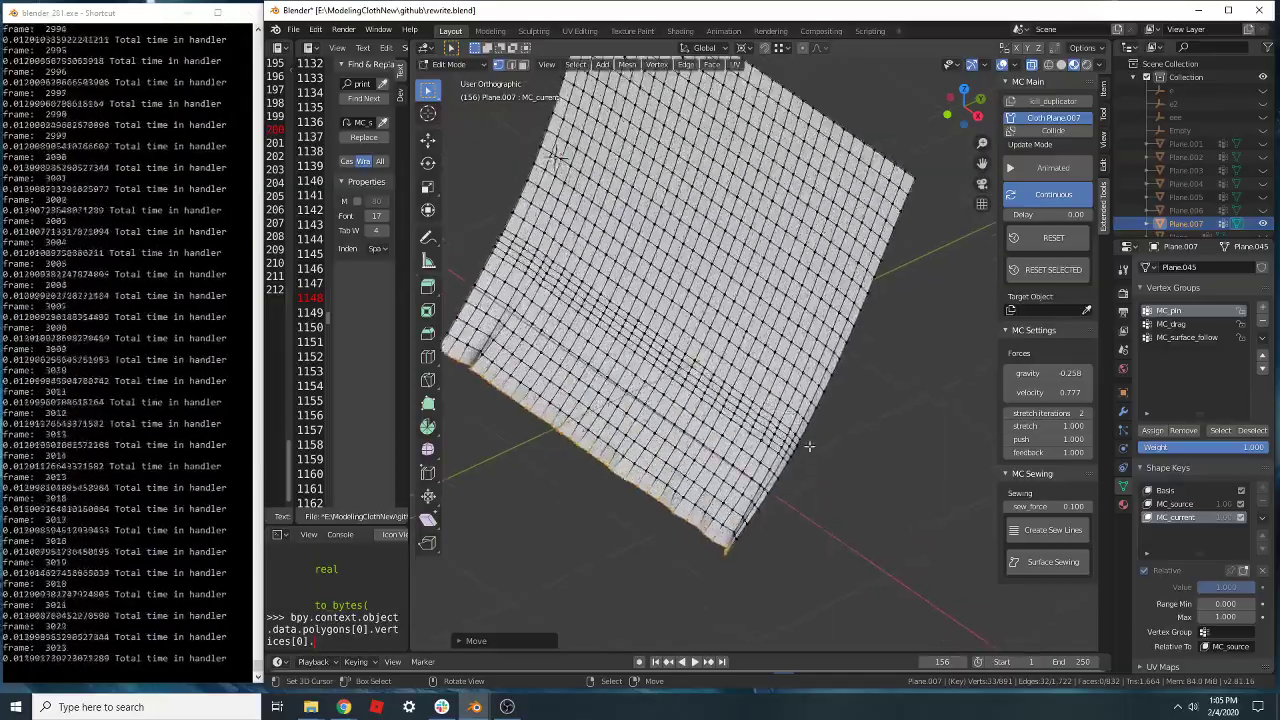
- Pull a single vertex on the cloth's side border, near the end of the inserted loop cuts, outward and deselect it
key("g")
left_click(872, 443)
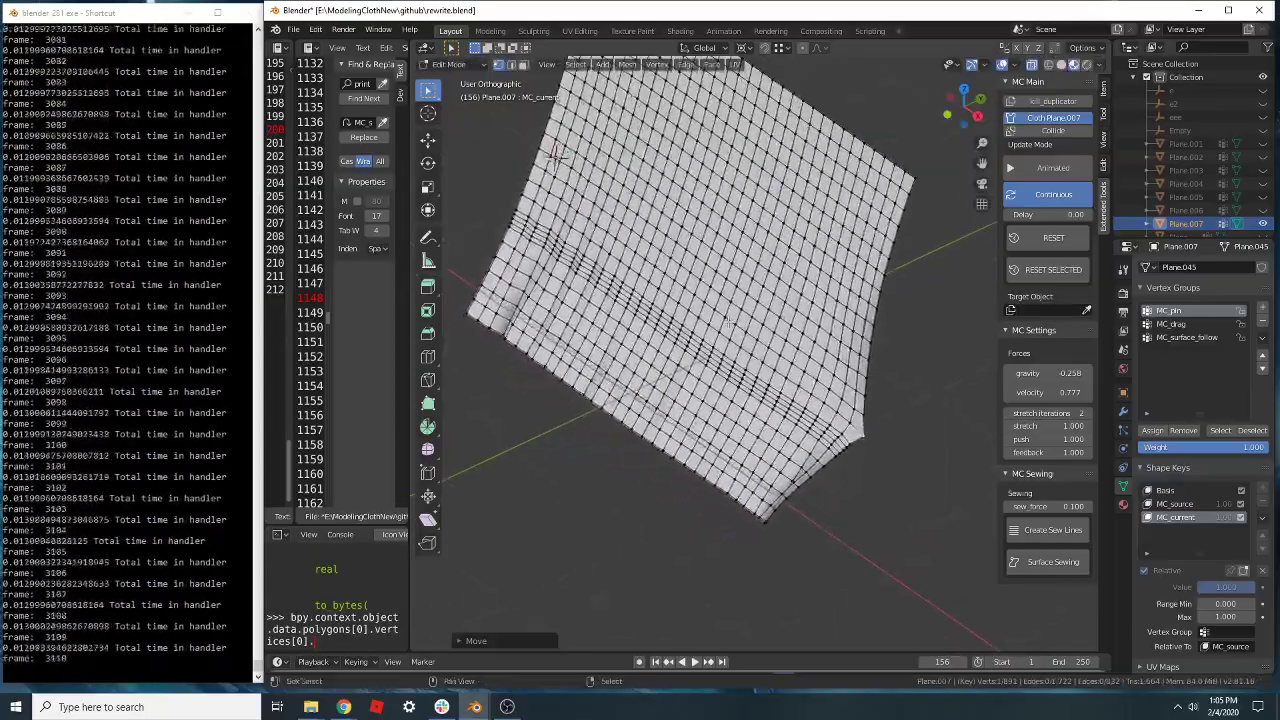
middle_click_drag(873, 445, 912, 542, "shift")
left_click(914, 545)
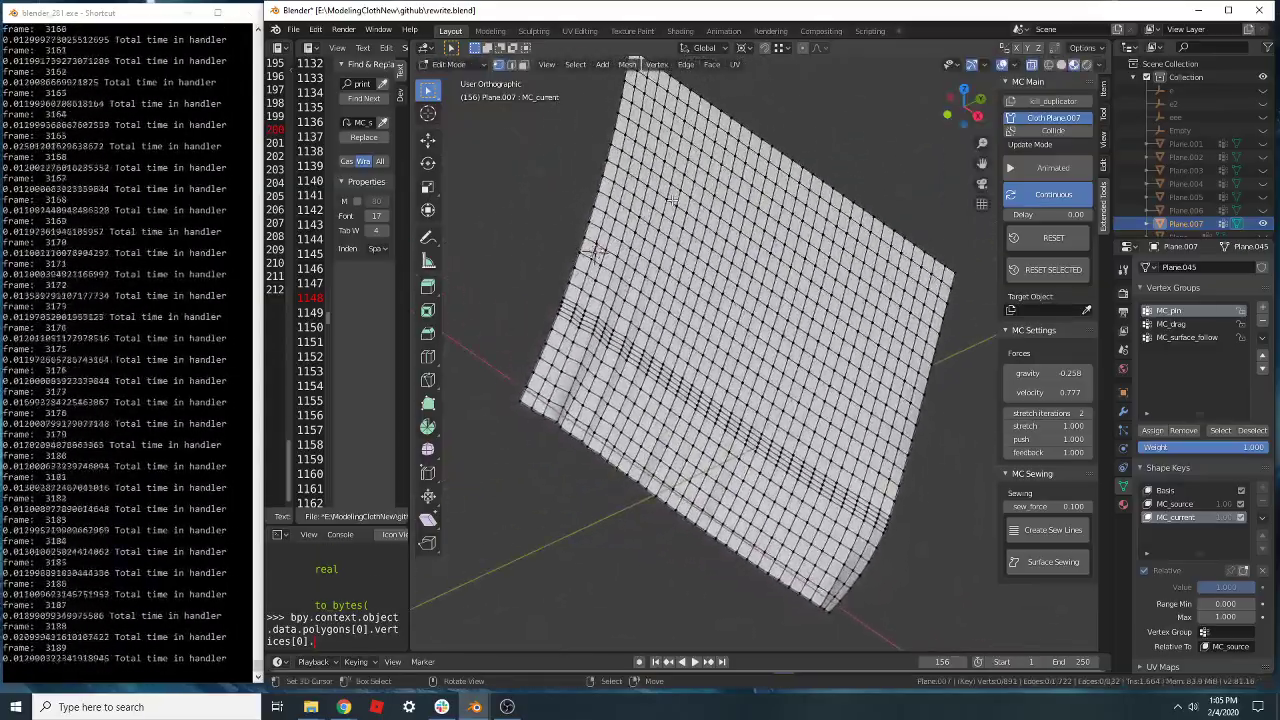
scroll(548, 327, "up", 2)
scroll(552, 273, "down", 2)
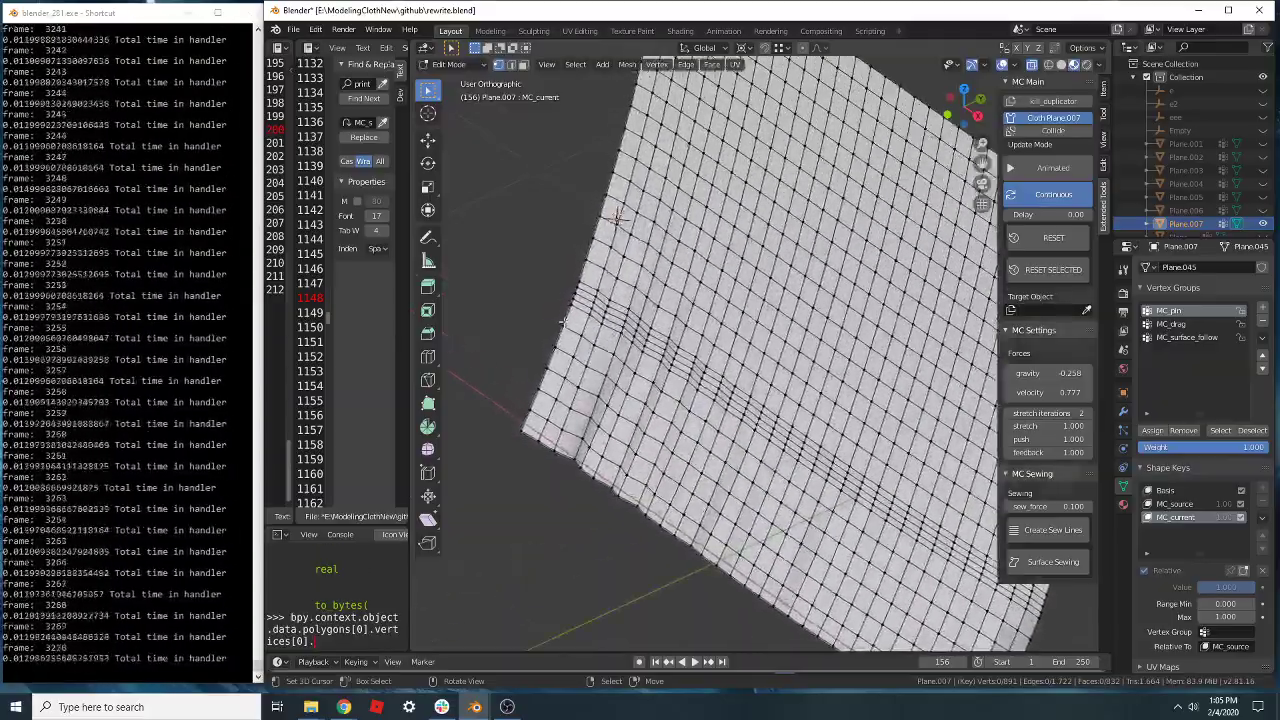
scroll(655, 338, "down", 2)
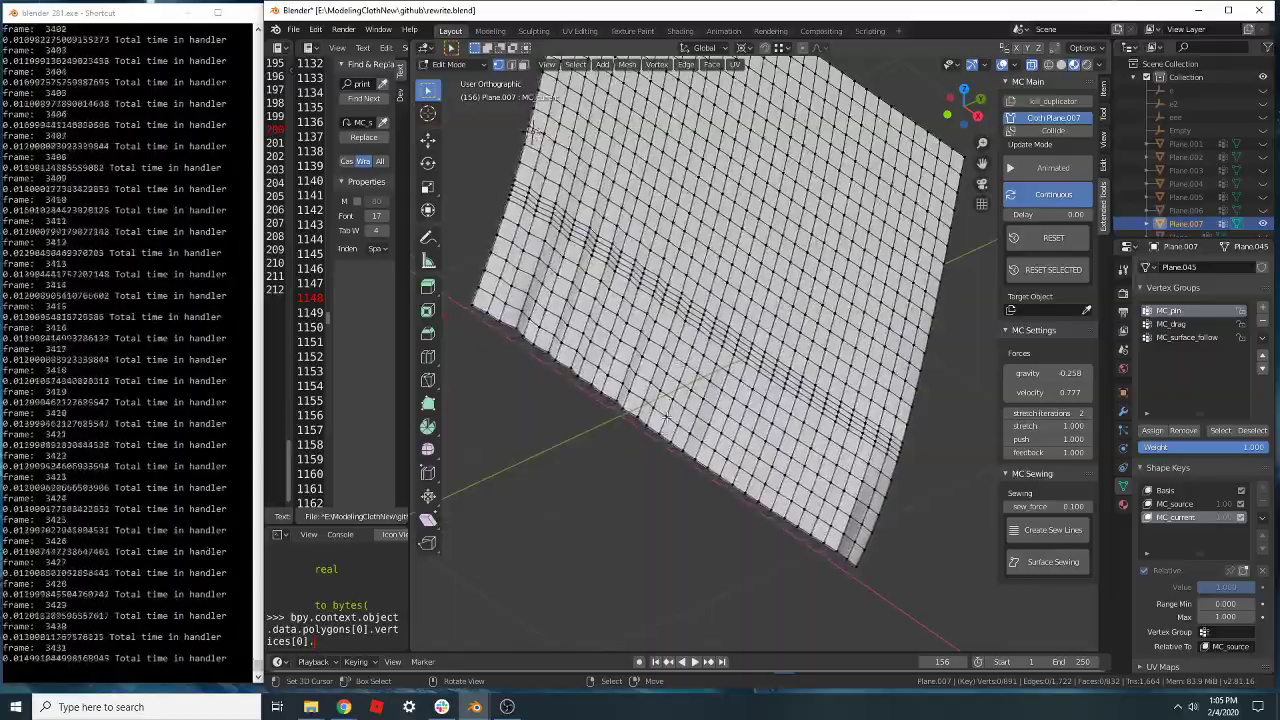
- Try extruding the cloth's free border loop while MC_current is active, and delete the extruded vertices
key("g")
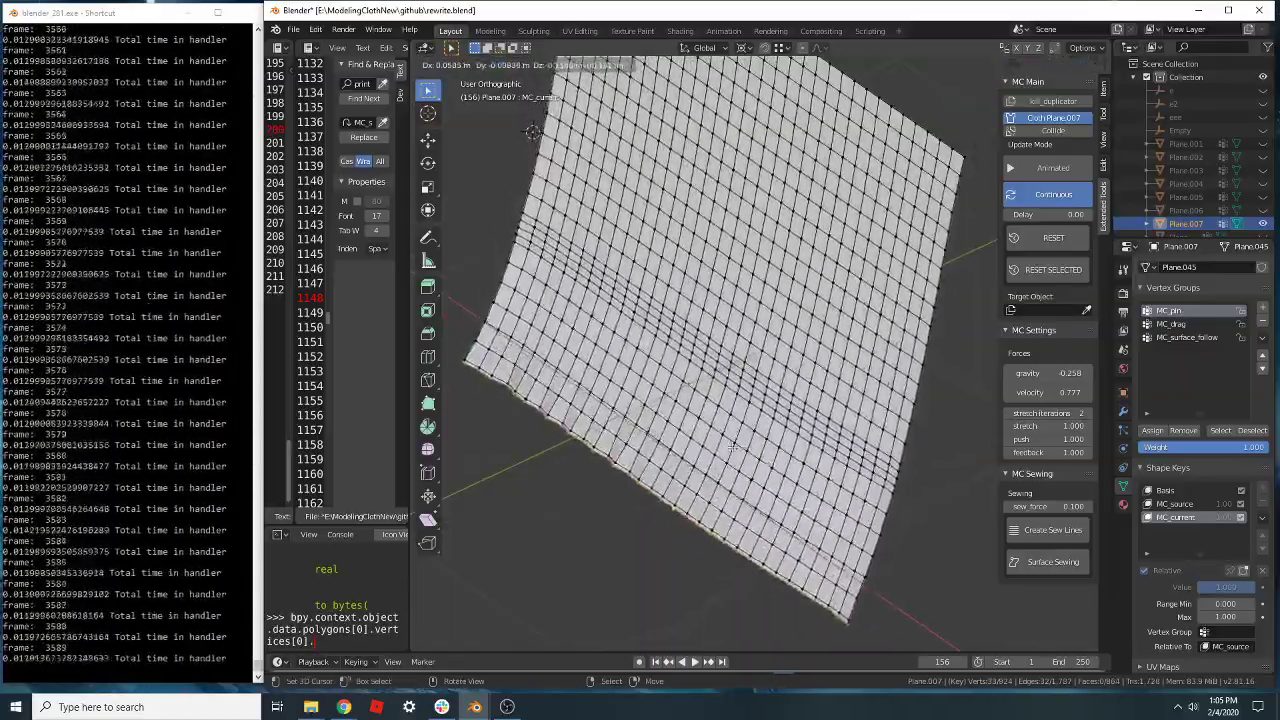
left_click(754, 426)
scroll(557, 362, "up", 4)
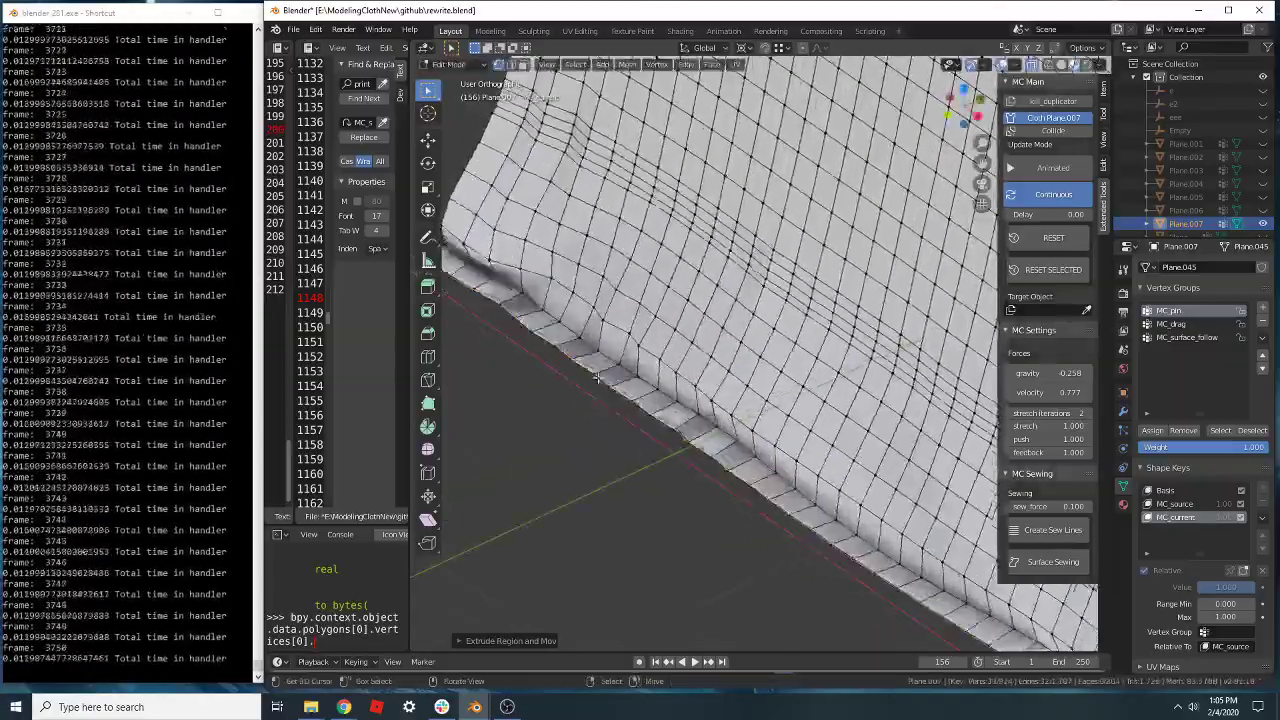
key("x")
left_click(597, 376)
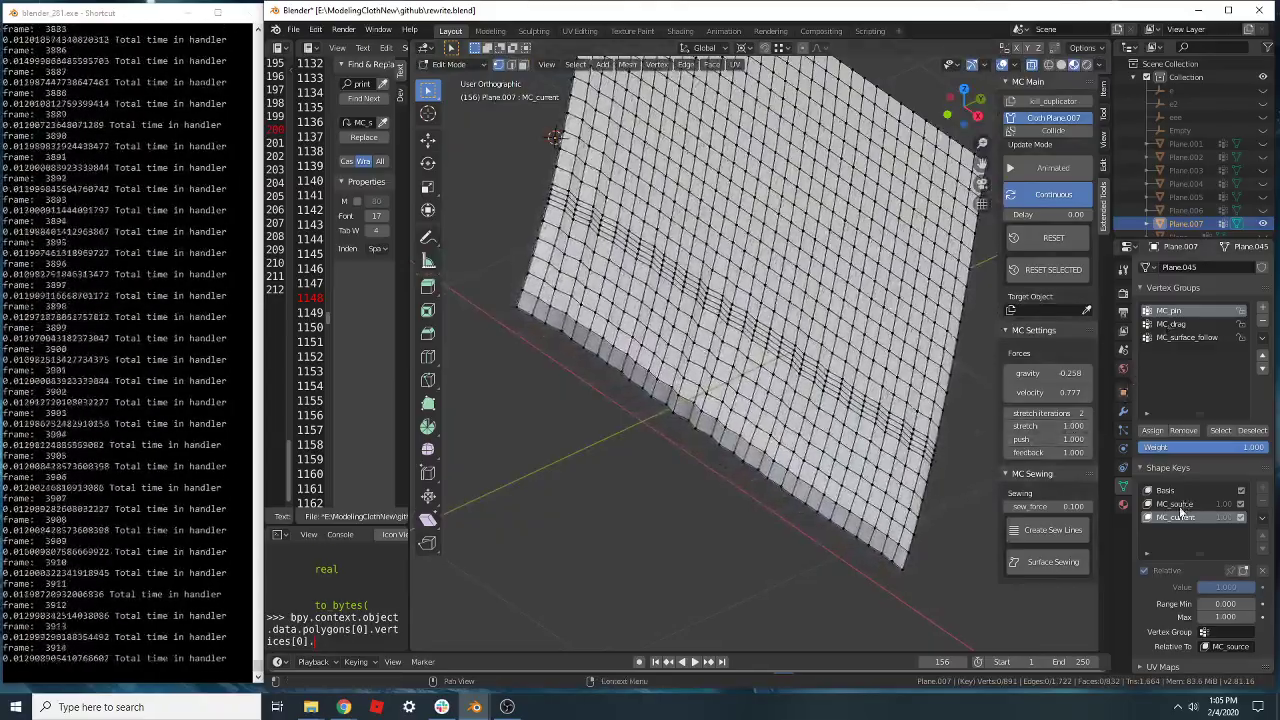
- Activate the MC_source shape key, select the flat cloth's free border loop and extrude it outward five times
left_click(1176, 504)
scroll(773, 403, "down", 3)
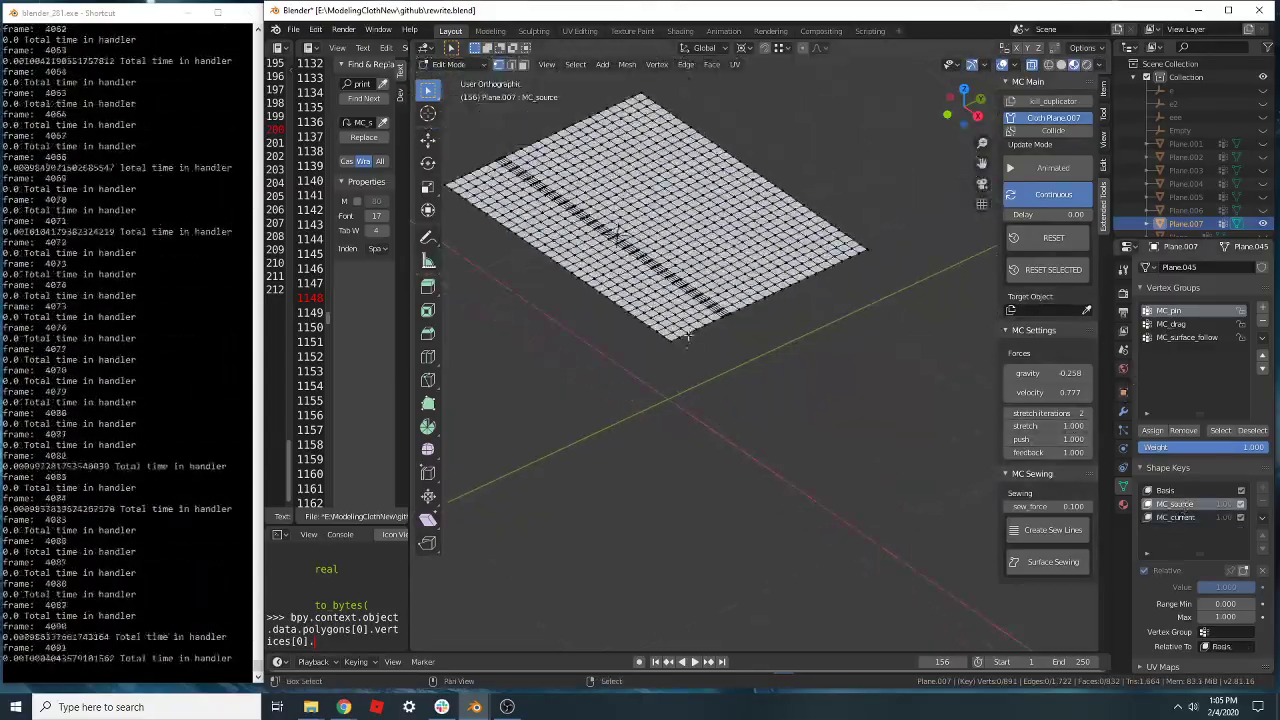
scroll(770, 403, "up", 2)
left_click(719, 384, "alt")
scroll(726, 402, "down", 2)
scroll(728, 403, "up", 2)
left_click(741, 401, "alt")
scroll(741, 407, "down", 2)
middle_click_drag(741, 407, 643, 409)
key("g")
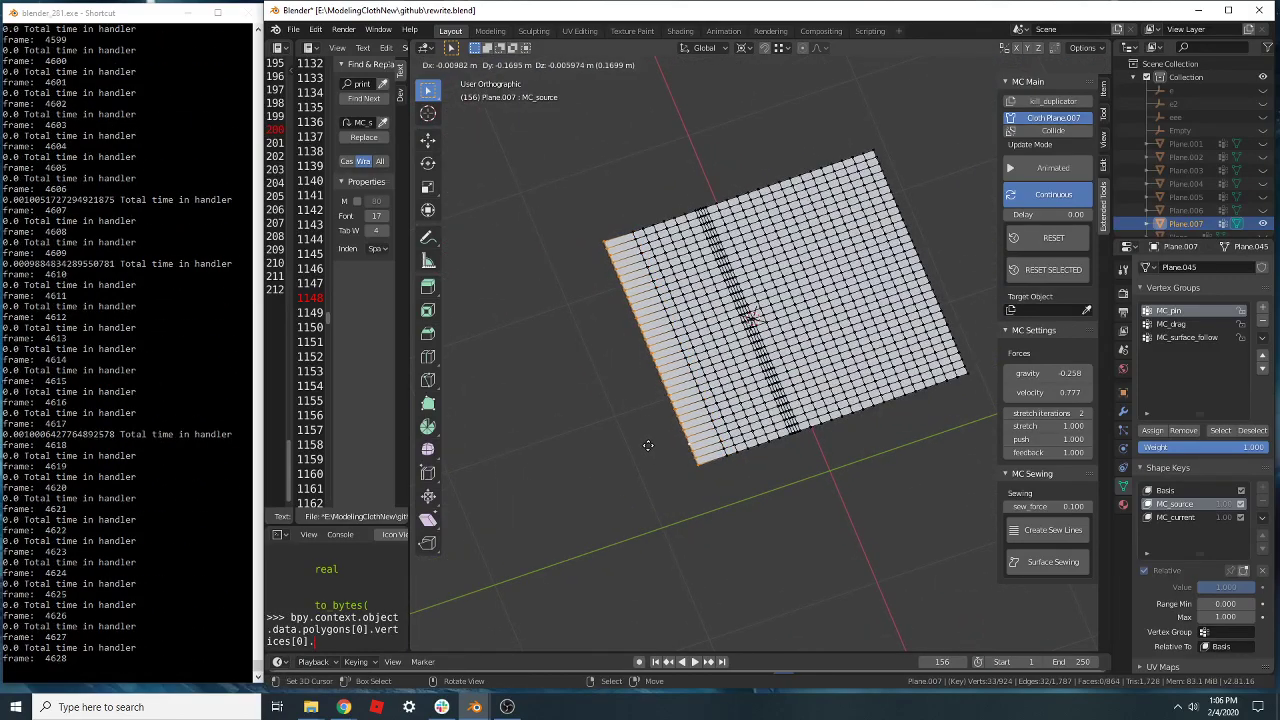
left_click(630, 446)
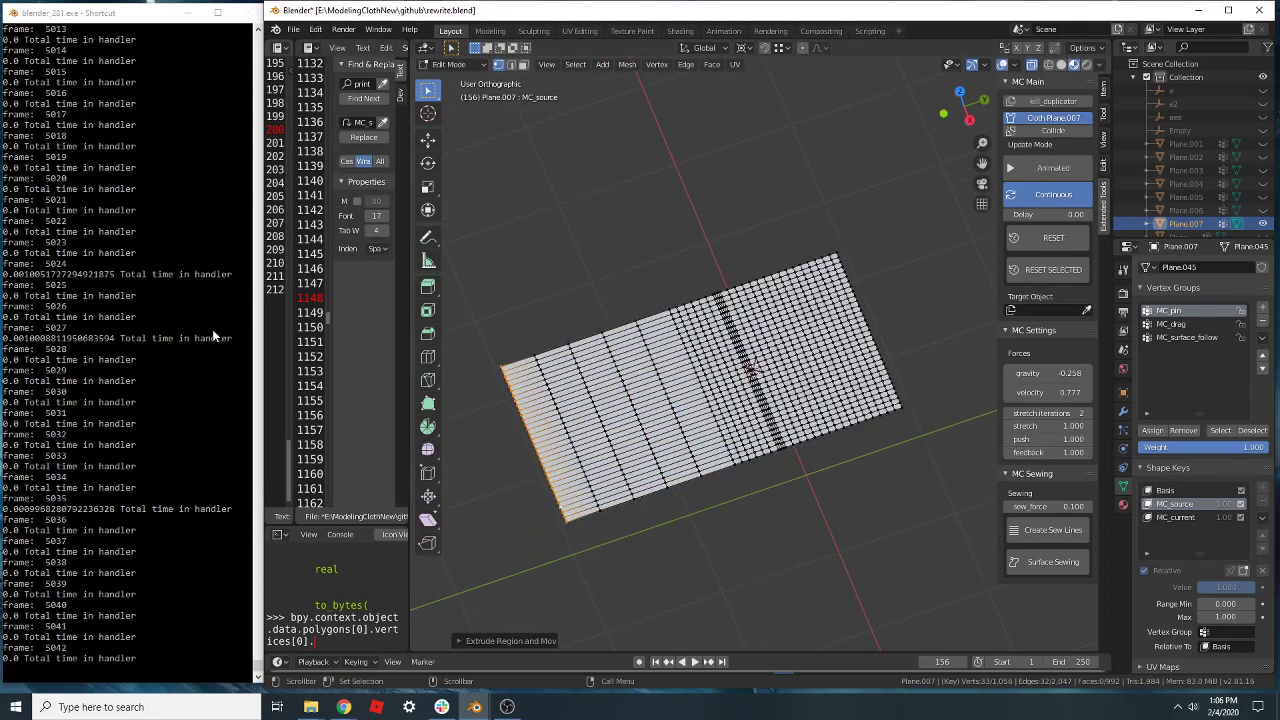
- Switch to the MC_current shape key and move the extended cloth's free border loop to deform the simulated cloth
left_click(1175, 517)
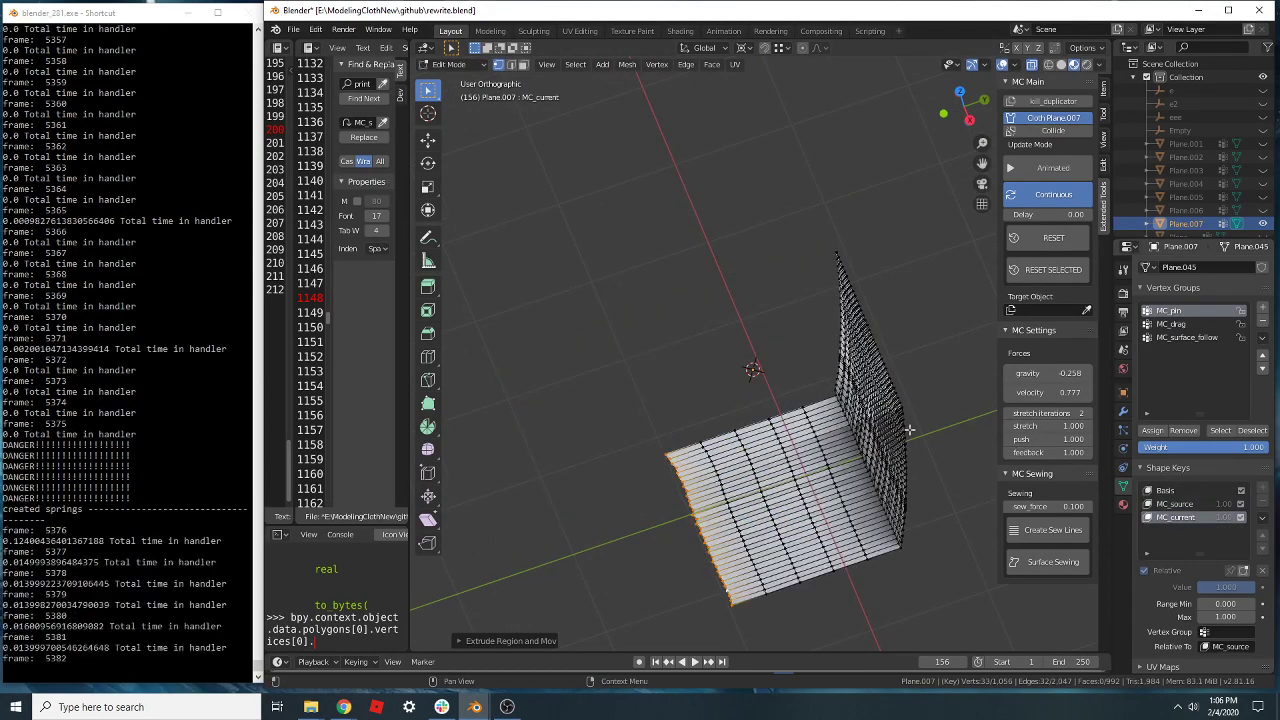
middle_click_drag(820, 353, 814, 240, "shift")
scroll(814, 240, "up", 2)
key("alt+a")
key("g")
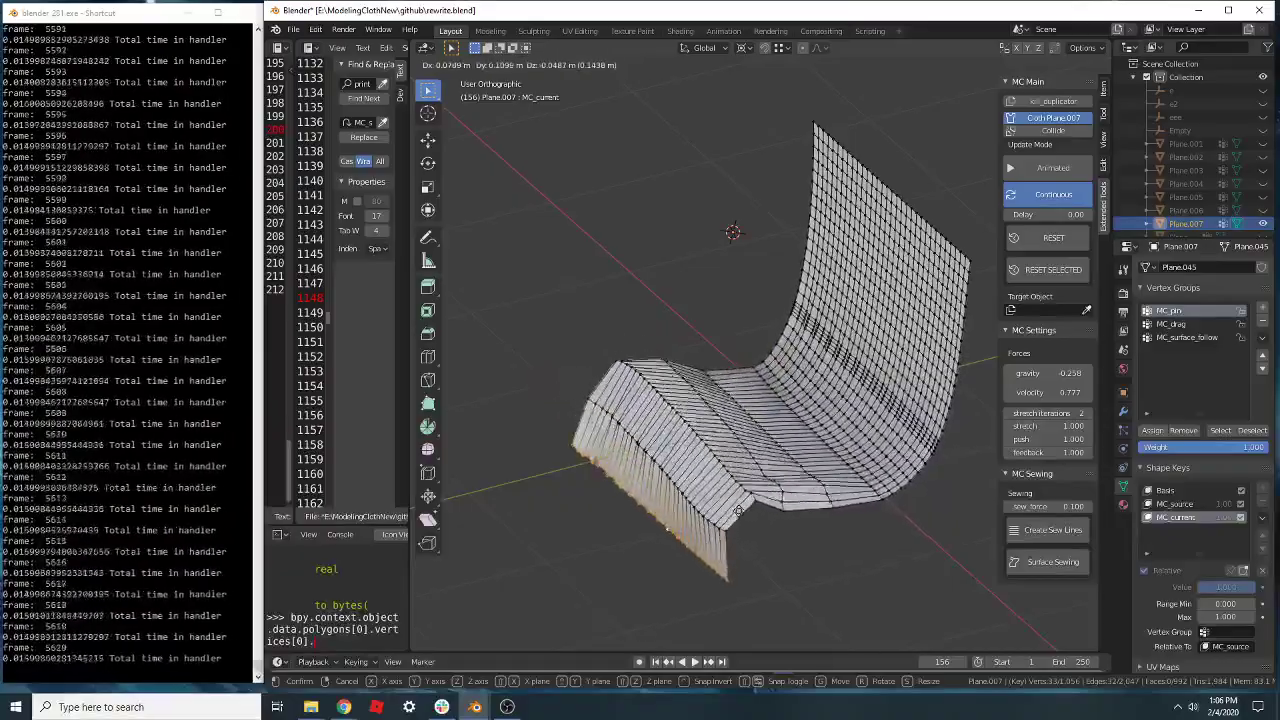
left_click(803, 398)
middle_click_drag(803, 400, 811, 435, "shift")
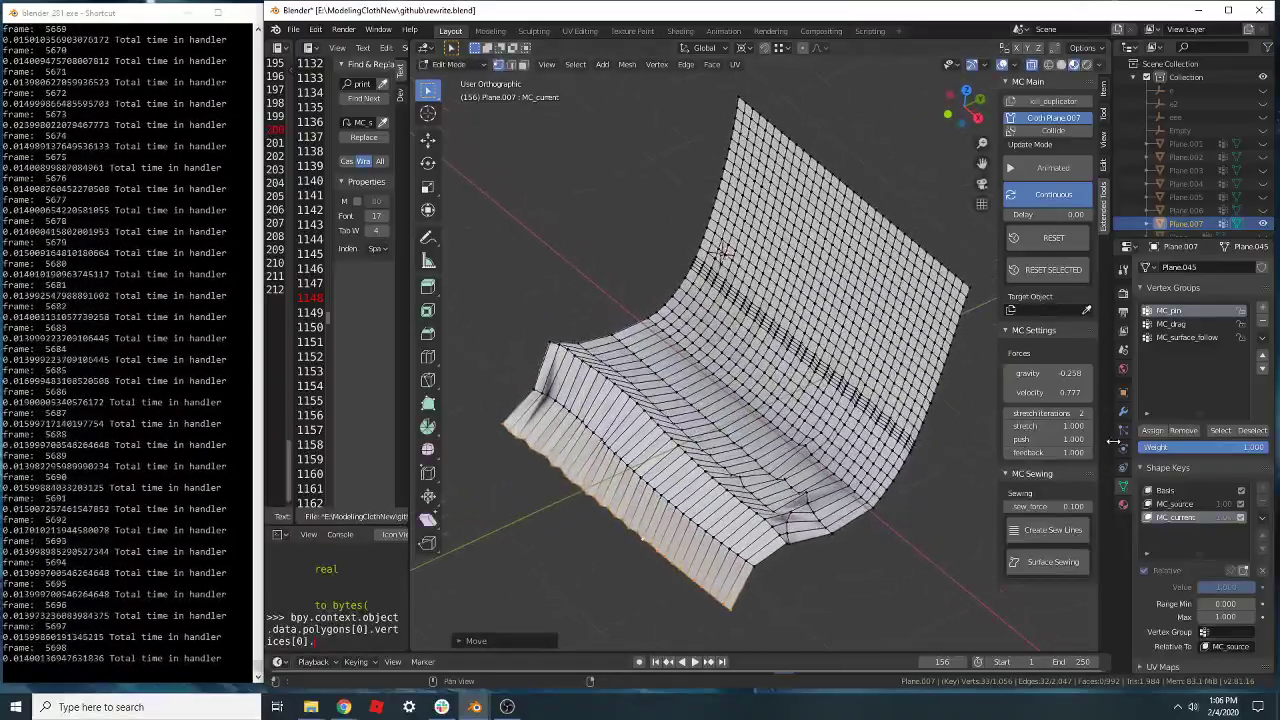
- In the MC_source shape key, circle-select a patch of faces in the middle of the extended area and extrude it upward
left_click(1176, 504)
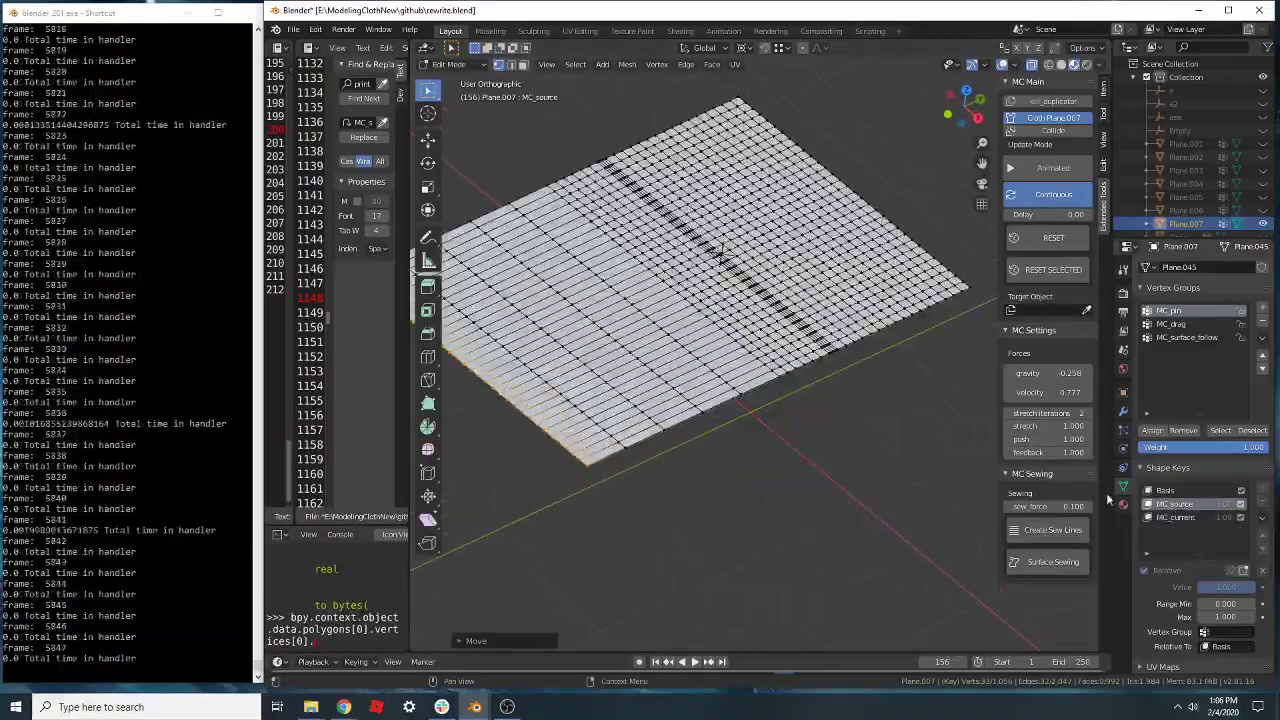
scroll(605, 341, "up", 3)
key("c")
left_click_drag(610, 318, 557, 287)
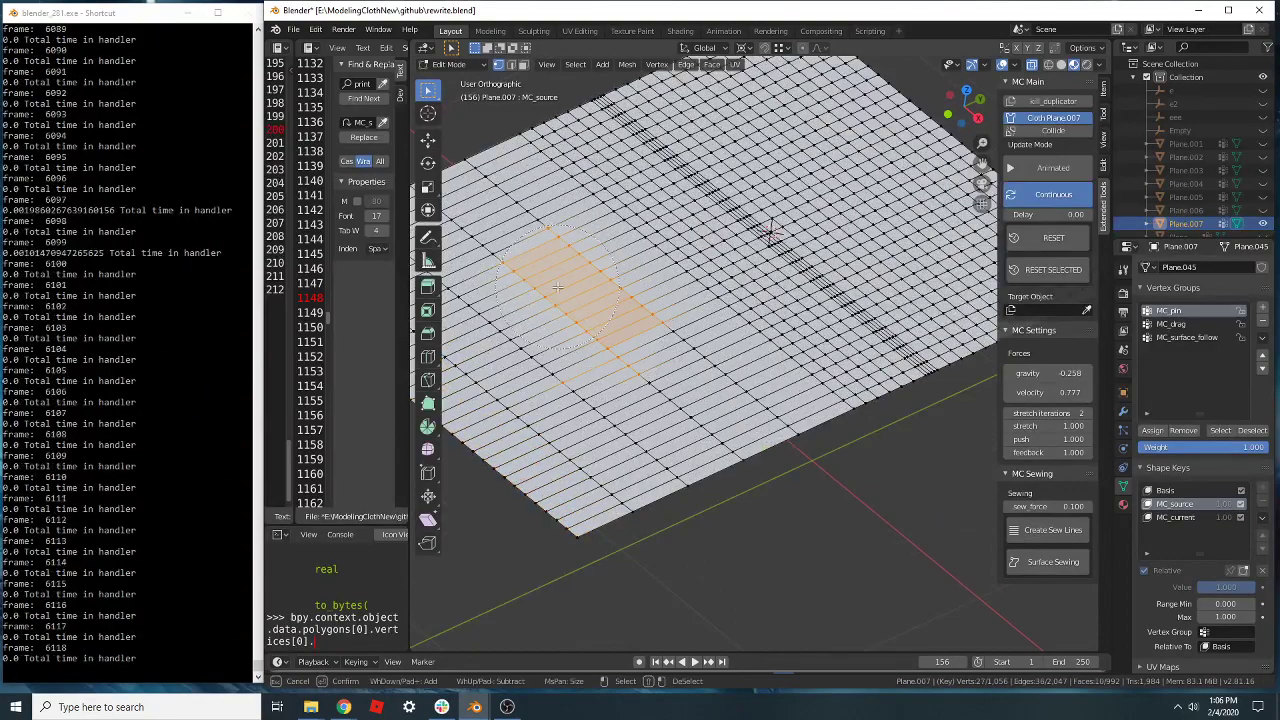
right_click(596, 330)
key("e")
left_click(698, 385)
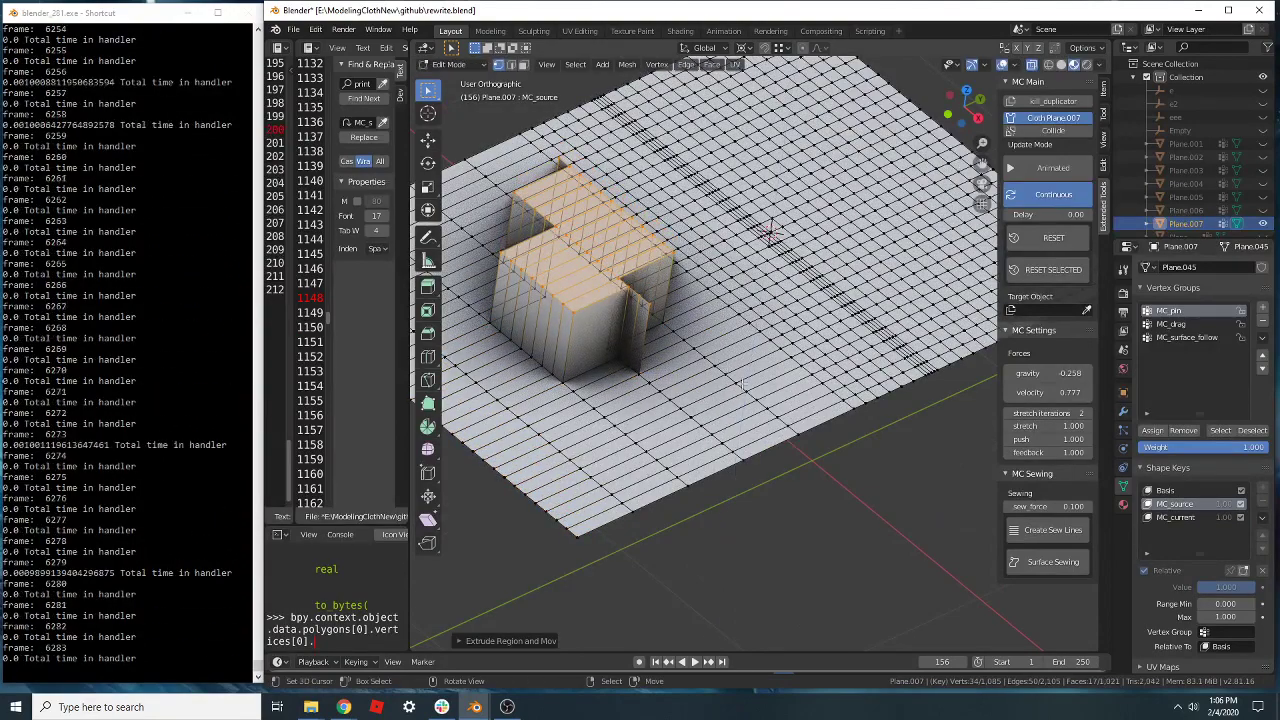
middle_click_drag(712, 395, 698, 383)
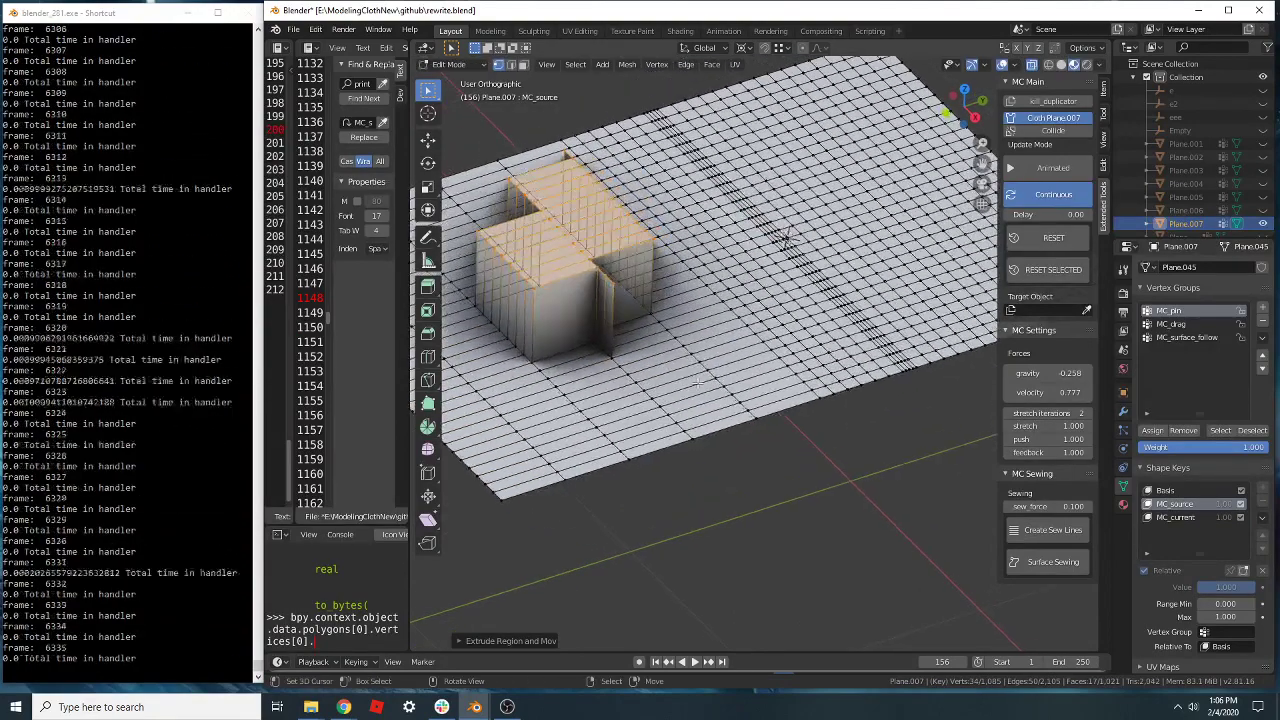
- Switch to the MC_current shape key to simulate the cloth with the extruded block, and select the whole mesh
left_click(1174, 518)
key("alt+a")
middle_click_drag(820, 428, 802, 459, "shift")
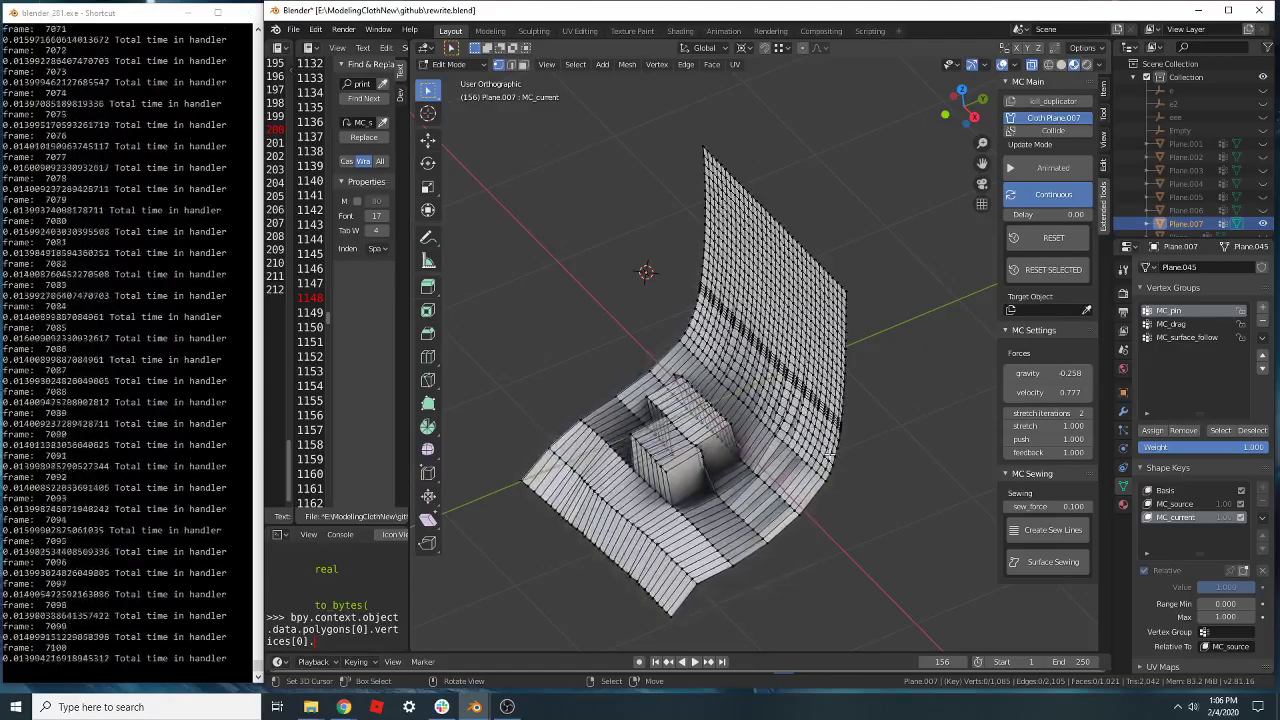
scroll(897, 437, "down", 4)
key("a")
scroll(866, 422, "up", 2)
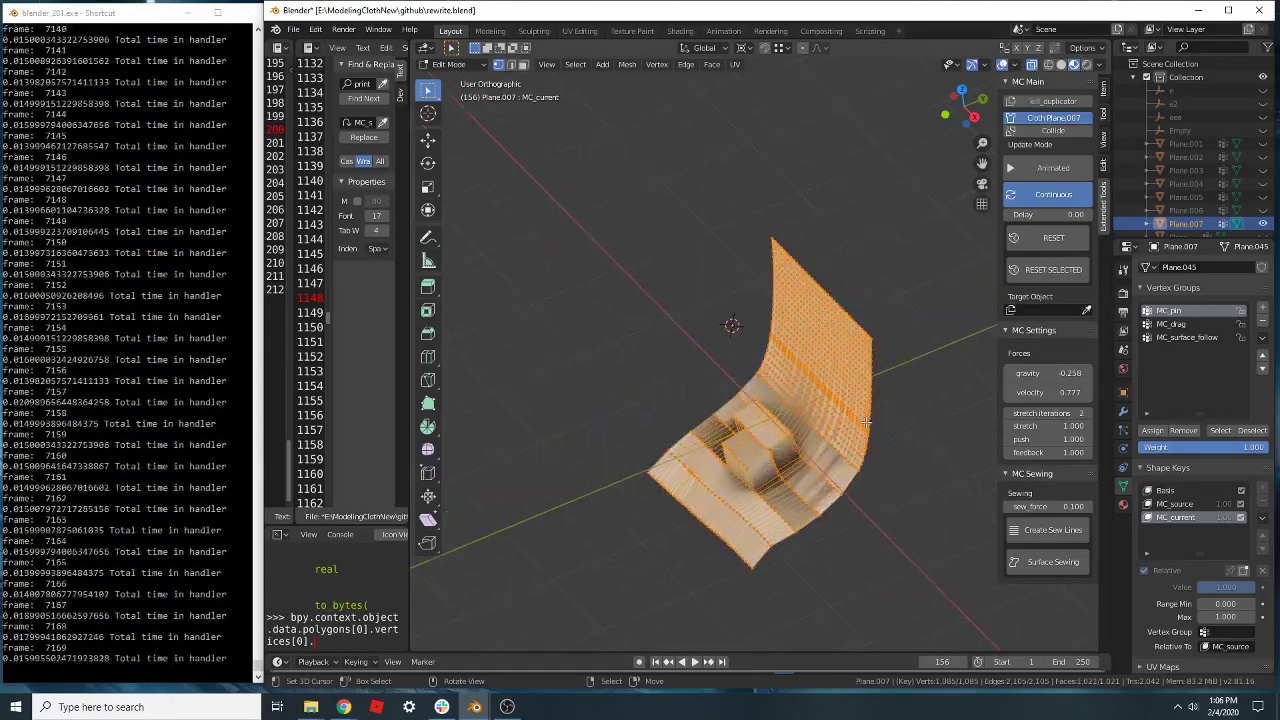
- Turn off the Continuous update mode in Object Mode and delete the cloth plane
key("Tab")
scroll(840, 388, "up", 1)
middle_click_drag(837, 383, 779, 271, "shift")
left_click(1047, 202)
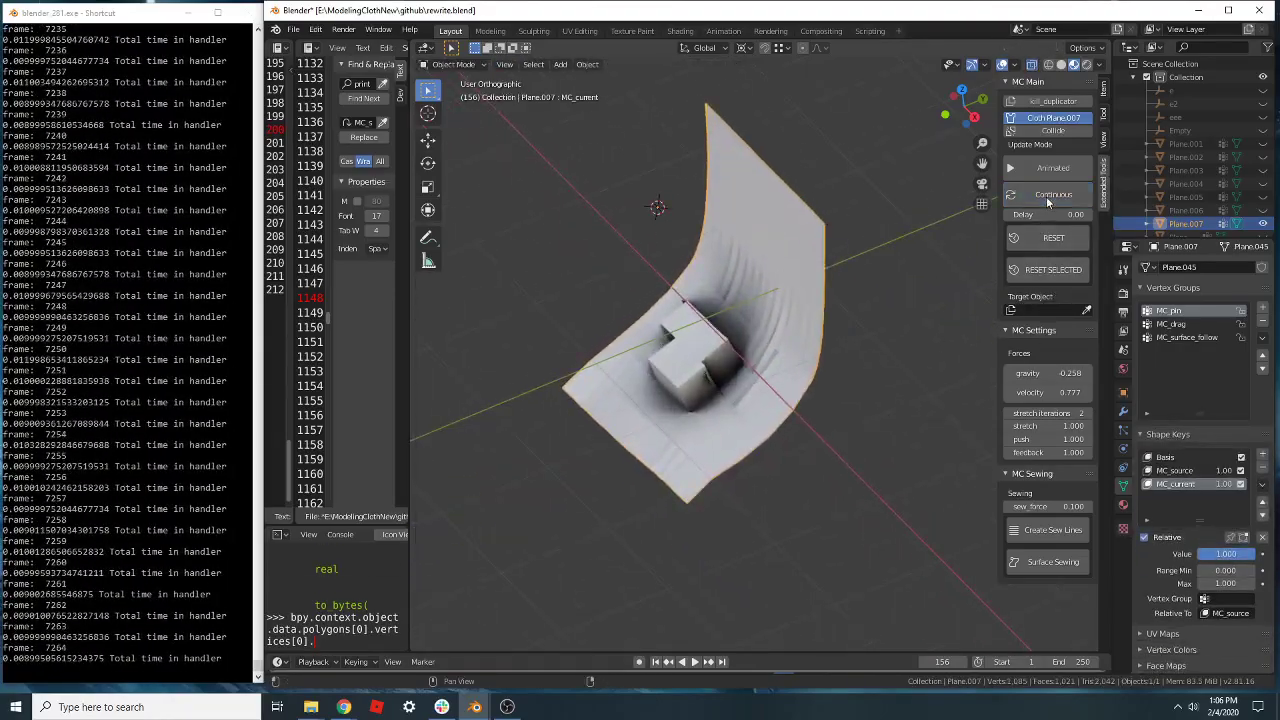
key("x")
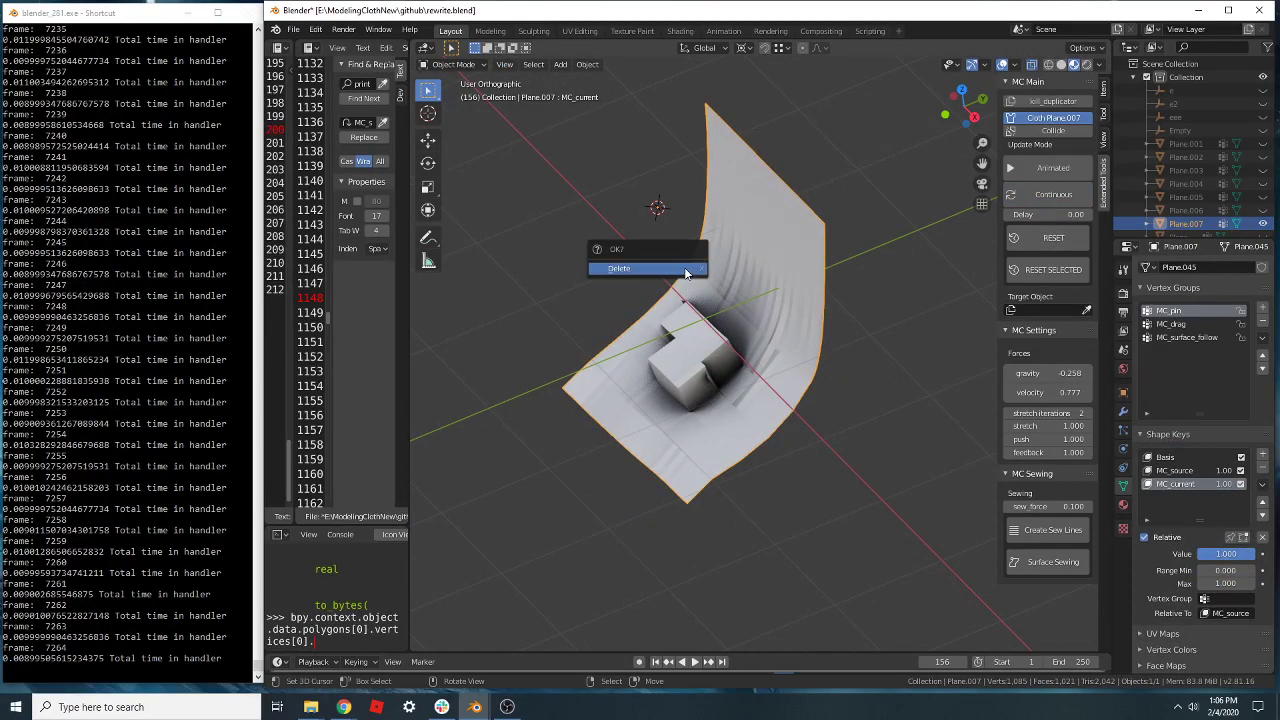
left_click(678, 285)
- Add a cylinder mesh to the scene and frame it in the view
key("shift+a")
mouse_move(670, 328)
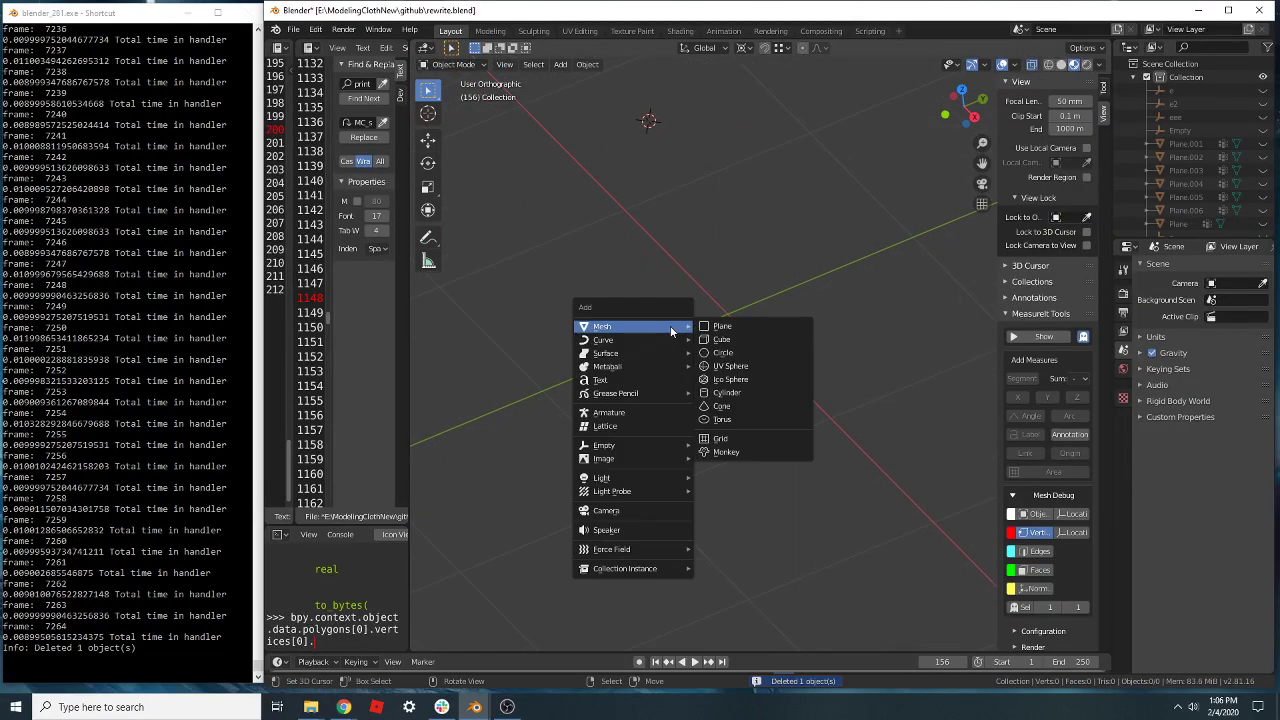
left_click(726, 392)
key("KP_Decimal")
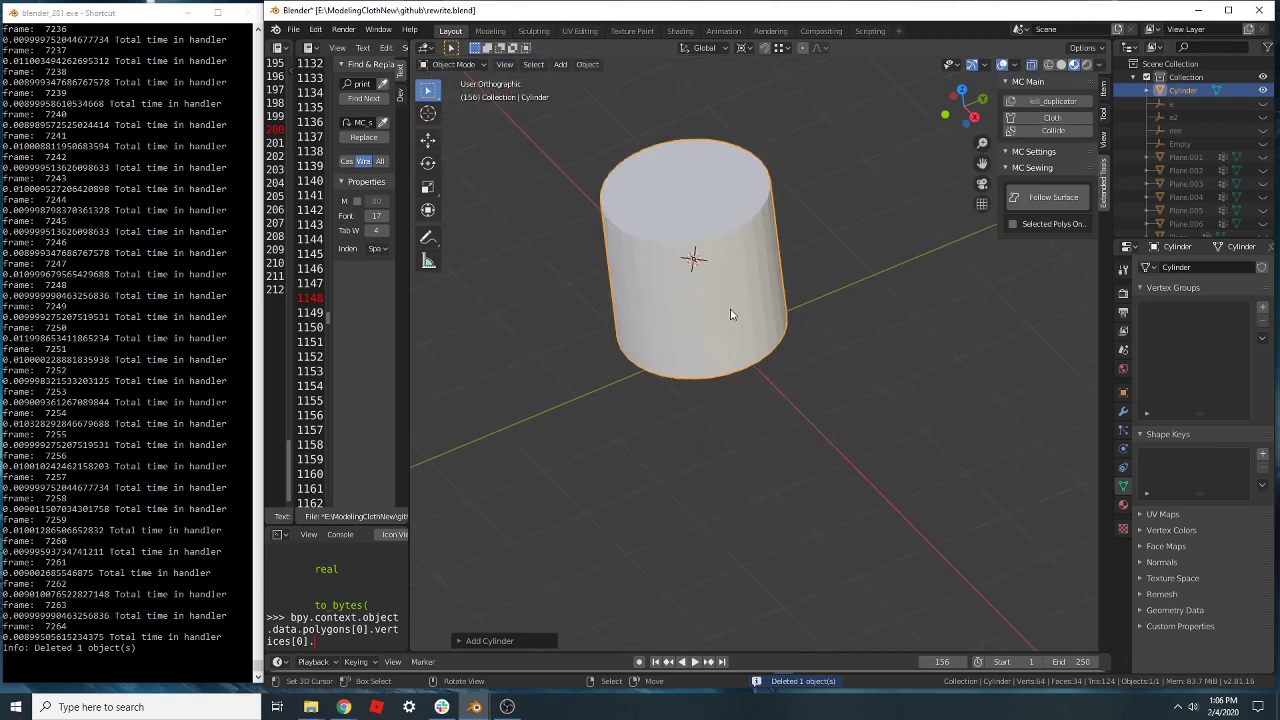
middle_click_drag(755, 425, 755, 328)
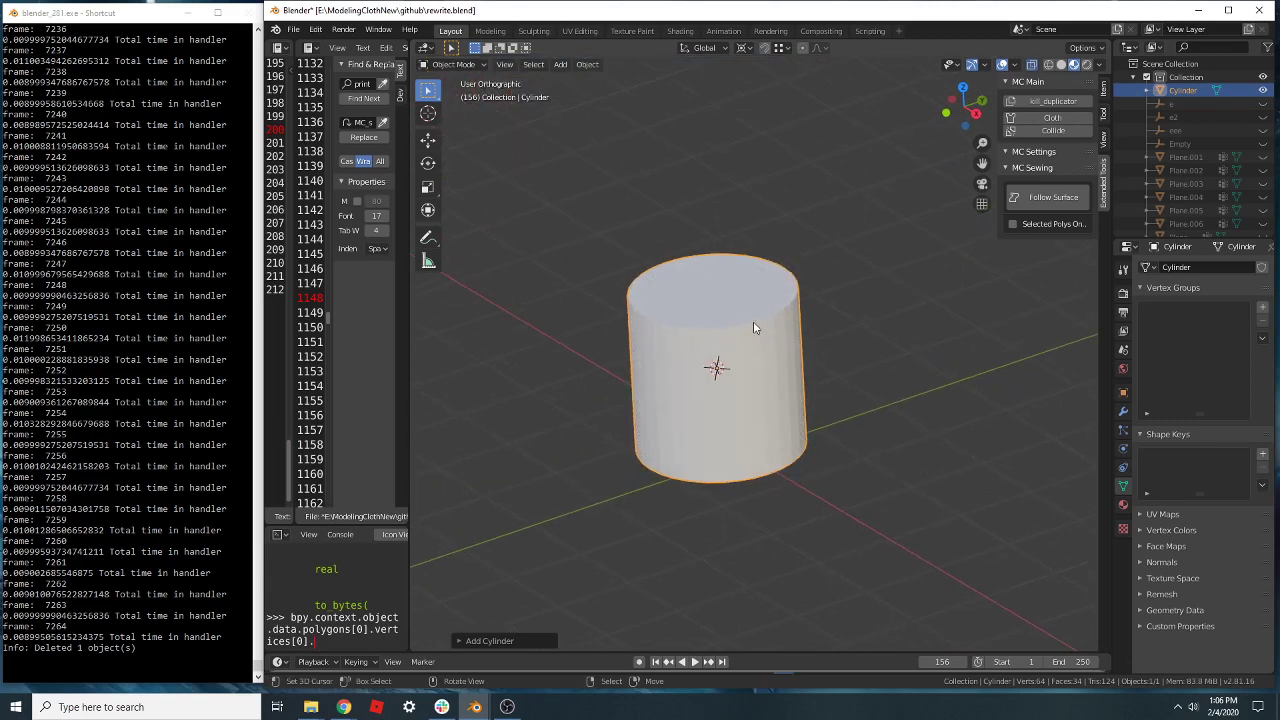
- Enable Cloth on the cylinder and turn on the Continuous update mode
left_click(1026, 118)
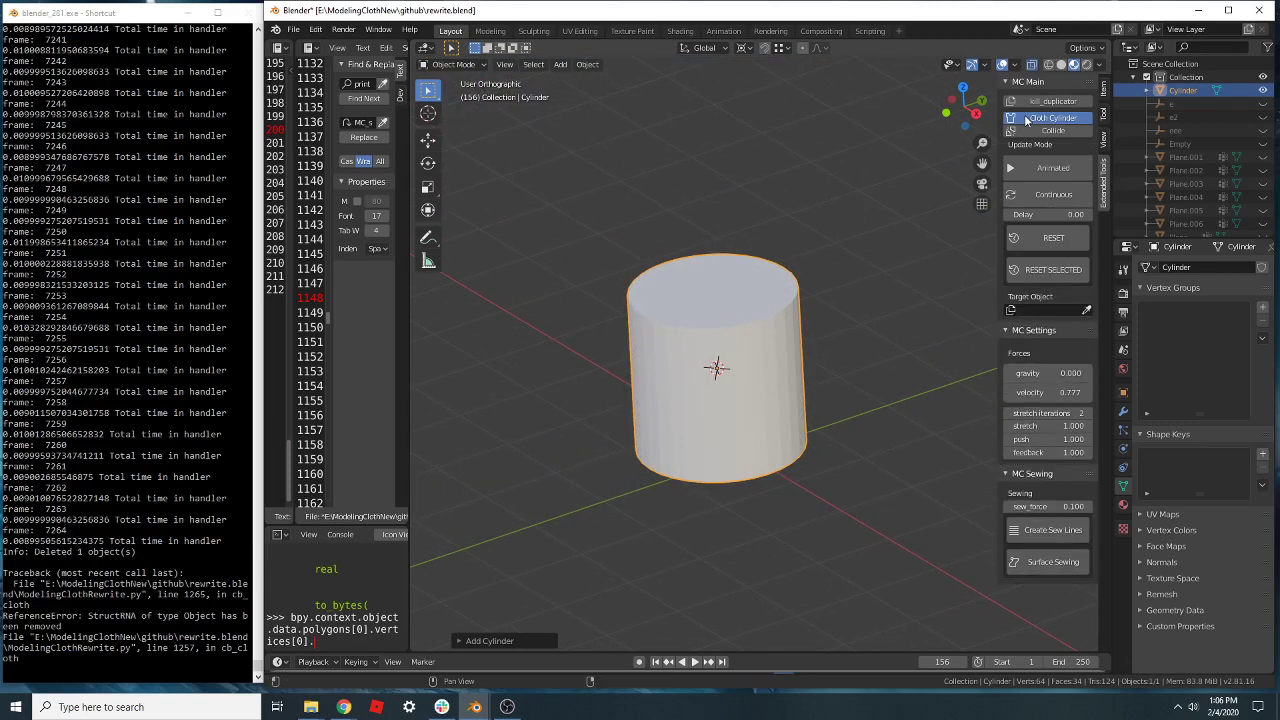
middle_click_drag(764, 338, 767, 348)
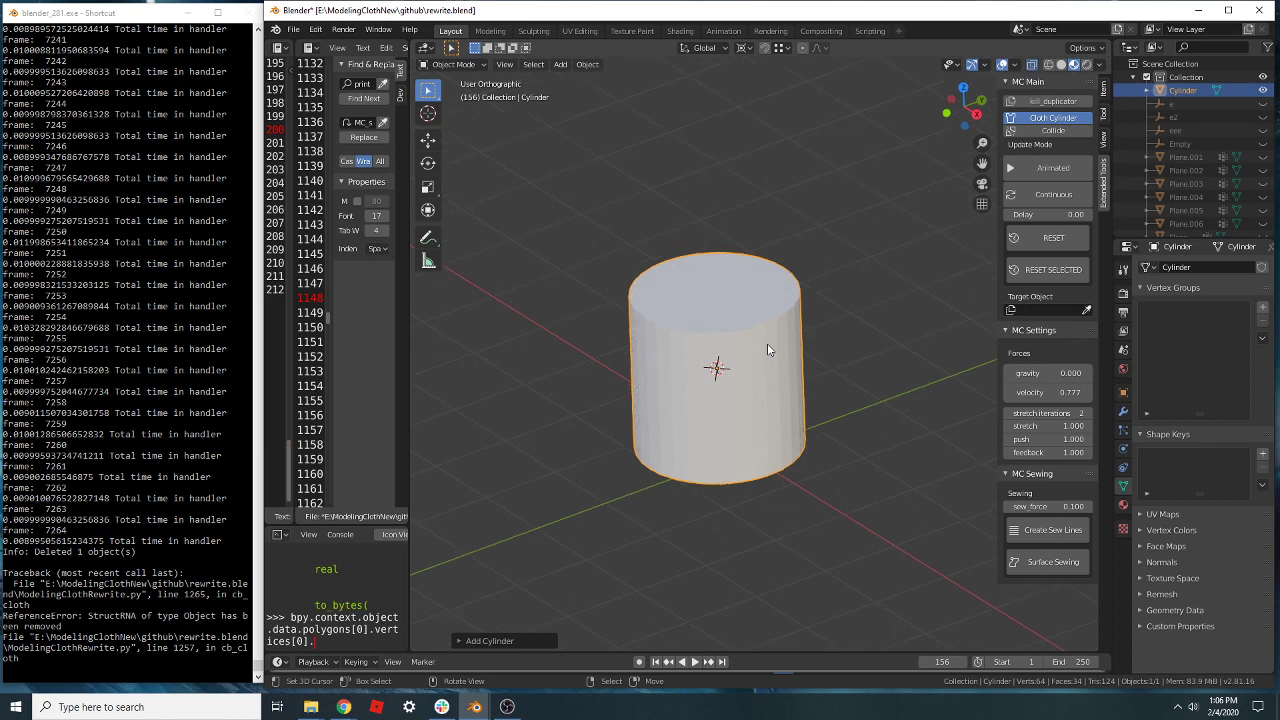
left_click(1033, 196)
middle_click_drag(760, 392, 745, 361)
scroll(773, 359, "up", 2)
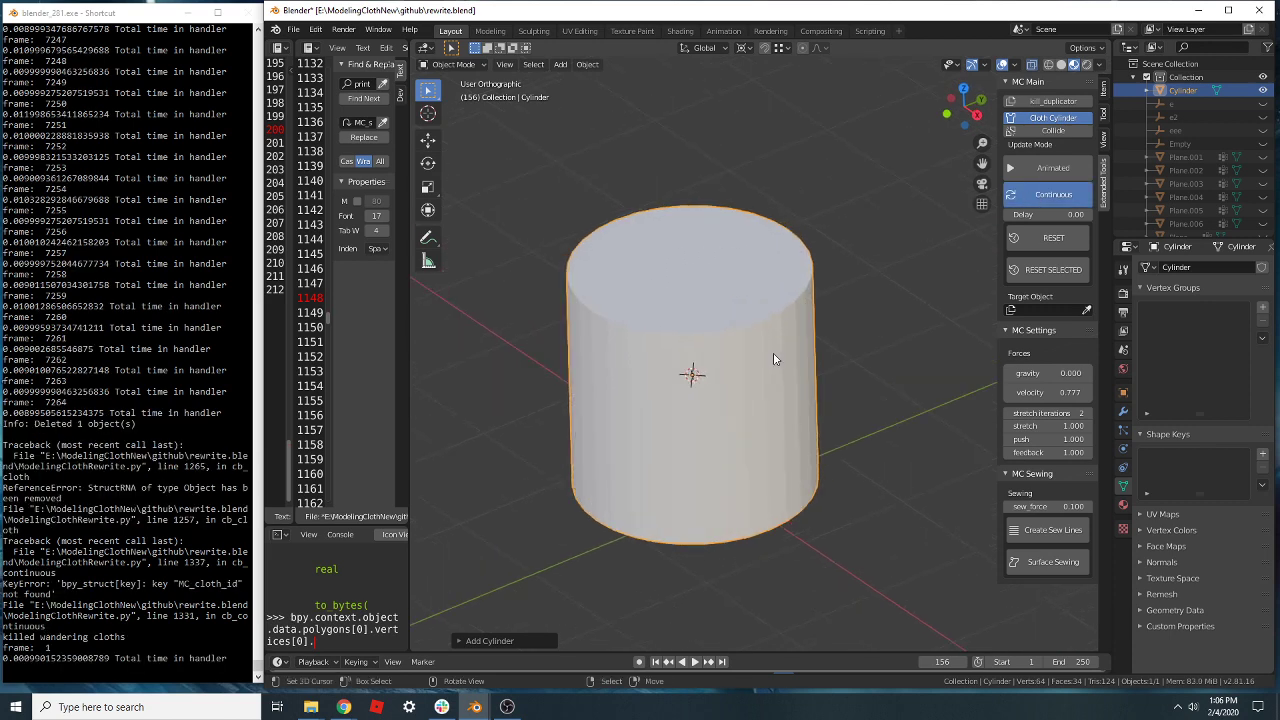
- Turn off the cylinder's Continuous update mode and delete the cylinder
left_click(1052, 196)
key("x")
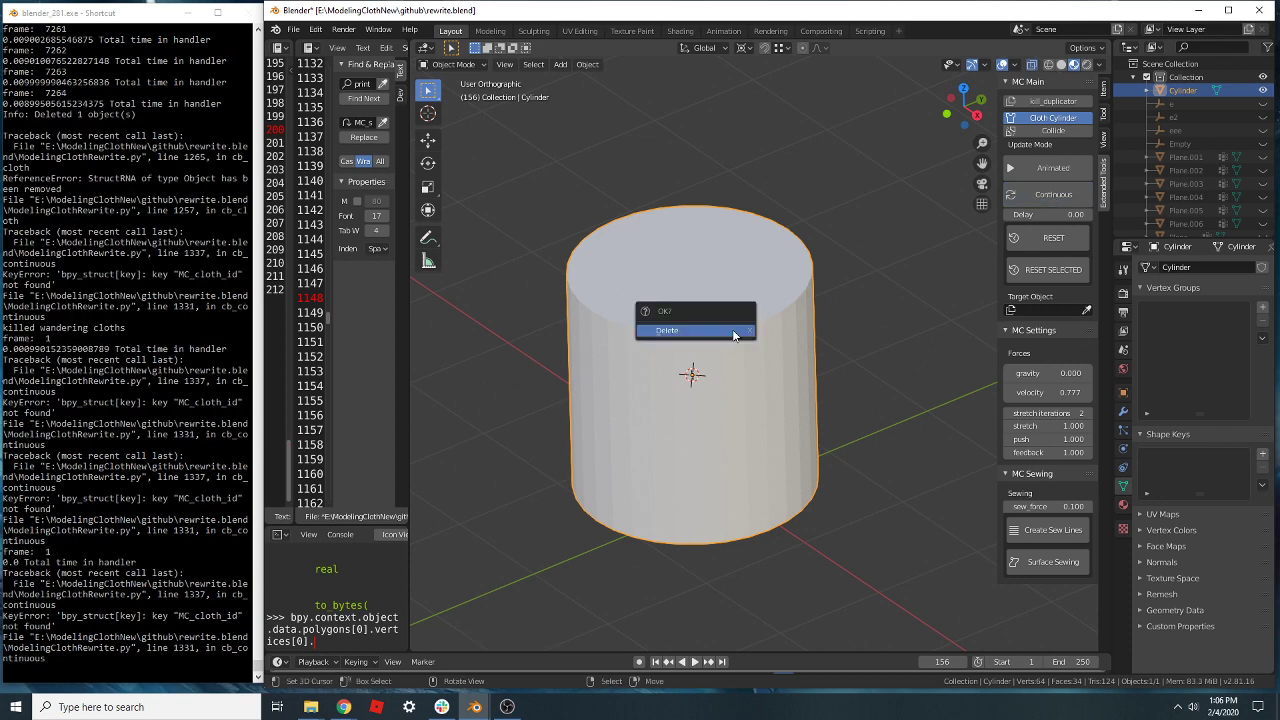
left_click(733, 331)
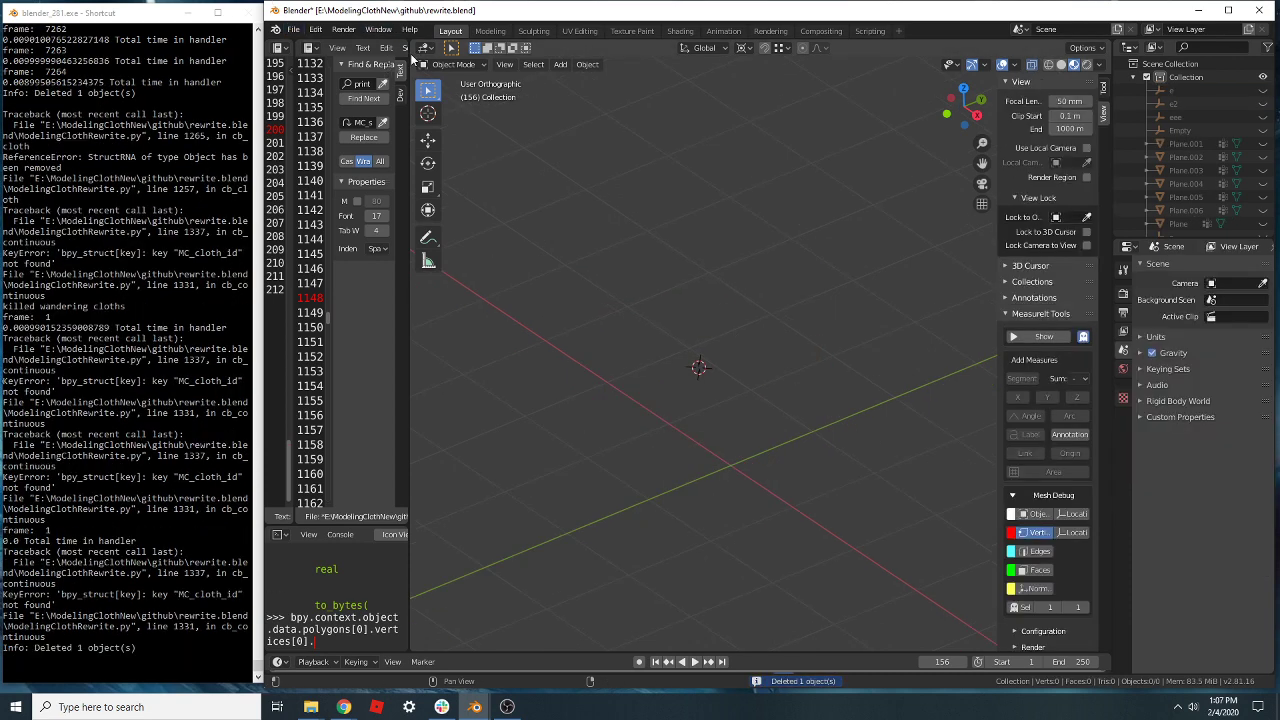
- Run the ModelingClothRewrite.py script twice, widening the text editor for access and narrowing it again
left_click_drag(410, 58, 577, 62)
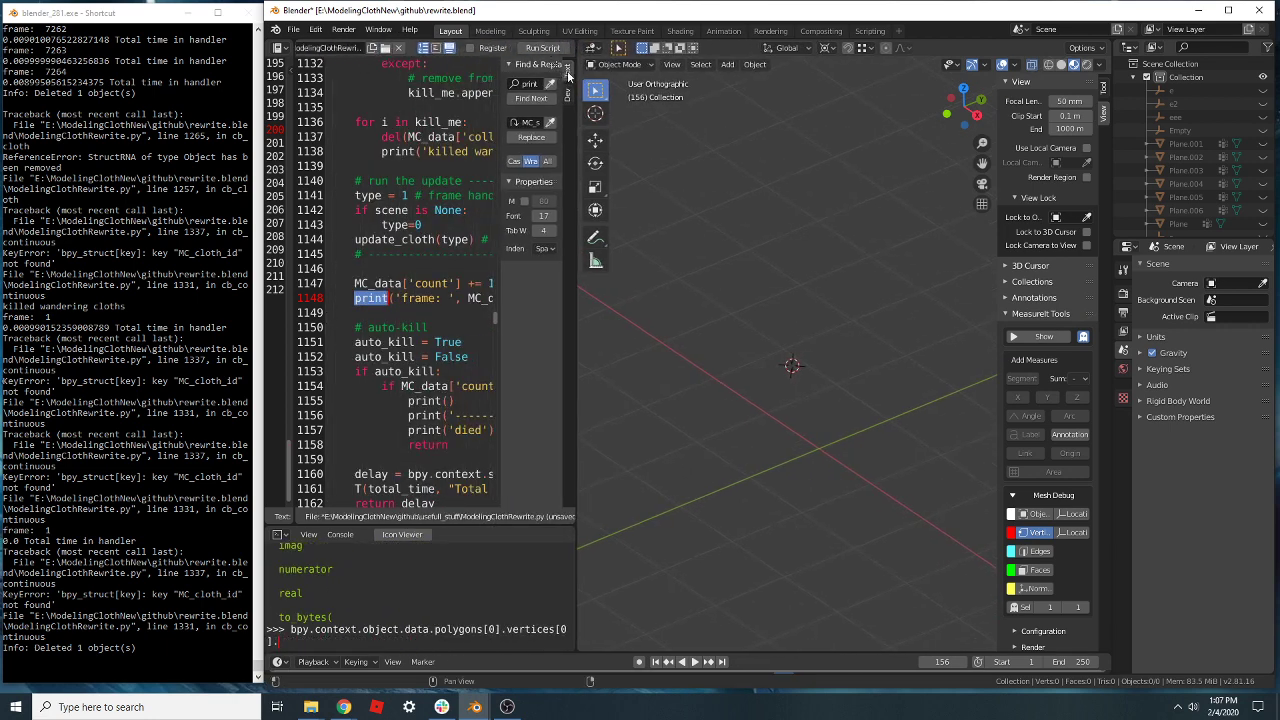
left_click(549, 50)
left_click(549, 50)
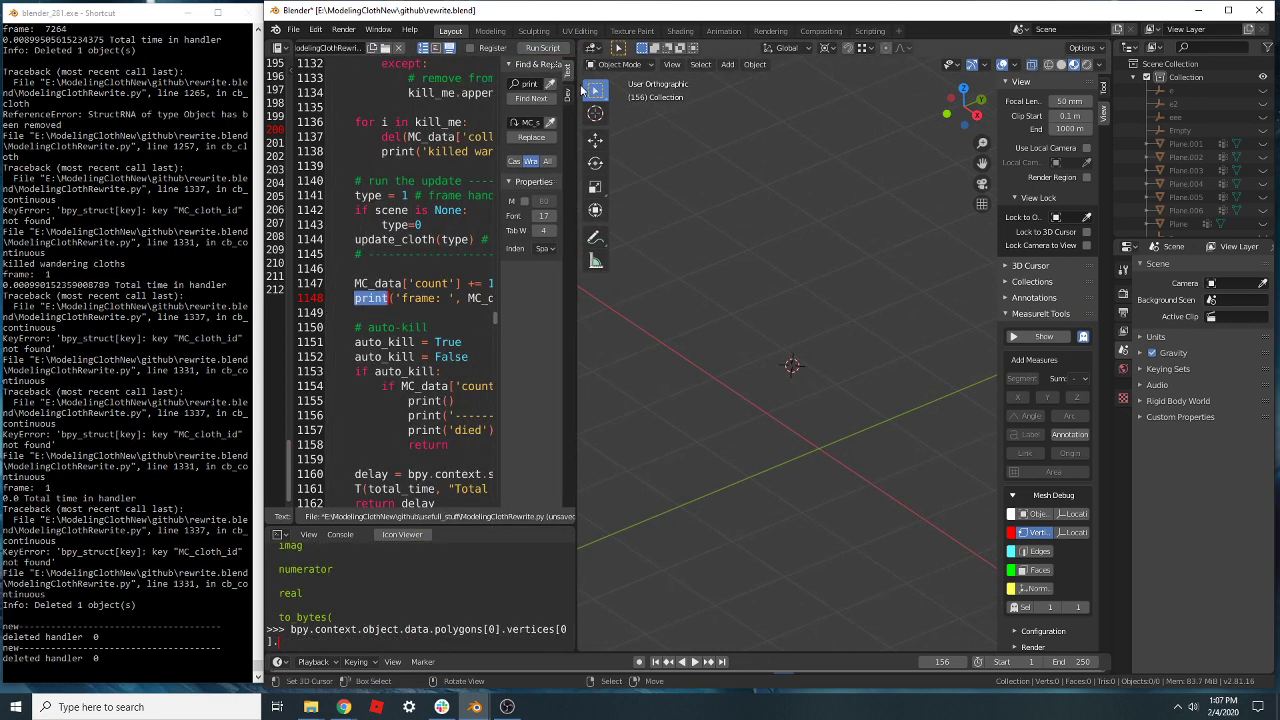
left_click_drag(579, 90, 392, 92)
- Add a cylinder mesh to the scene and switch it to Edit Mode
middle_click_drag(736, 297, 724, 360)
key("shift+a")
mouse_move(724, 360)
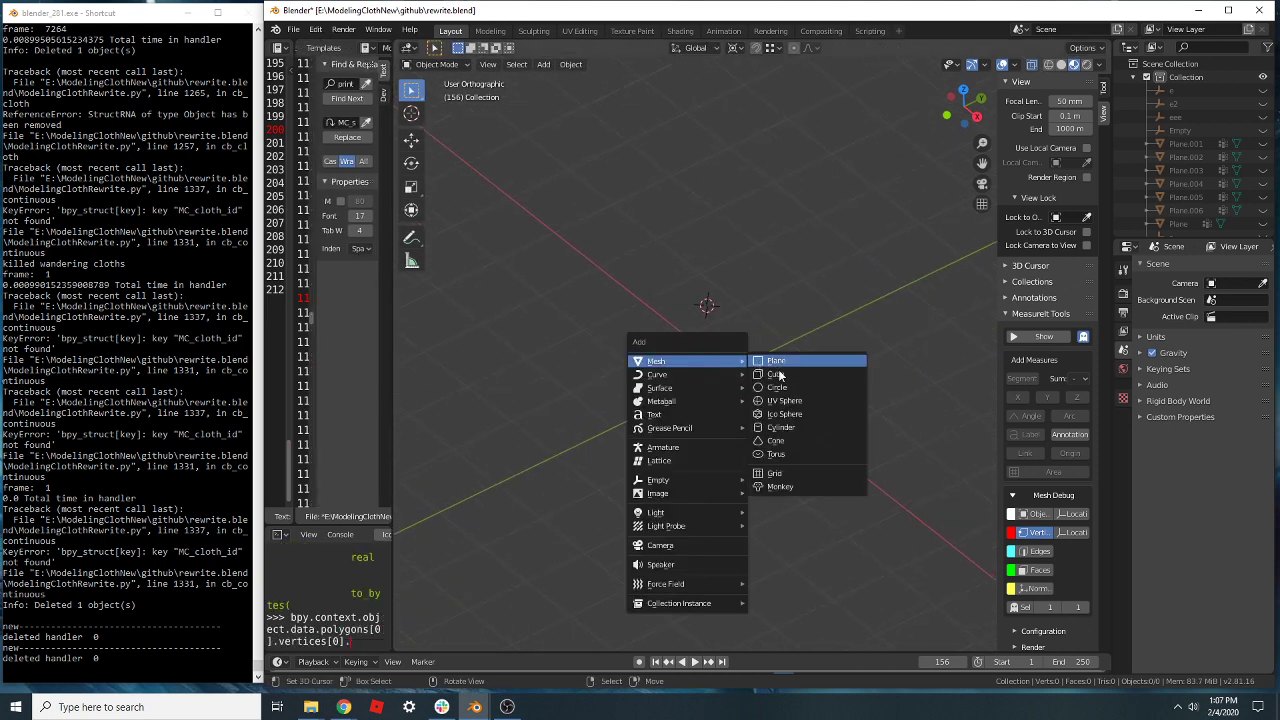
left_click(798, 428)
key("Tab")
scroll(730, 316, "up", 2)
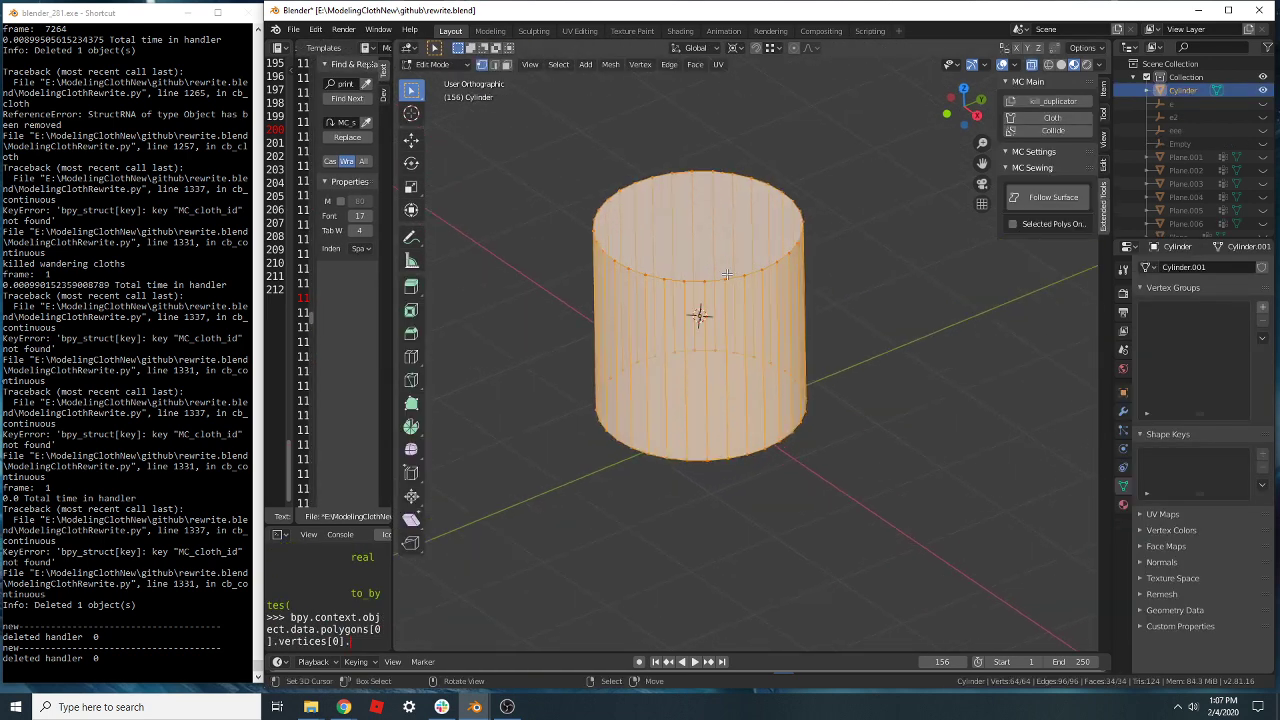
- Subdivide the cylinder's side with 17 evenly spaced horizontal loop cuts
key("ctrl+r")
scroll(760, 330, "up", 15)
left_click(786, 357)
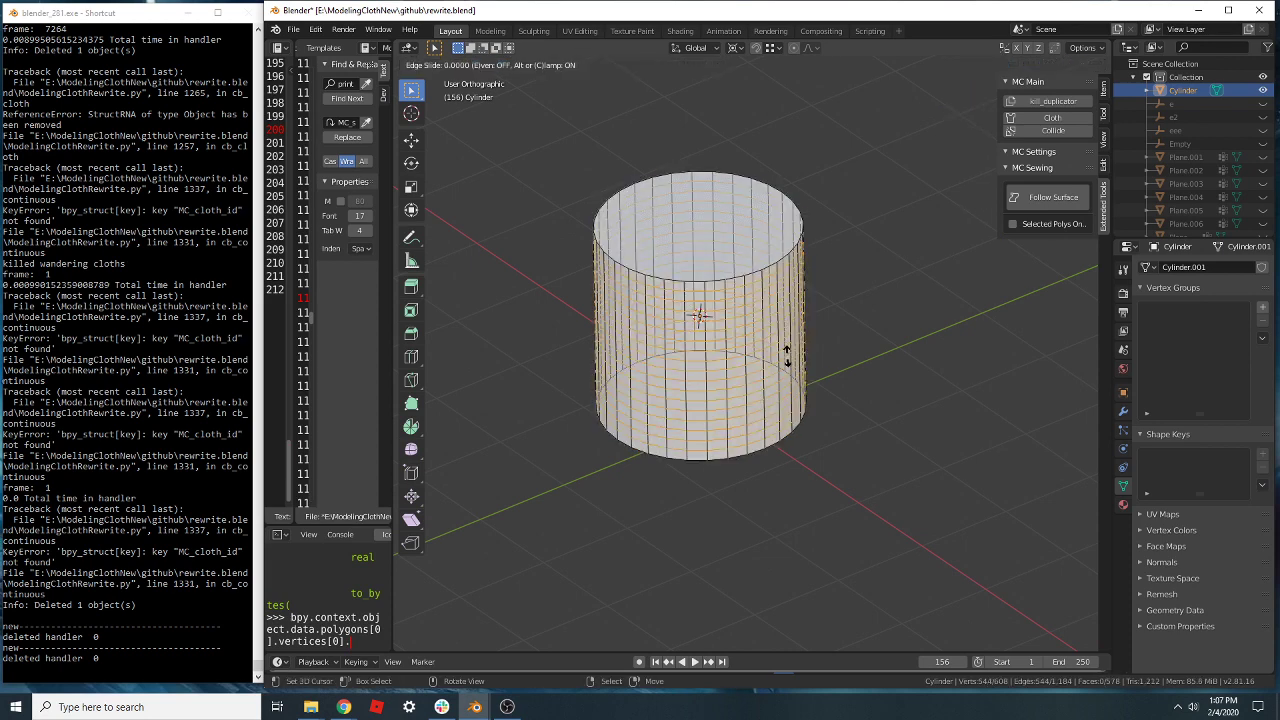
right_click(775, 341)
scroll(775, 341, "down", 3)
middle_click_drag(768, 329, 766, 322)
scroll(761, 316, "up", 3)
- Clear the selection, select the edge loop around the cylinder's top rim and try moving it
key("alt+a")
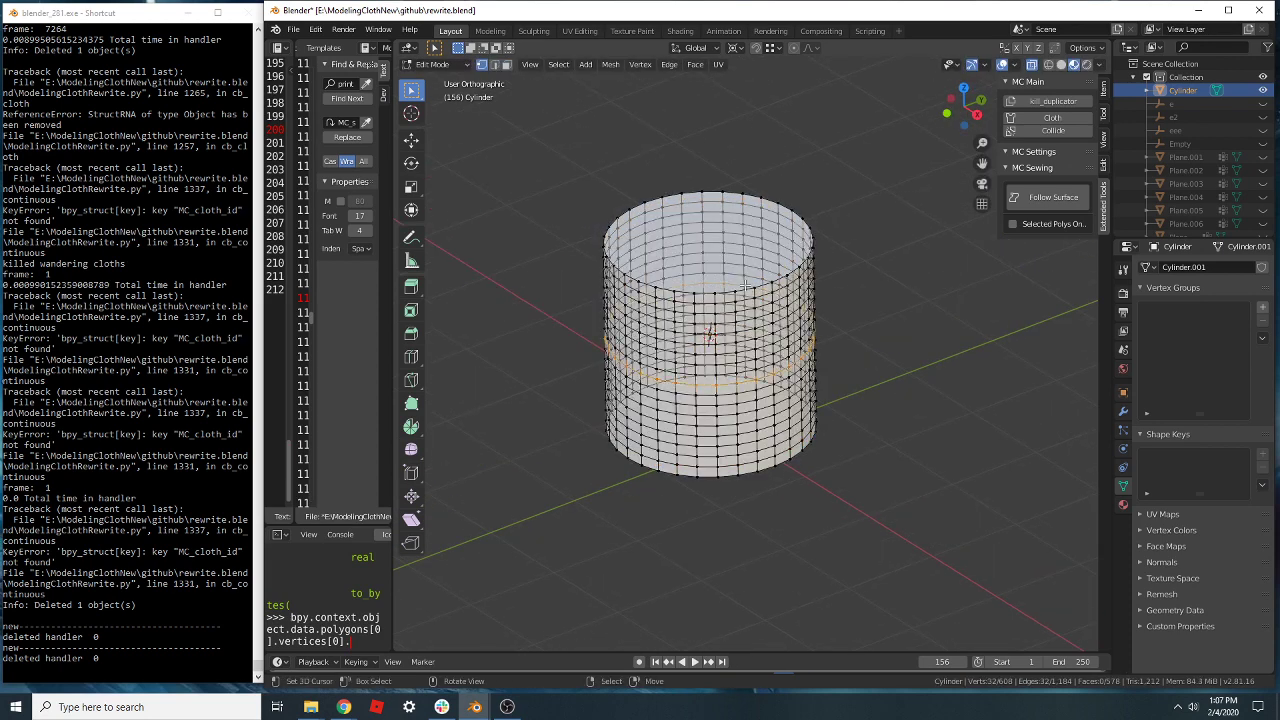
left_click(766, 287, "alt")
left_click(770, 280, "alt")
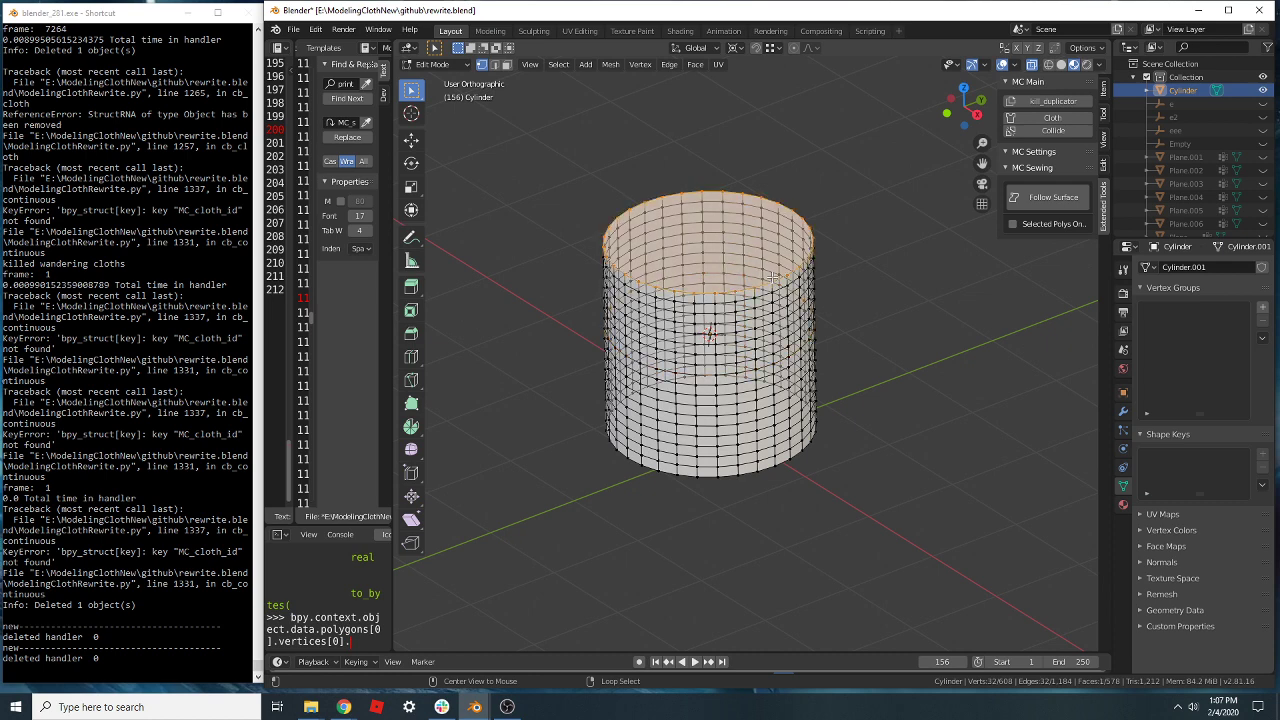
left_click(774, 280, "alt")
scroll(780, 279, "up", 1)
key("g")
right_click(817, 263)
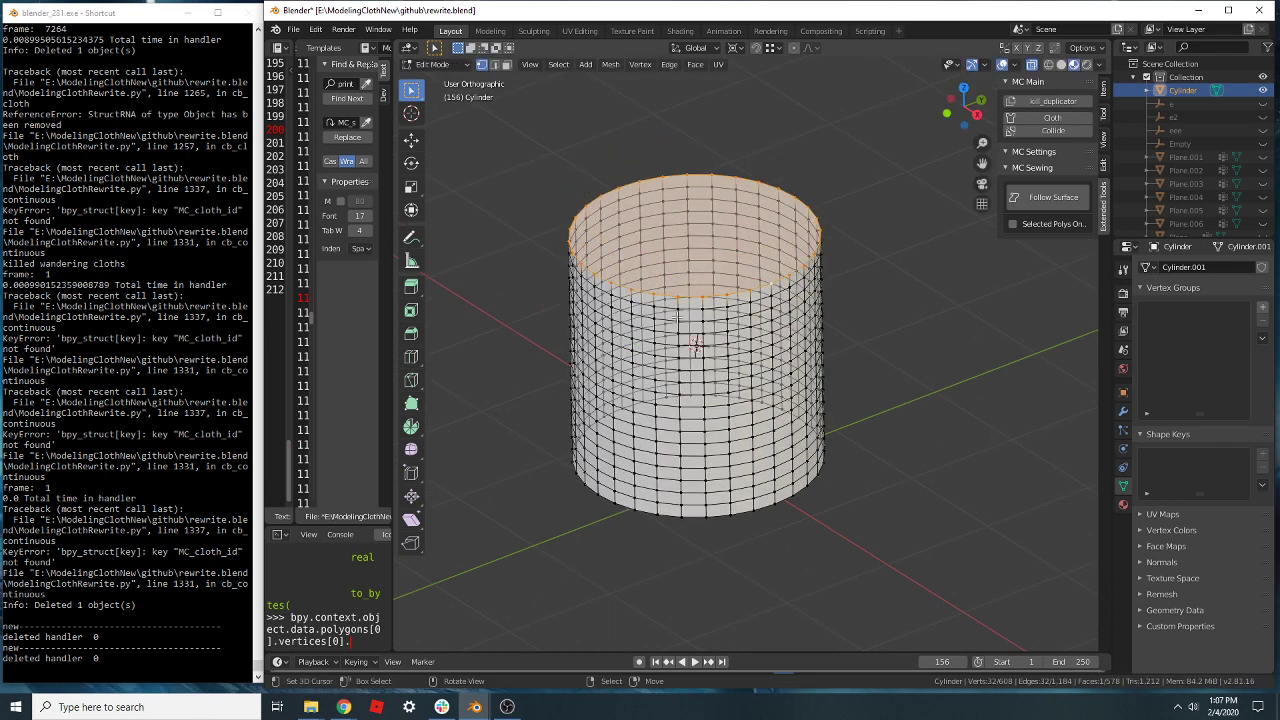
- Examine the cylinder's top rim and subdivided side in Object Mode and Edit Mode, picking a side vertex
scroll(682, 248, "down", 2)
middle_click_drag(682, 248, 685, 234)
key("Tab")
middle_click_drag(731, 276, 732, 289)
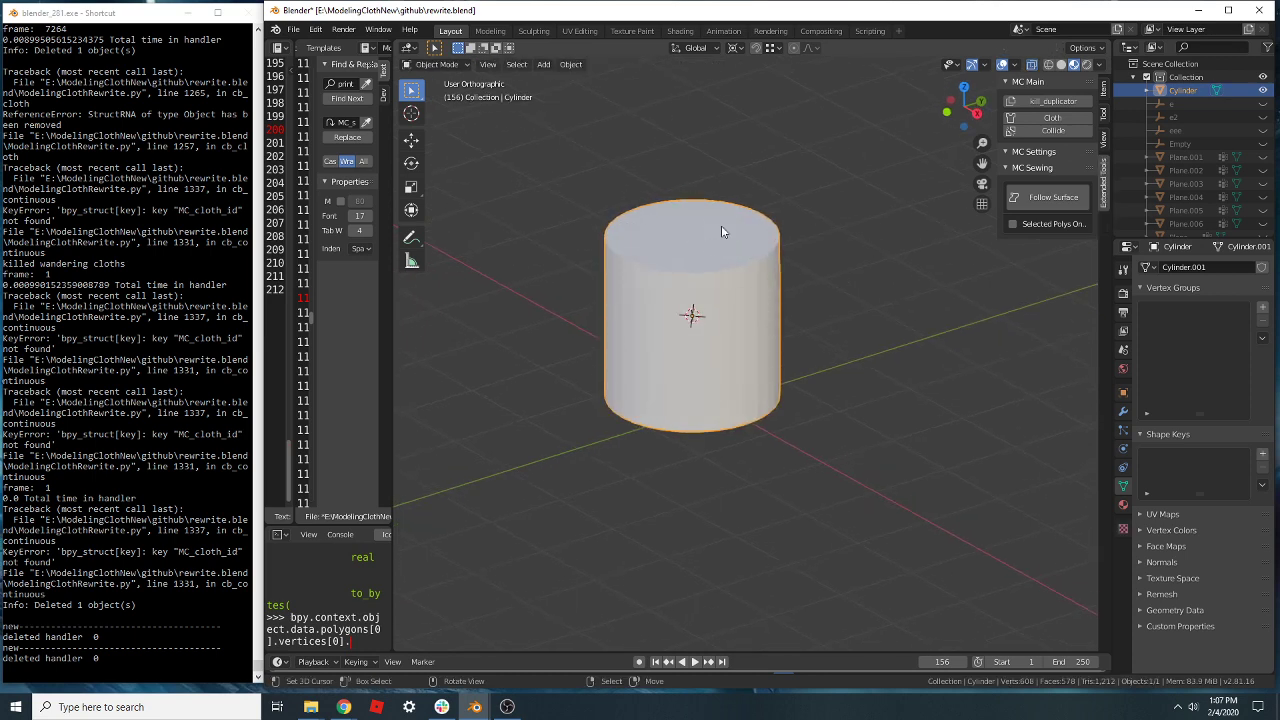
scroll(706, 238, "up", 1)
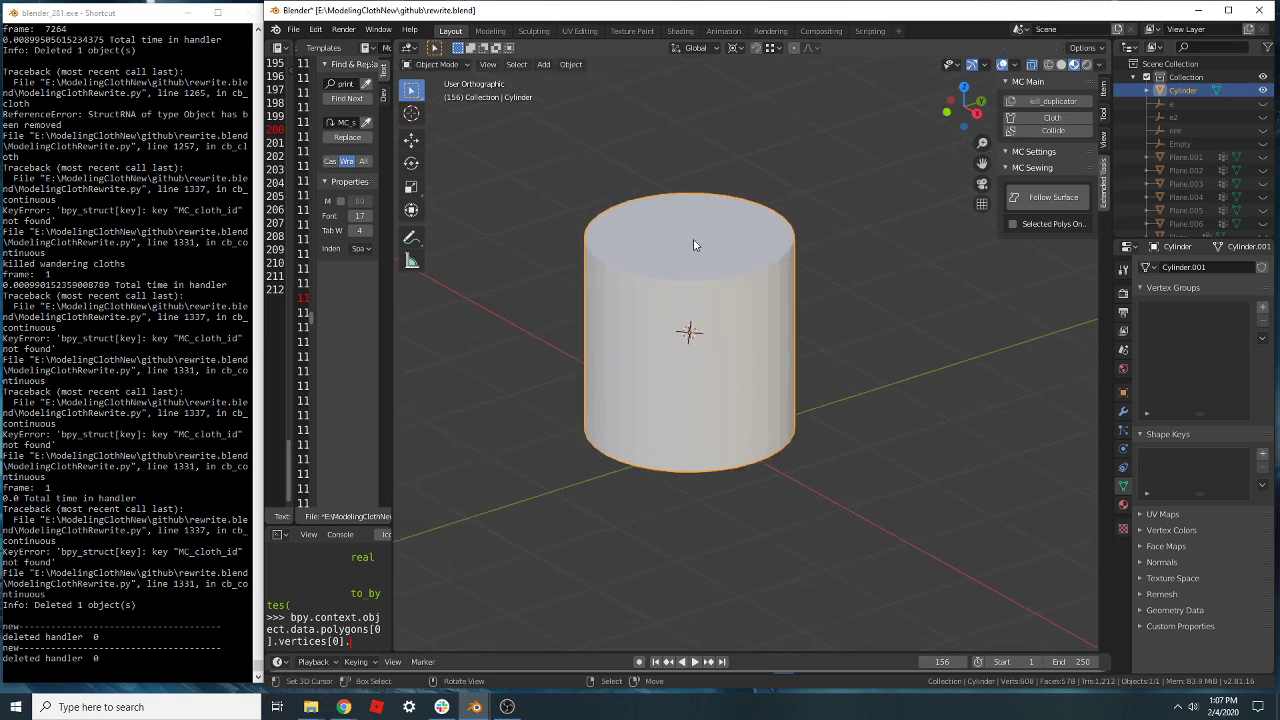
scroll(706, 238, "up", 4)
key("Tab")
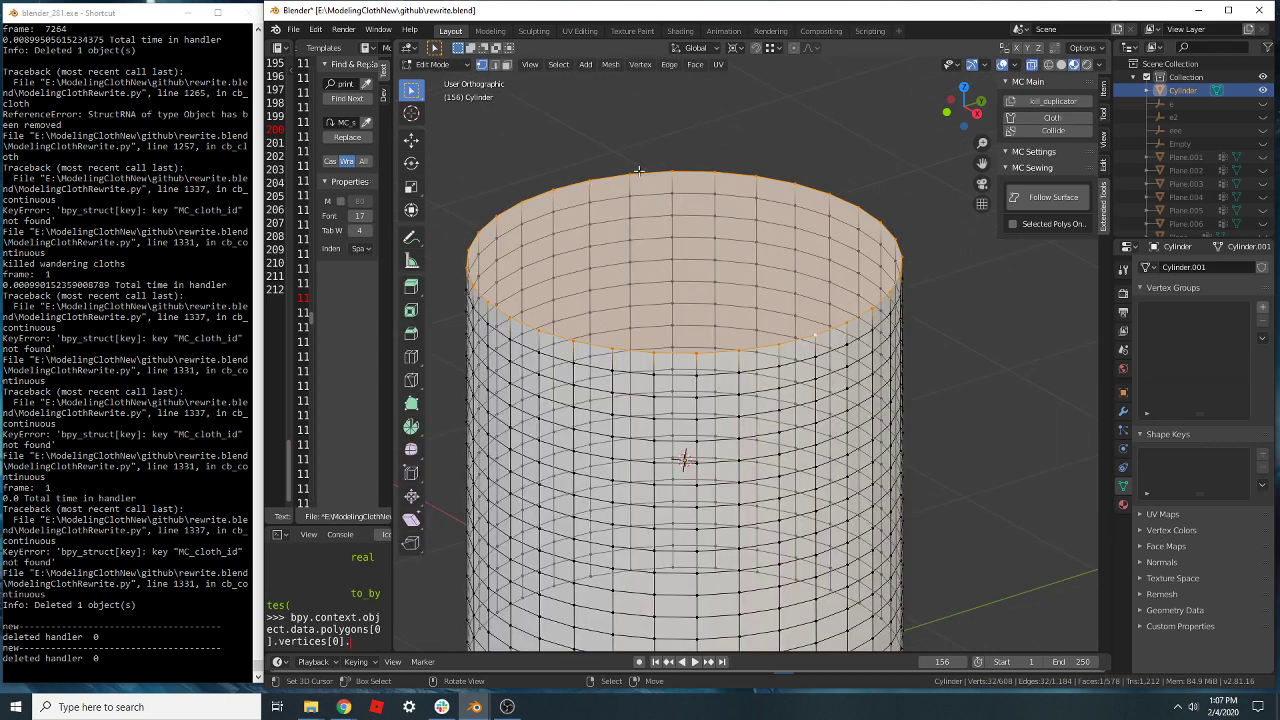
scroll(627, 387, "up", 1)
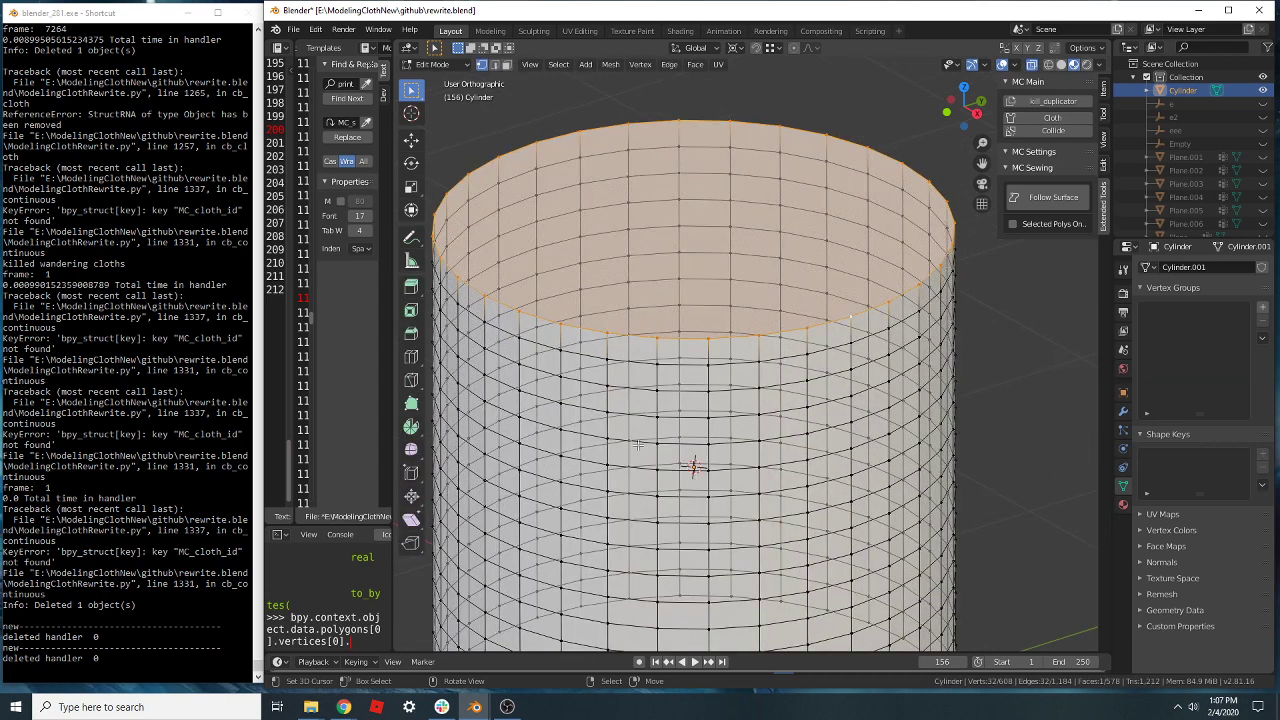
left_click(601, 415)
scroll(589, 441, "up", 2)
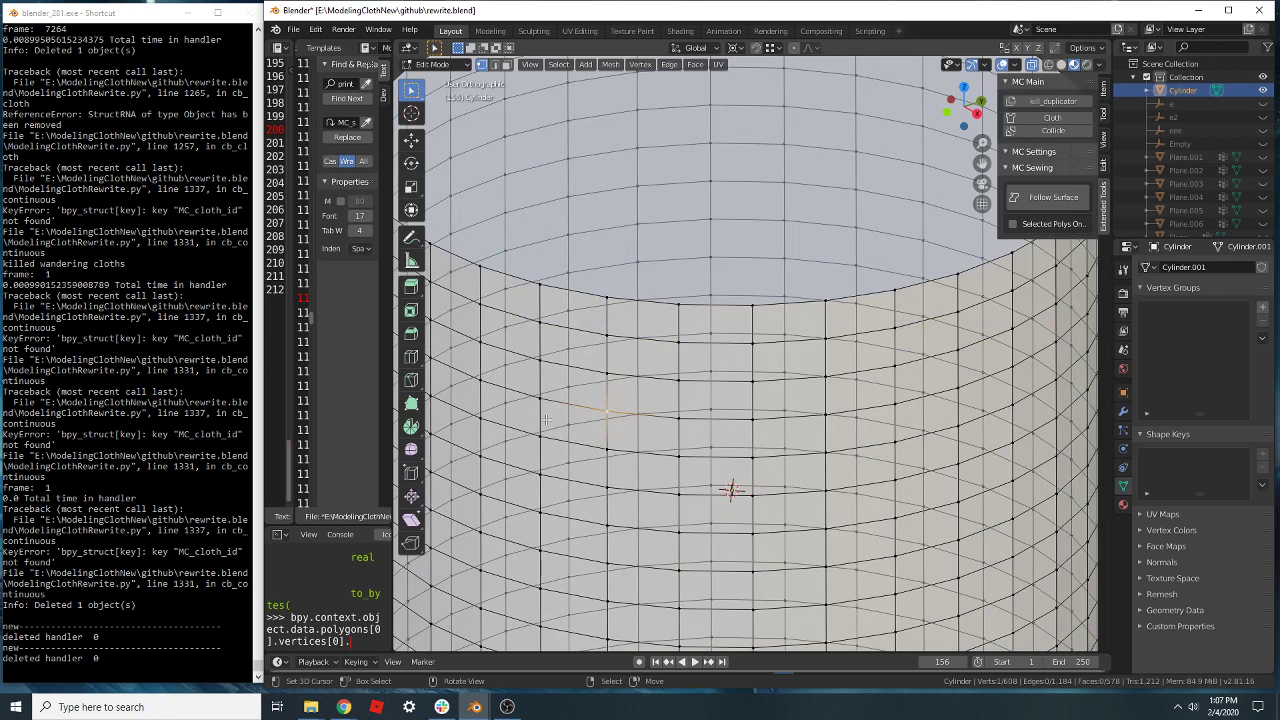
scroll(730, 490, "down", 6)
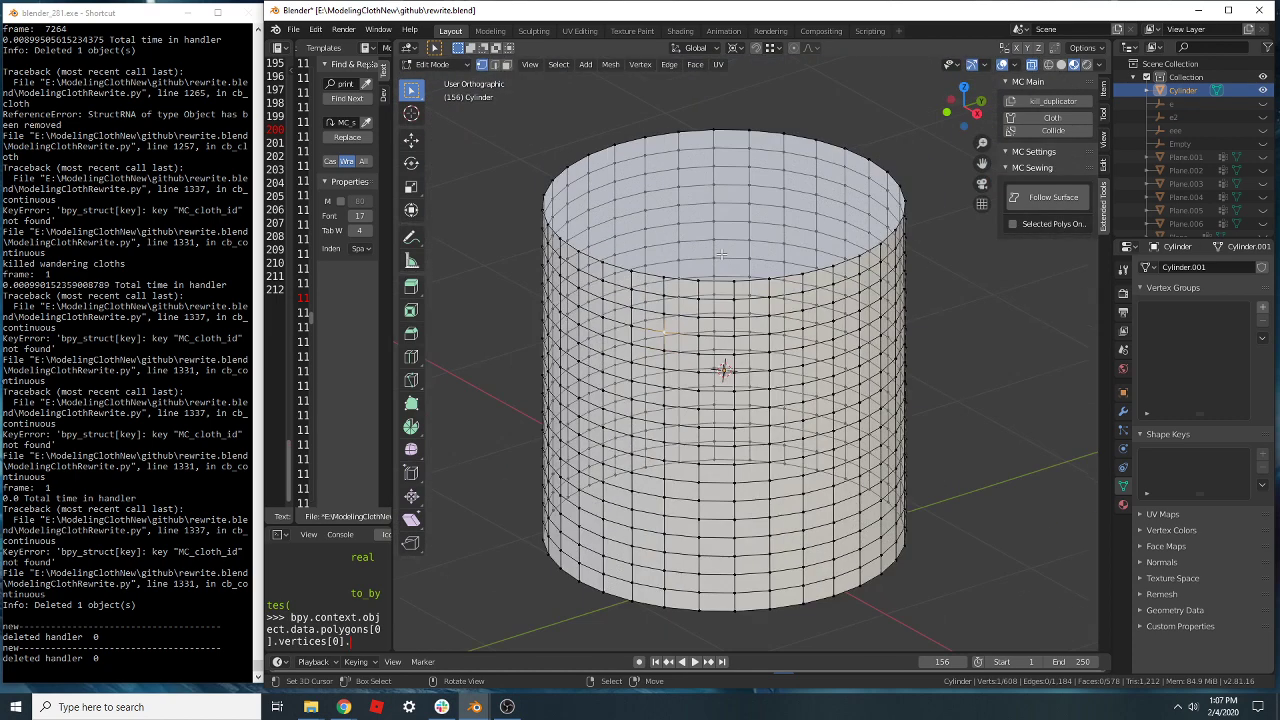
scroll(729, 241, "up", 1)
scroll(689, 284, "up", 3)
scroll(717, 278, "down", 3)
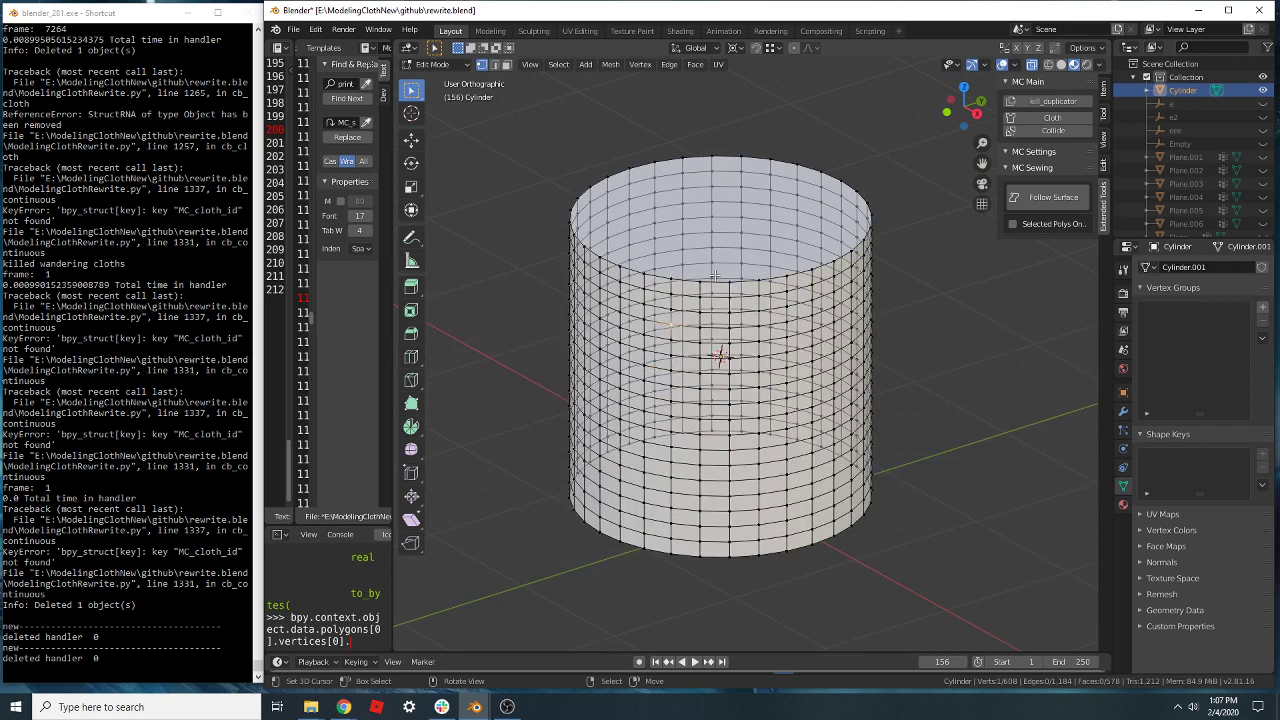
middle_click_drag(715, 275, 707, 299, "shift")
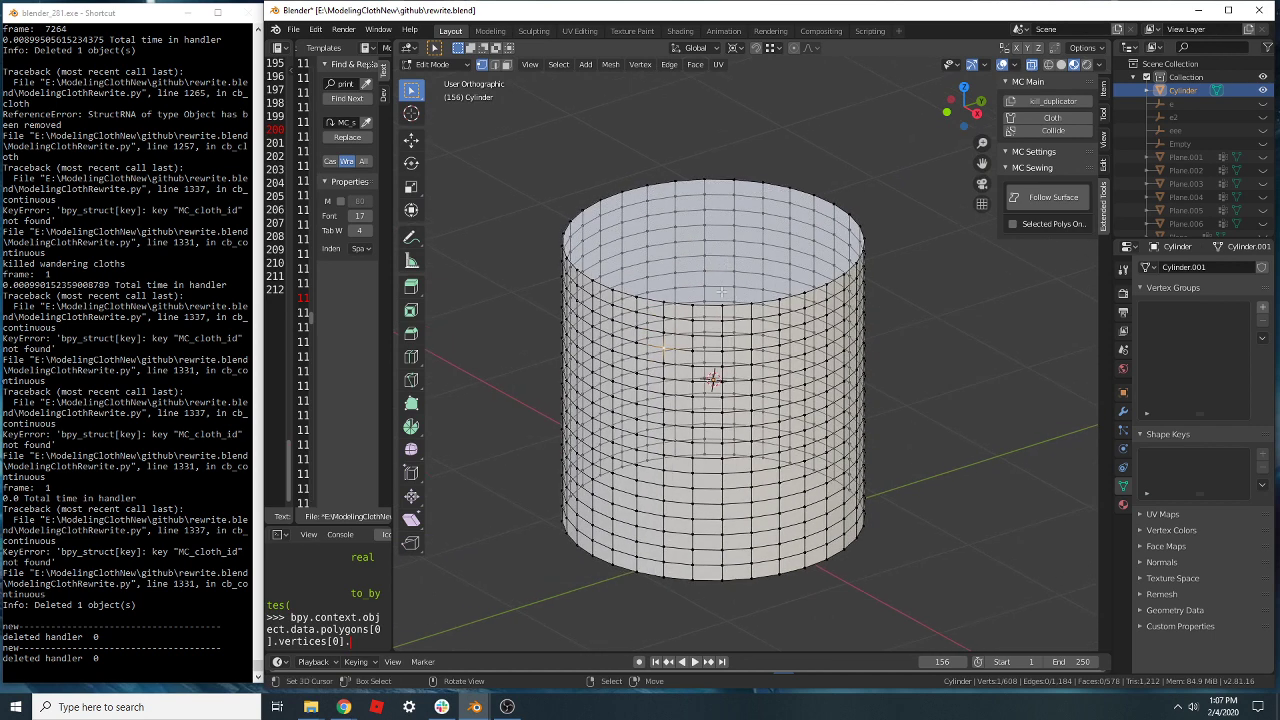
- Return to Object Mode, enable Cloth on the cylinder and turn on Continuous update mode
key("Tab")
scroll(725, 295, "down", 2)
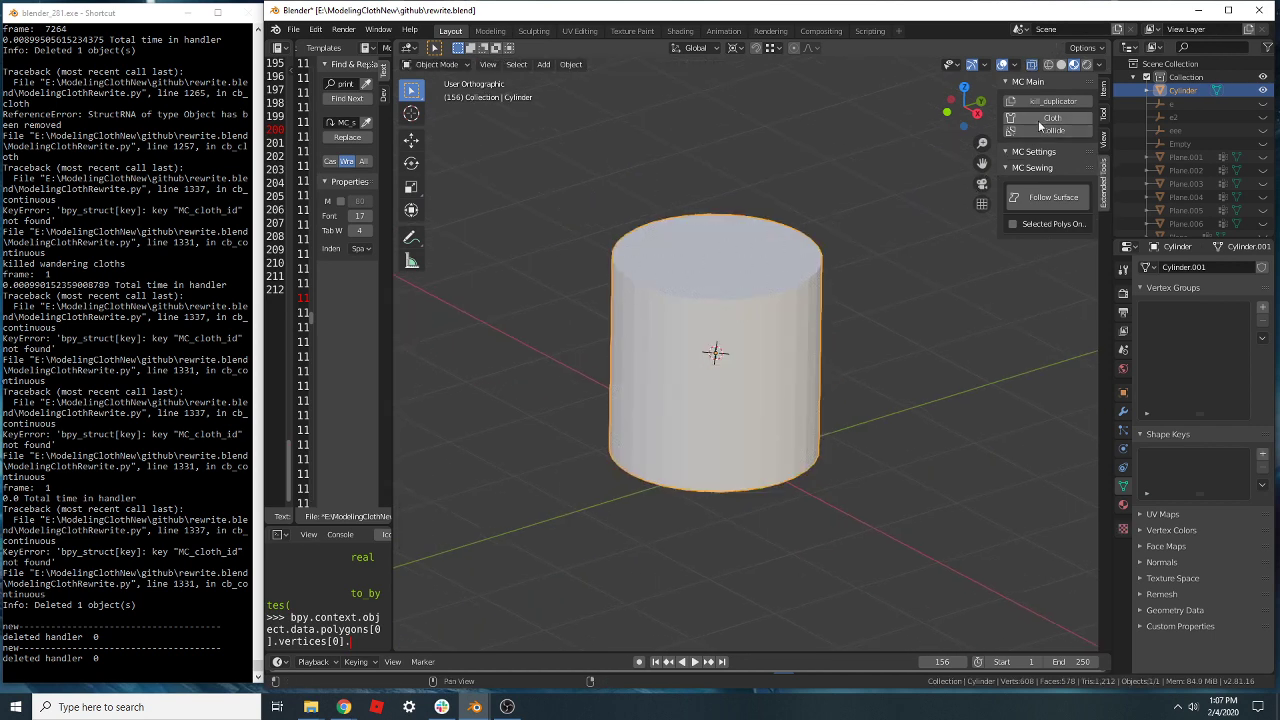
left_click(1042, 119)
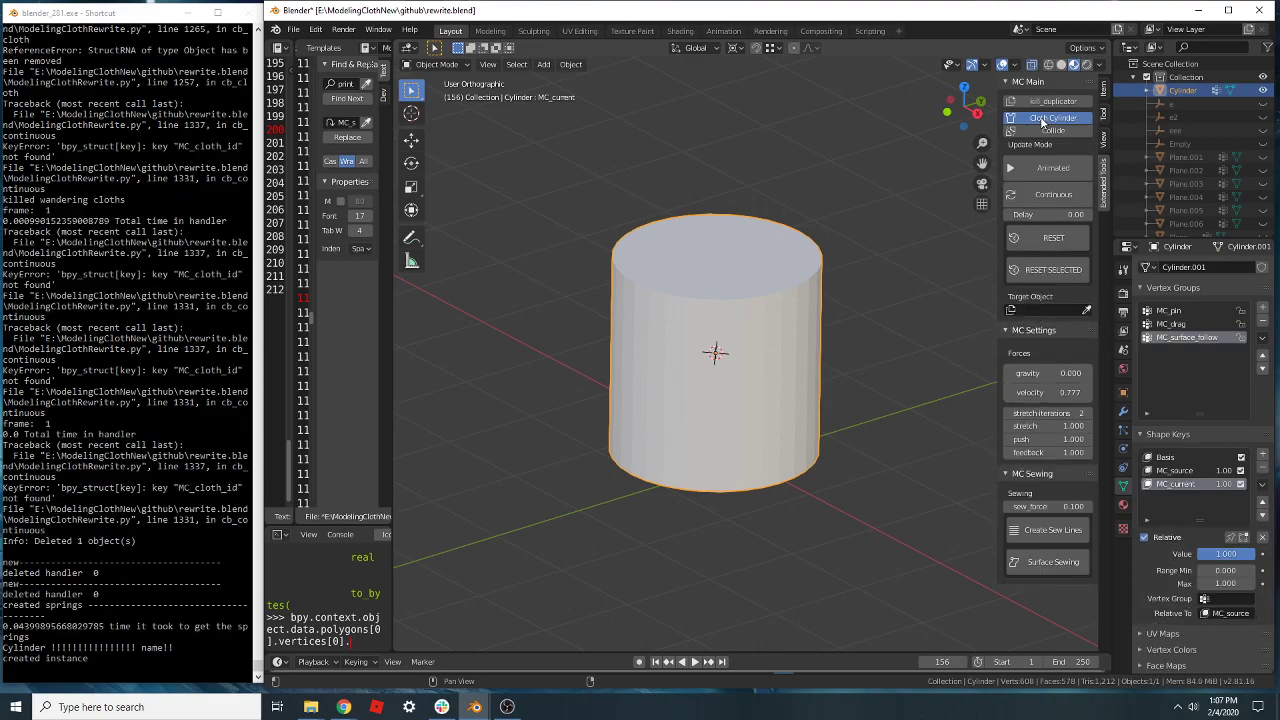
left_click(1036, 196)
- In Edit Mode, move the cylinder's top edge loop upward while the cloth simulates
key("Tab")
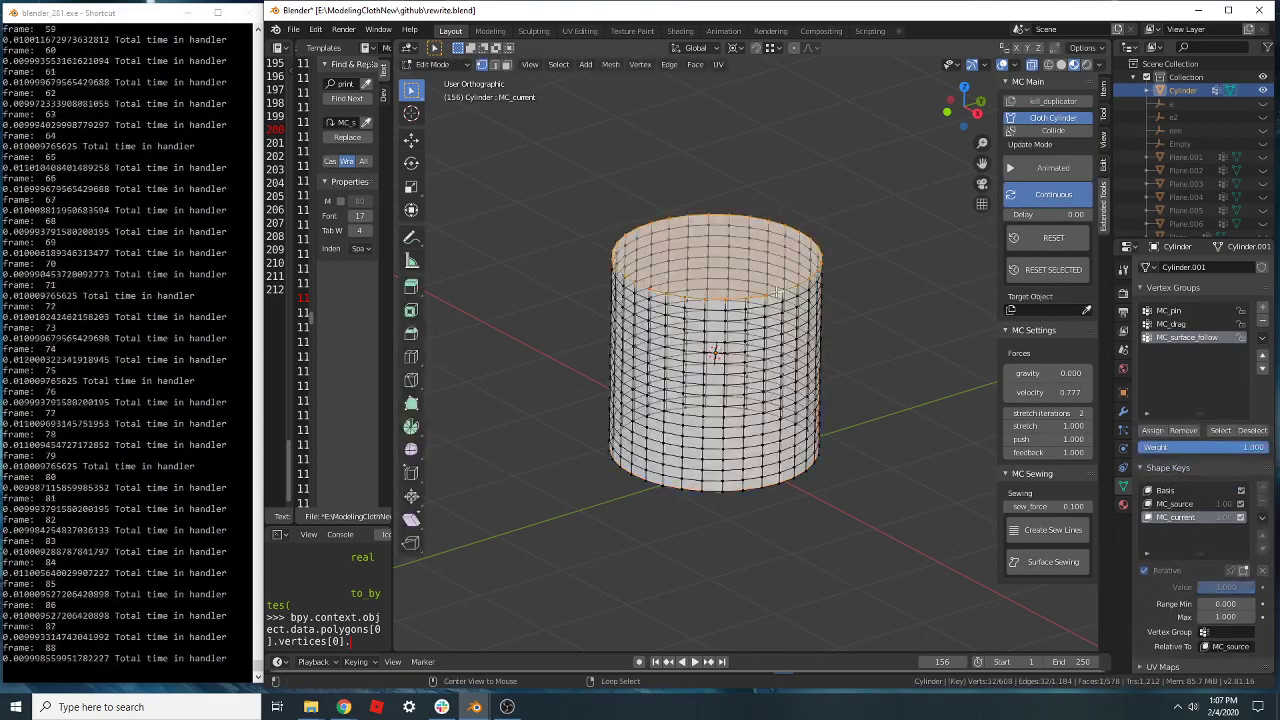
key("g")
left_click(863, 212)
middle_click_drag(812, 303, 811, 296)
key("g")
left_click(790, 230)
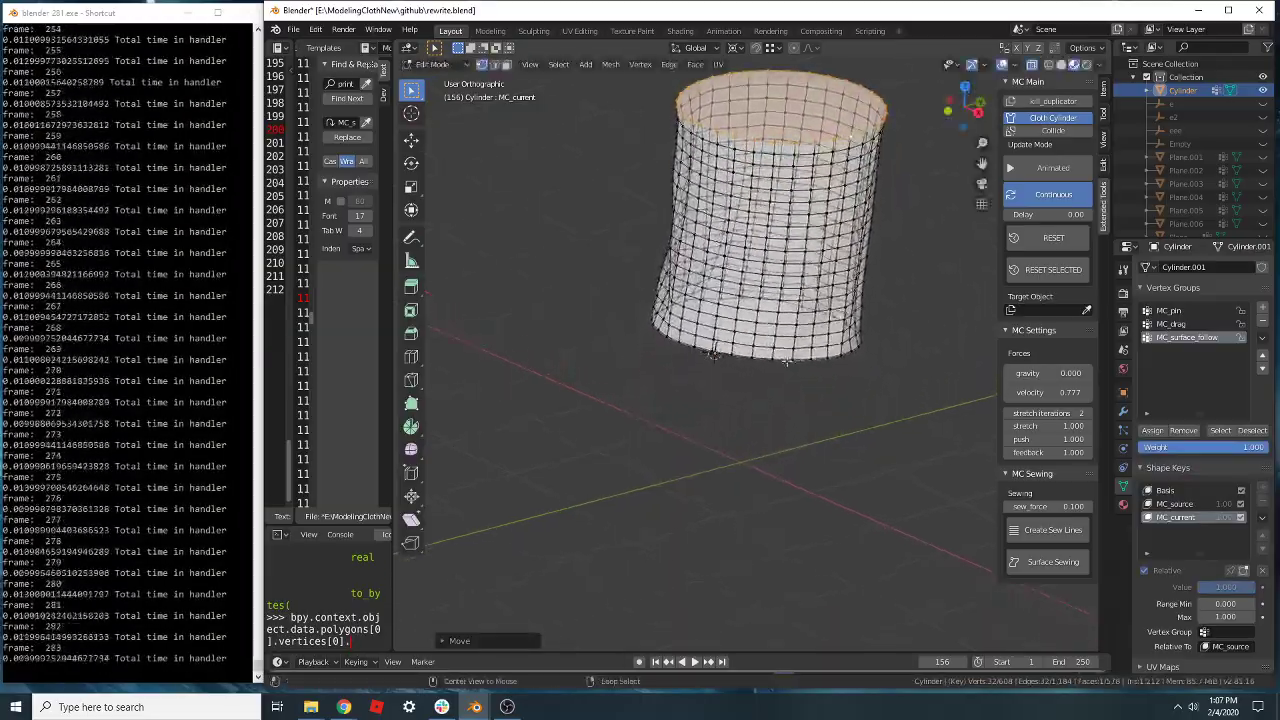
- Select the cloth cylinder's bottom edge loop and move it downward
left_click(787, 366, "alt")
key("g")
left_click(717, 541)
middle_click_drag(731, 248, 732, 241)
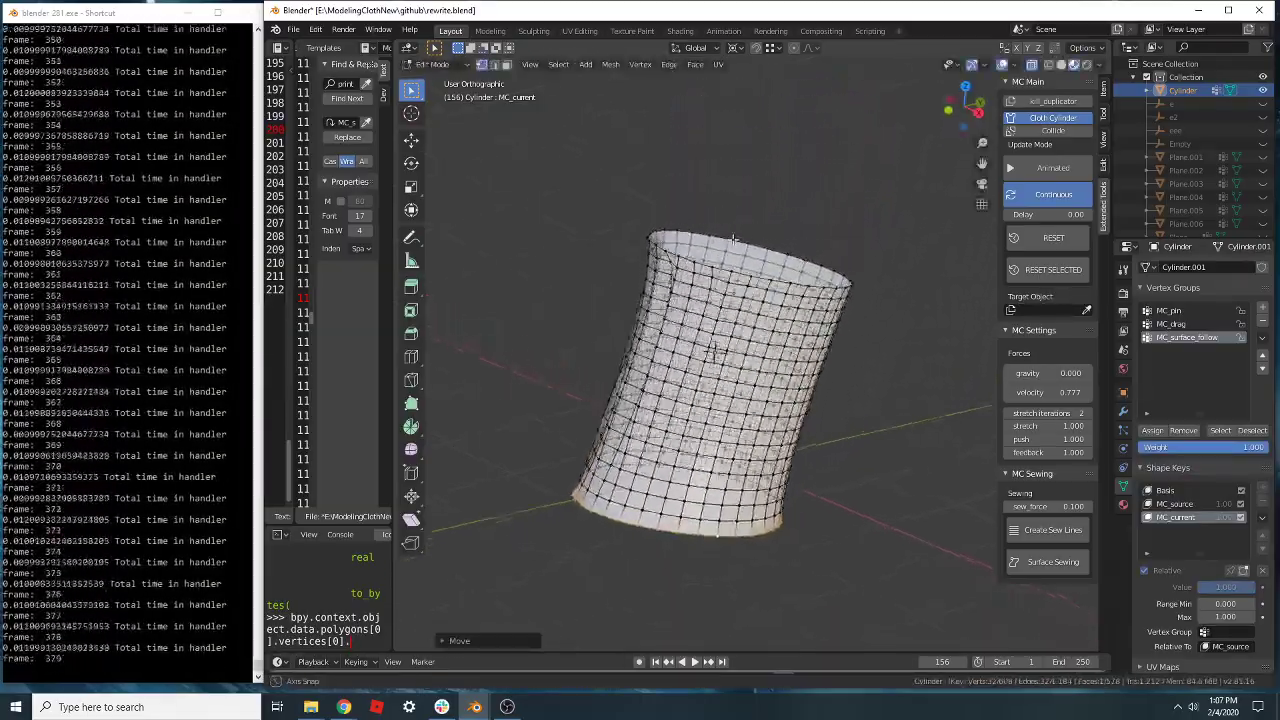
- Insert nine loop cuts in the face band just above the cloth cylinder's bottom edge
key("ctrl+r")
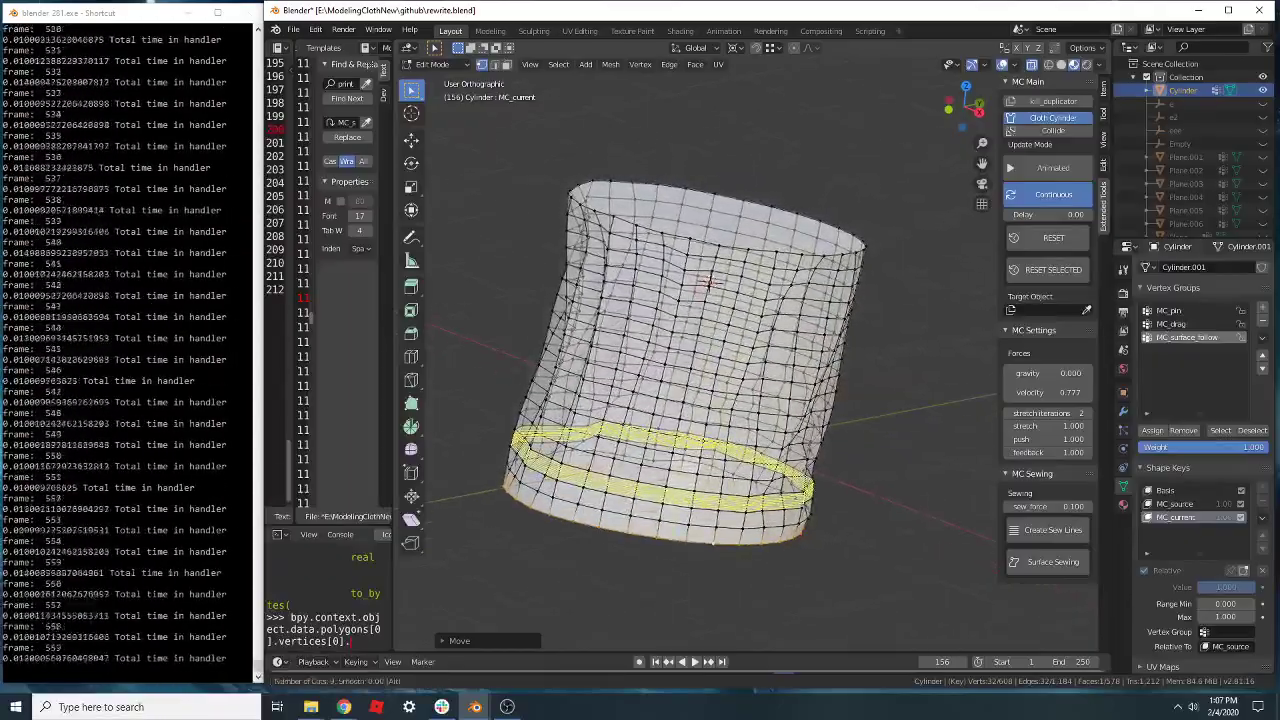
left_click(687, 493)
left_click(687, 493)
- Move the top edge loop up and away, then move the bottom edge loop down to stretch the re-cut cloth
left_click(731, 246, "alt")
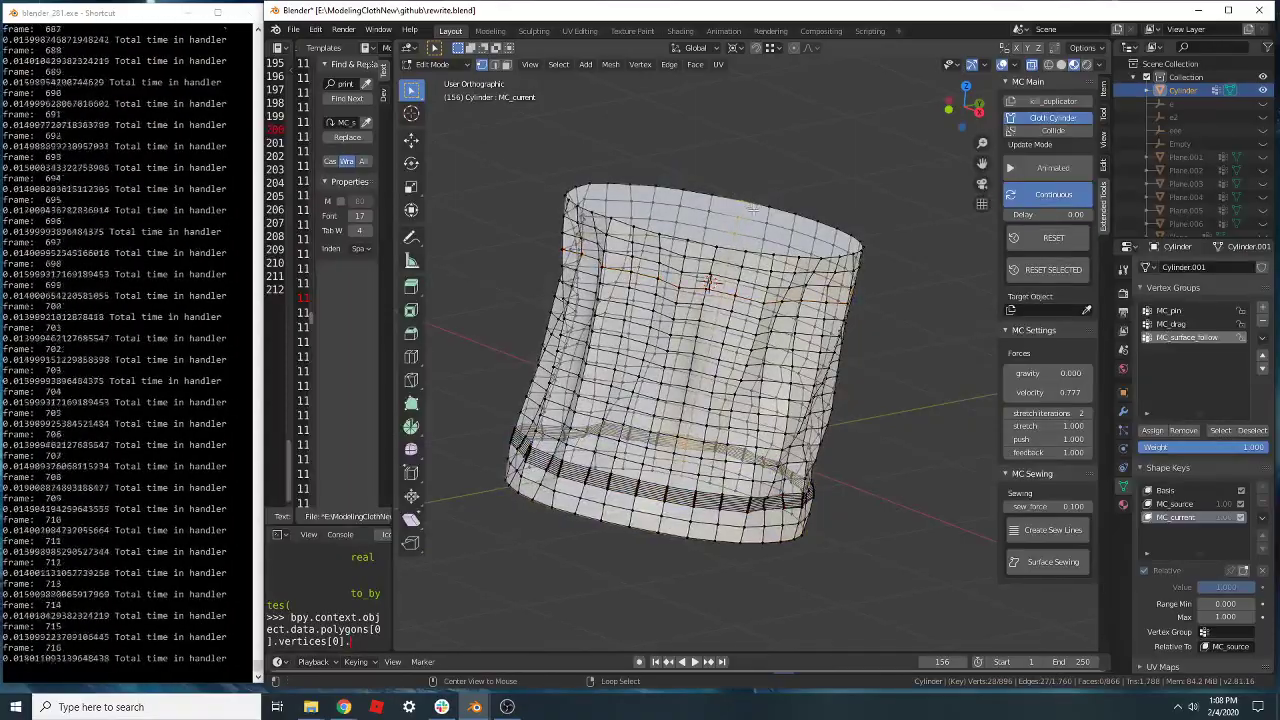
key("g")
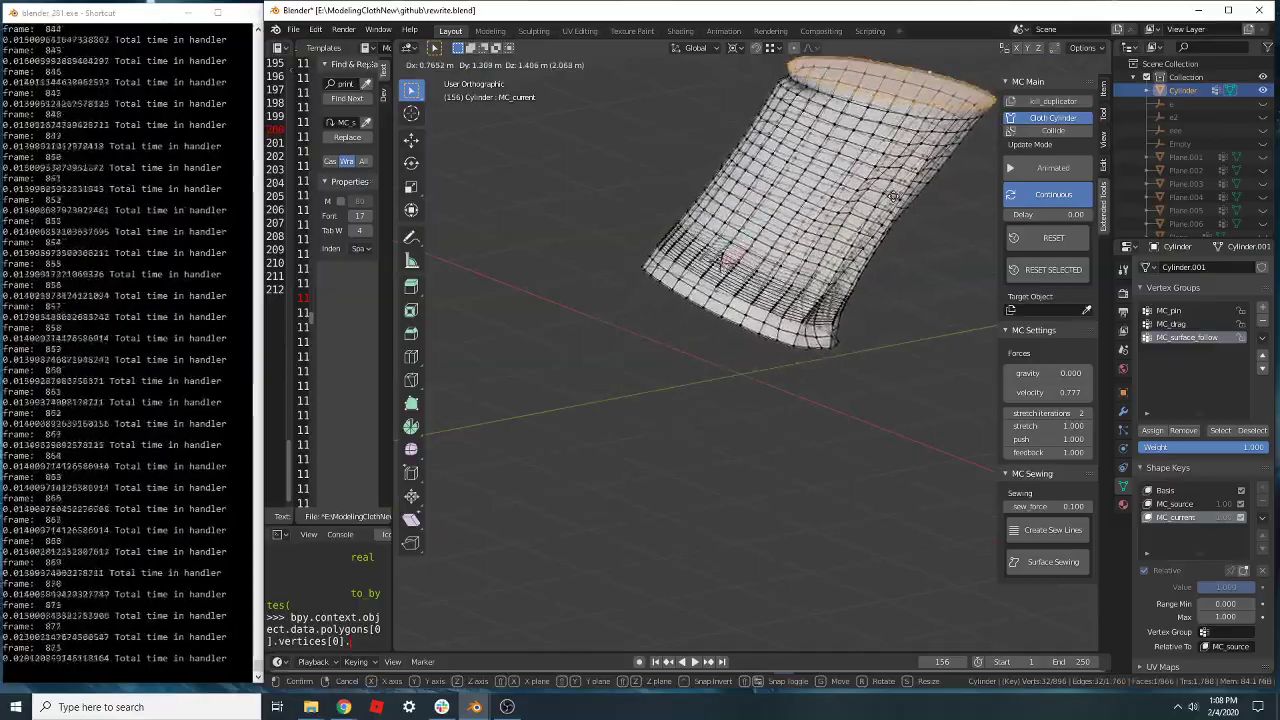
left_click(886, 199)
key("g")
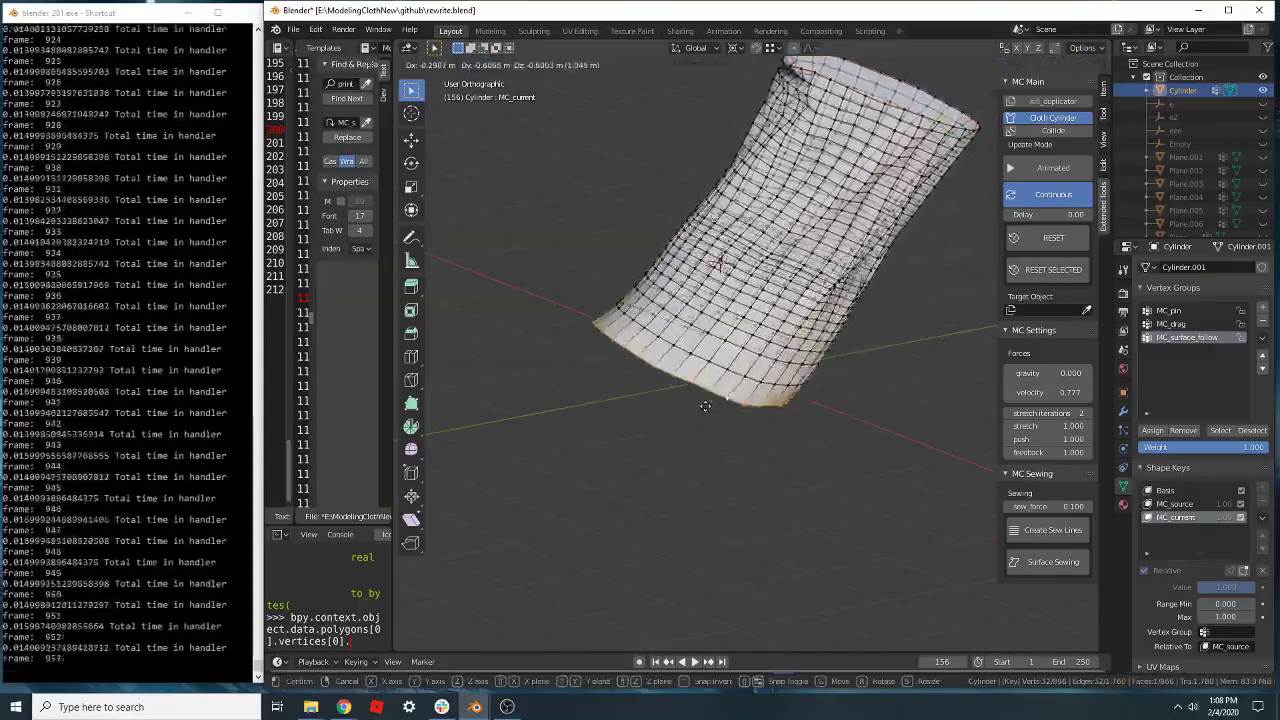
left_click(671, 539)
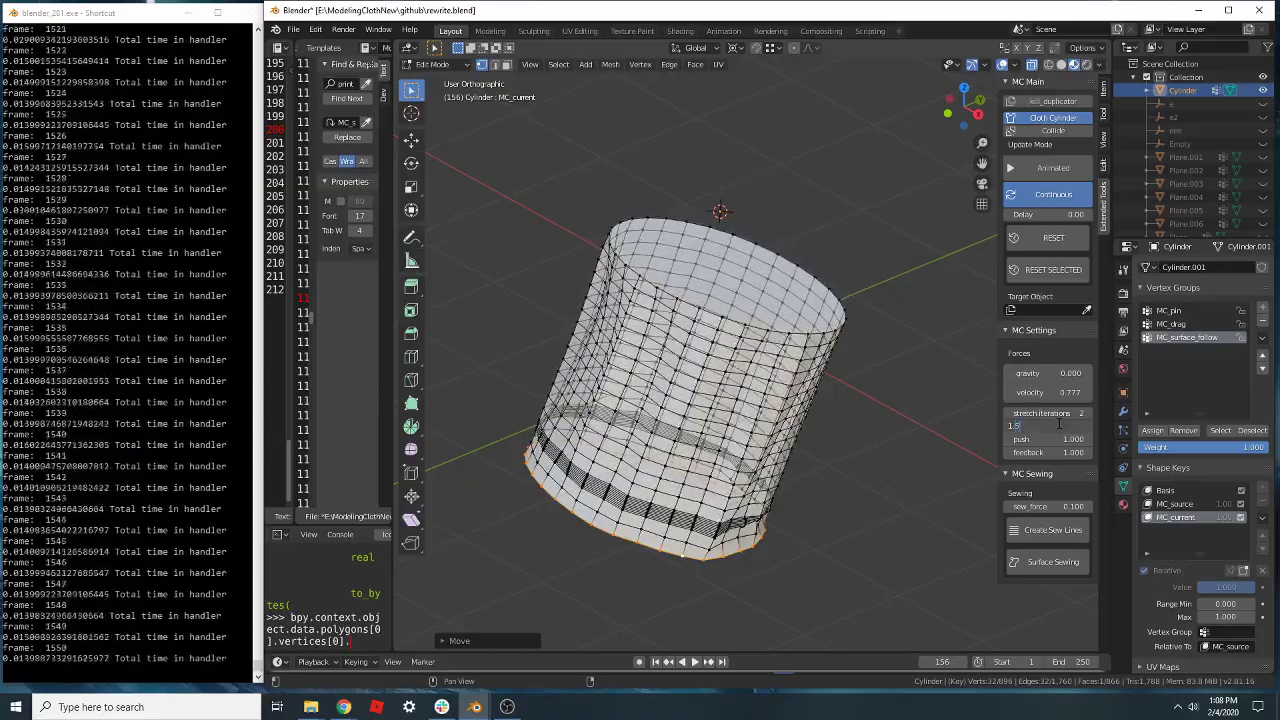
- Set the cloth's stretch to 1.5 and move the bottom edge loop downward
key("g")
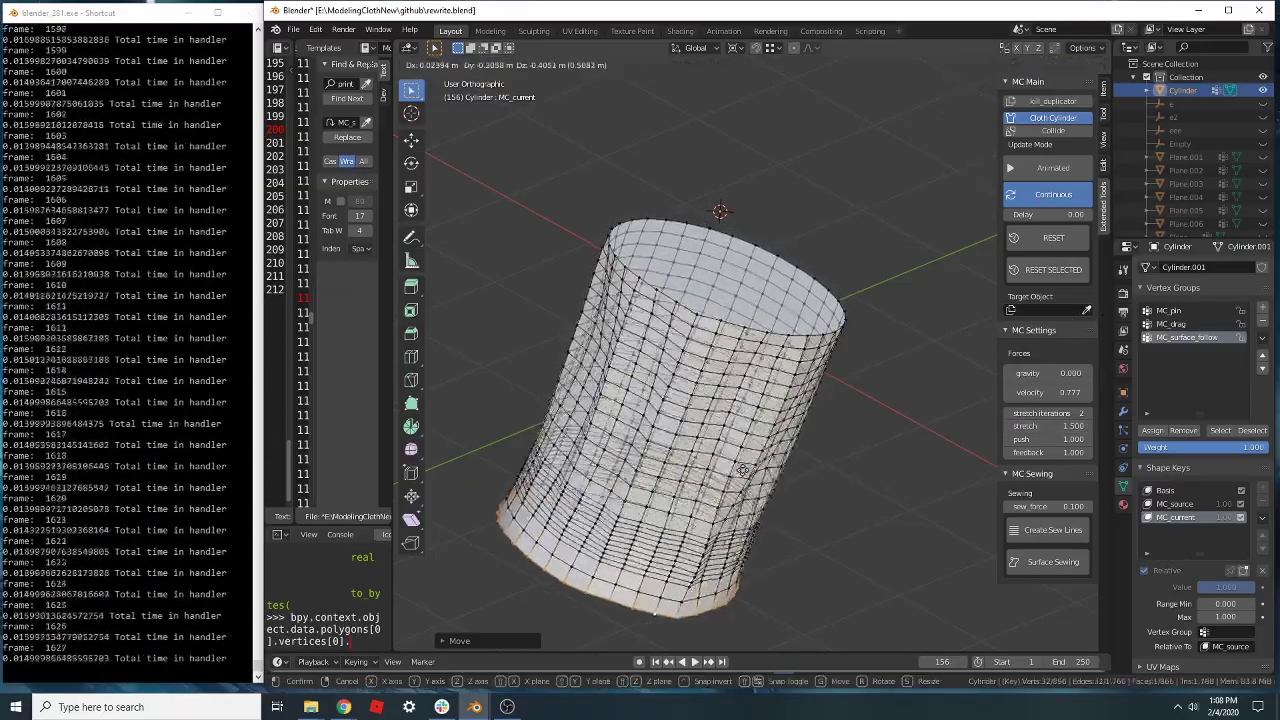
left_click(743, 470)
scroll(637, 553, "up", 1)
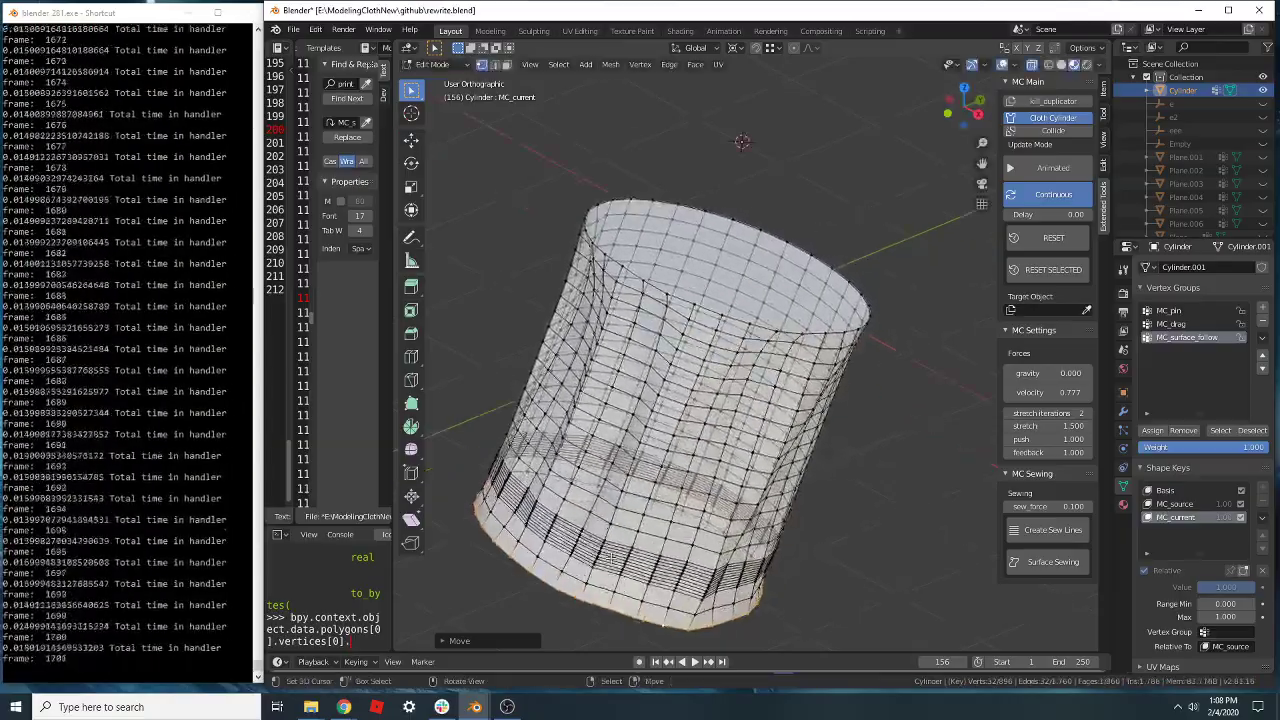
- Set the cloth's stretch to 2 and reset the cloth to its original shape
left_click(1057, 426)
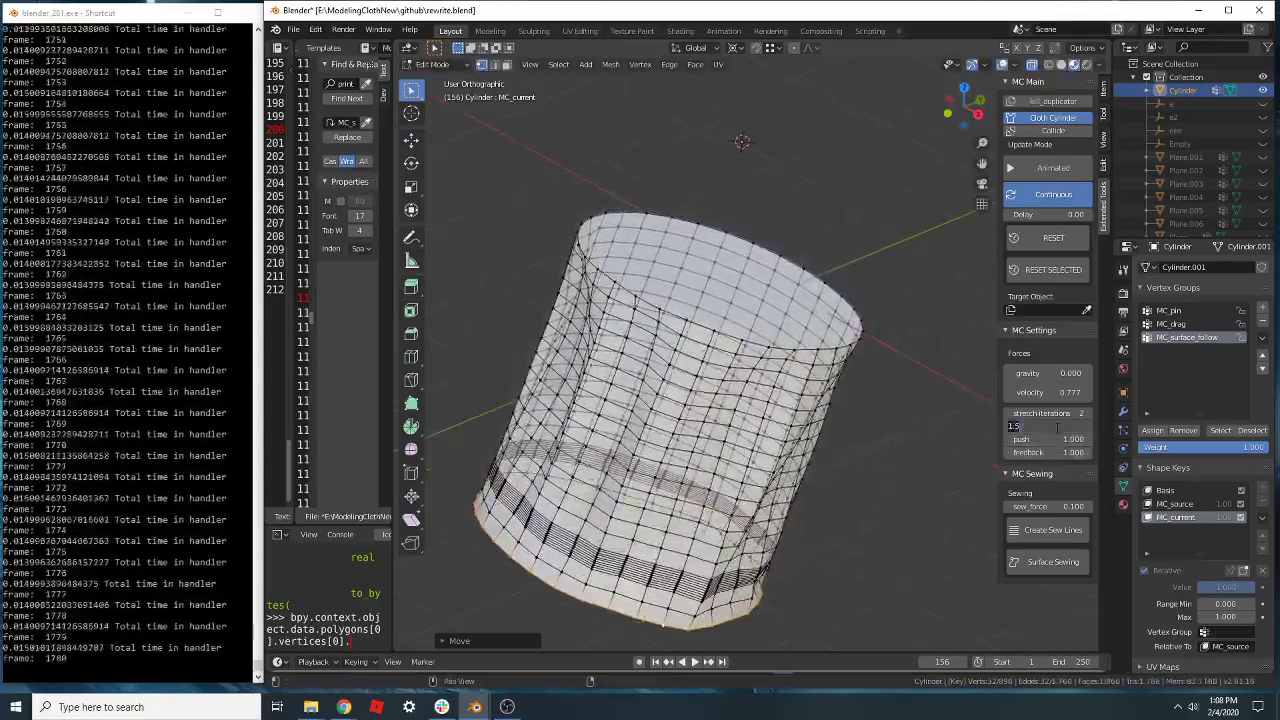
key("Return")
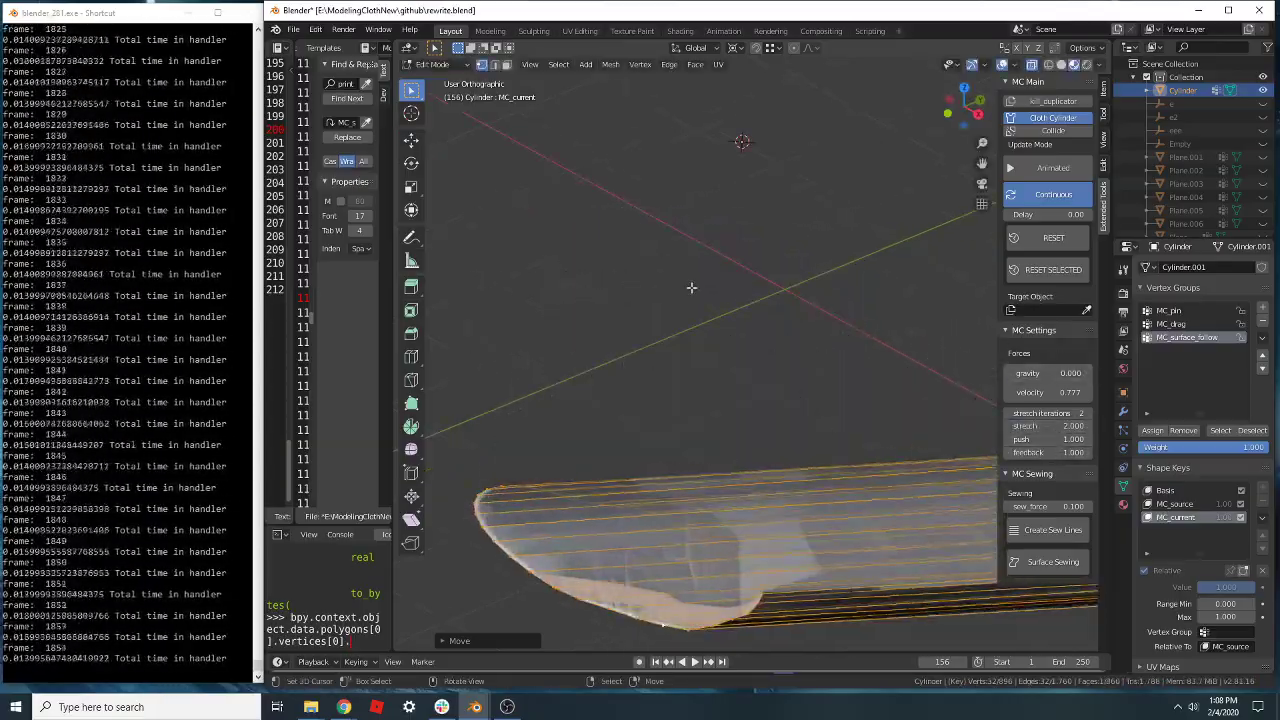
scroll(684, 326, "down", 2)
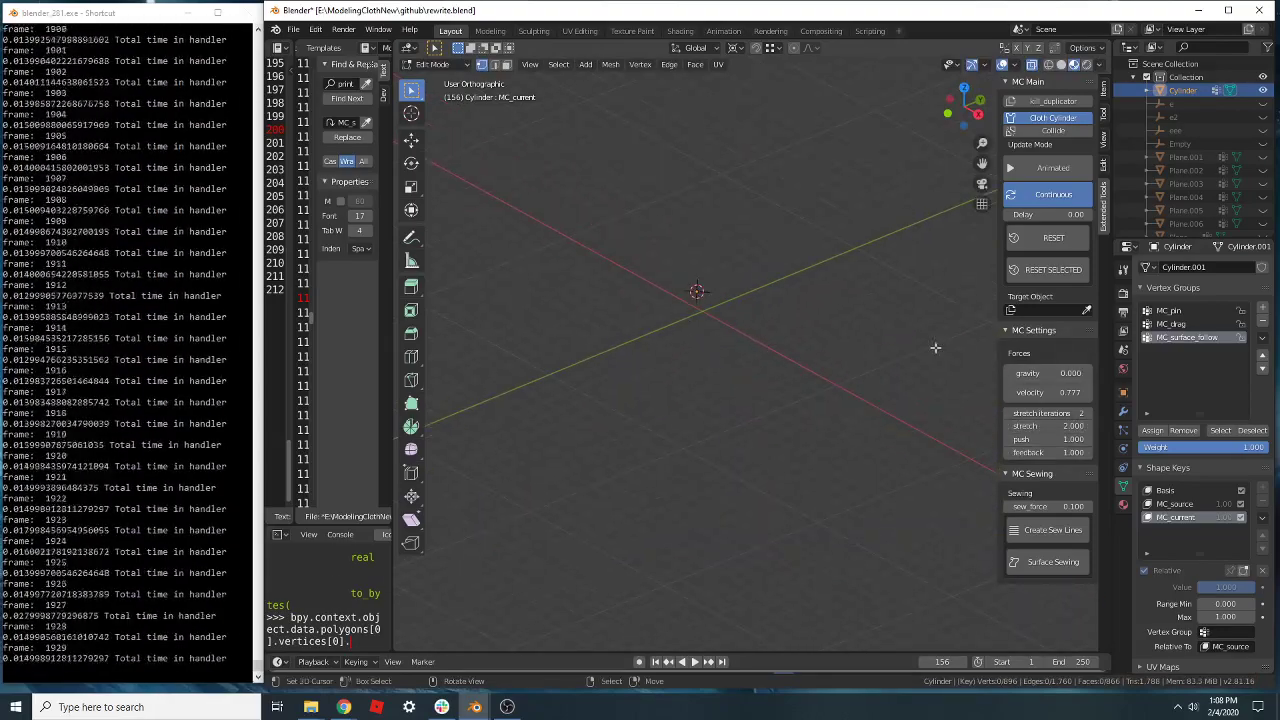
left_click(1040, 240)
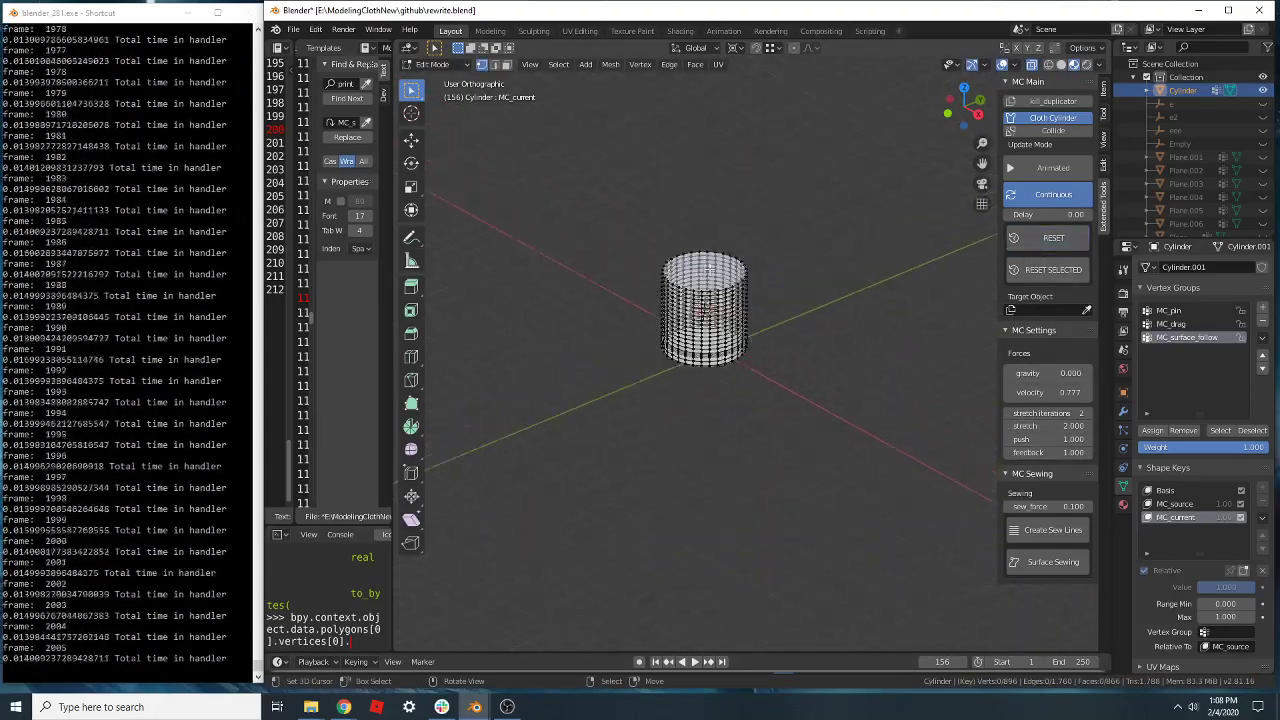
- Try moving the top edge loop at the higher stretch setting, then reset the cloth
right_click(709, 240, "alt")
key("g")
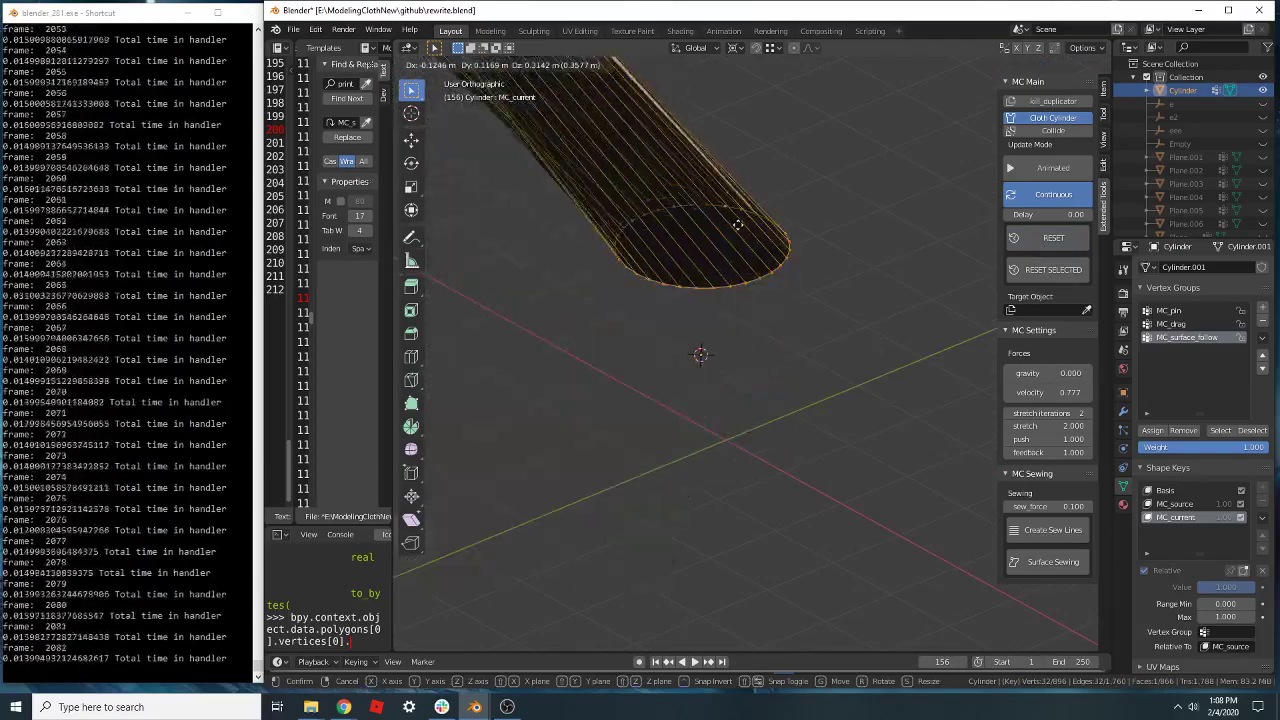
left_click(738, 291)
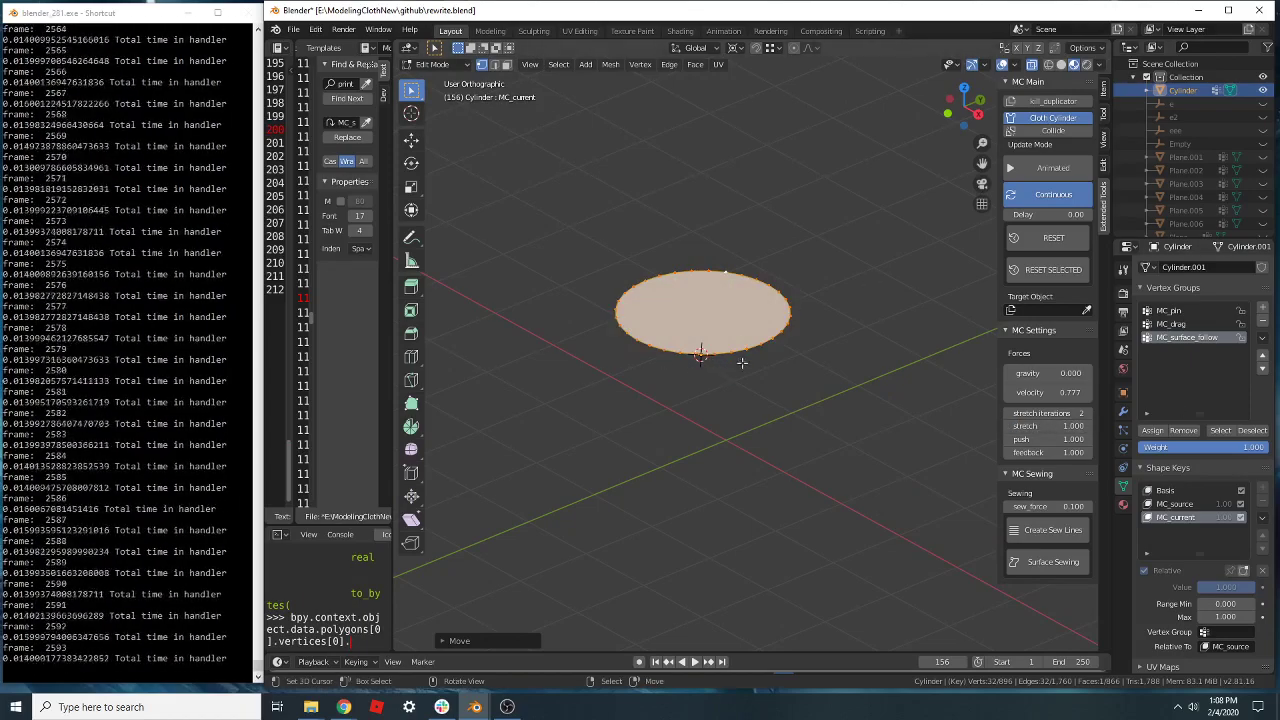
left_click(1061, 238)
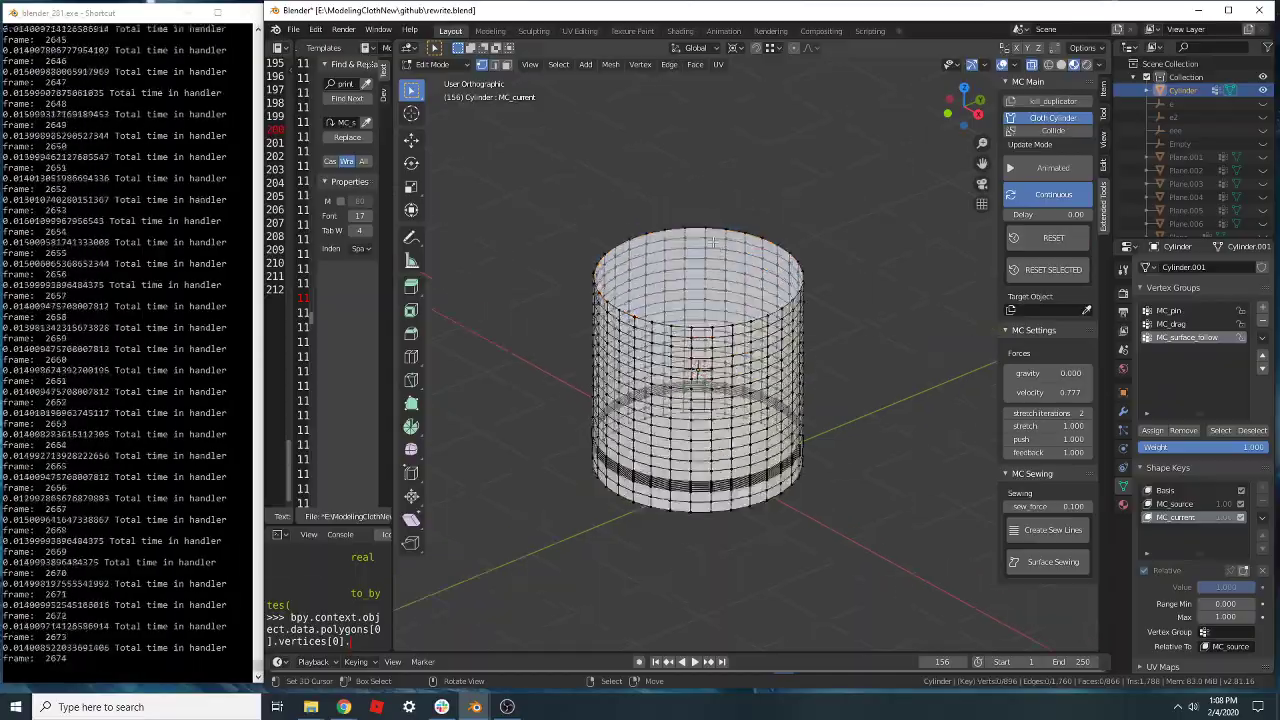
- Move the reset cylinder's top edge loop up and pull its bottom edge loop downward
key("g")
left_click(806, 160)
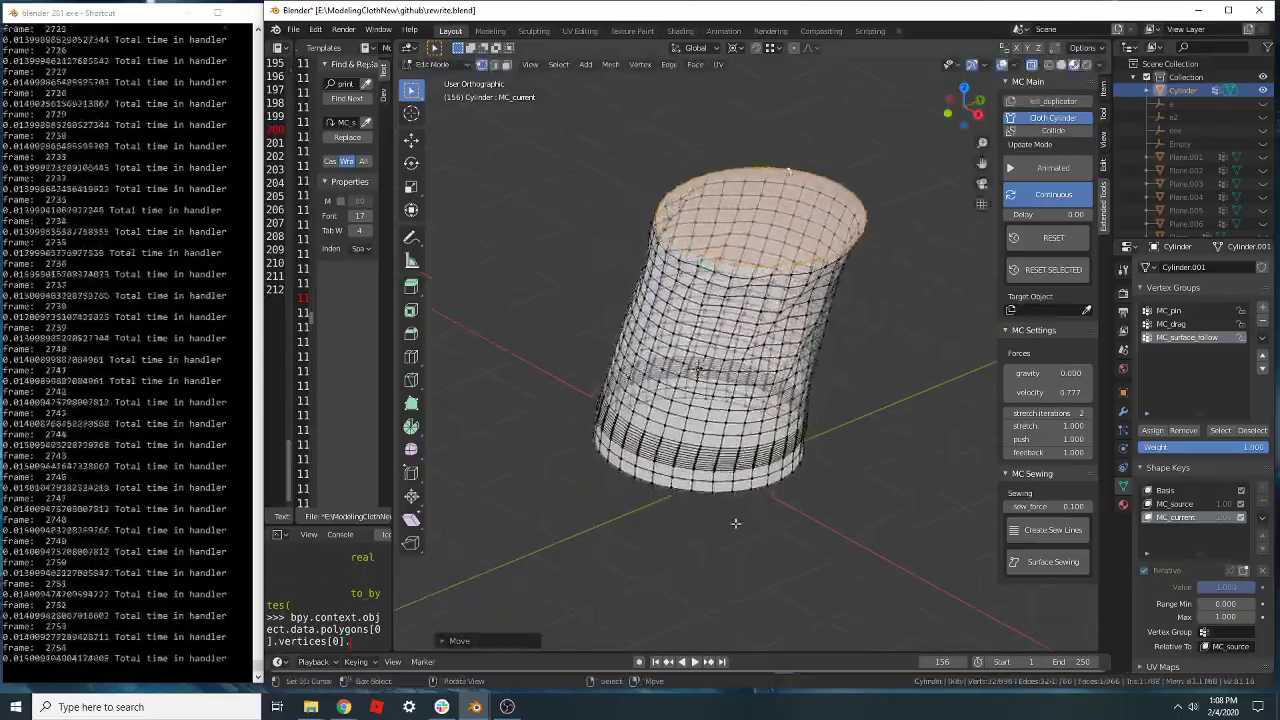
scroll(735, 523, "up", 2)
left_click(735, 472)
key("g")
left_click(693, 571)
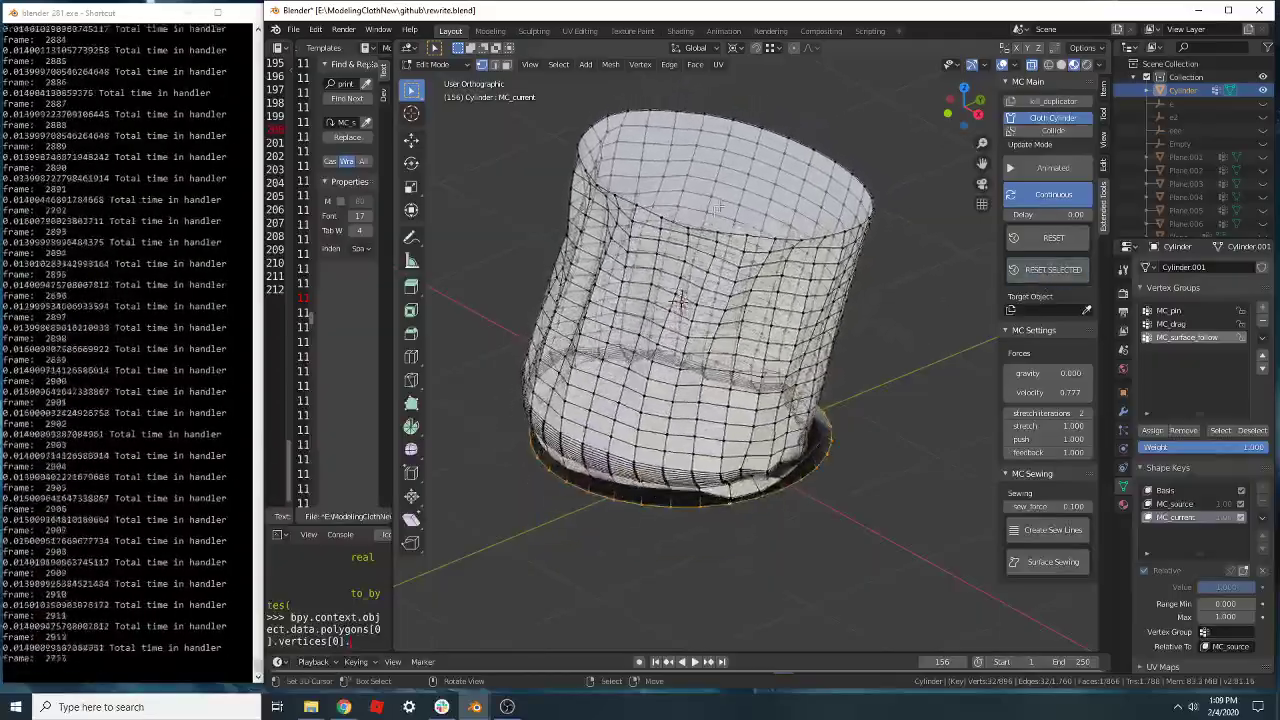
- Try pulling the cloth cylinder's top edge loop upward, then reset the whole cloth to its original shape
left_click(810, 228, "alt")
key("g")
left_click(847, 231)
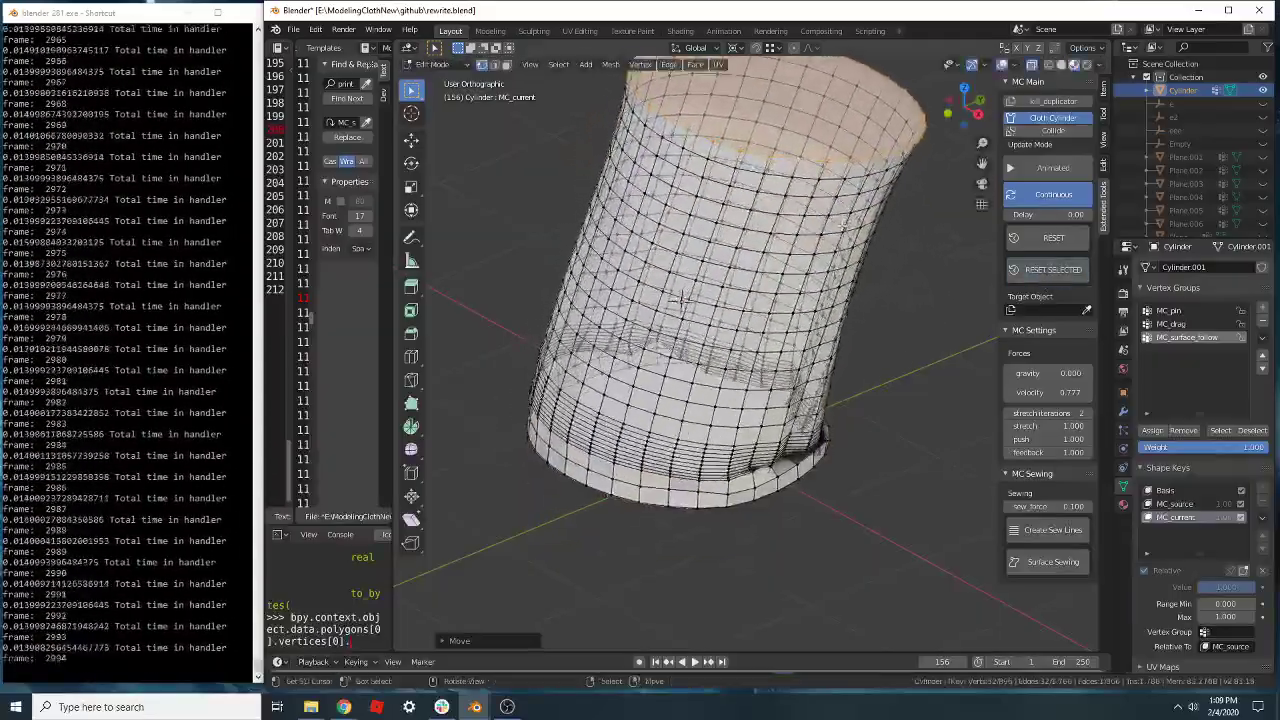
scroll(784, 306, "down", 2)
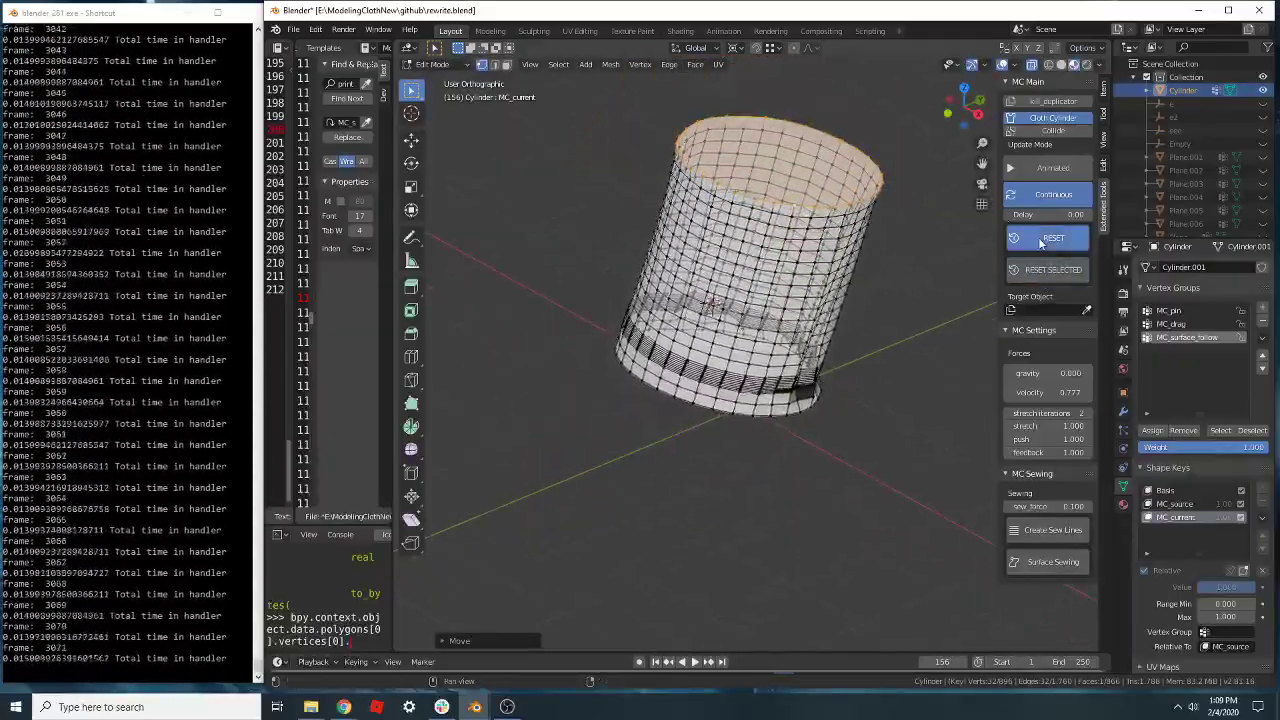
left_click(1038, 241)
- Move the reset cylinder's top edge loop, then reset only the selected vertices
key("g")
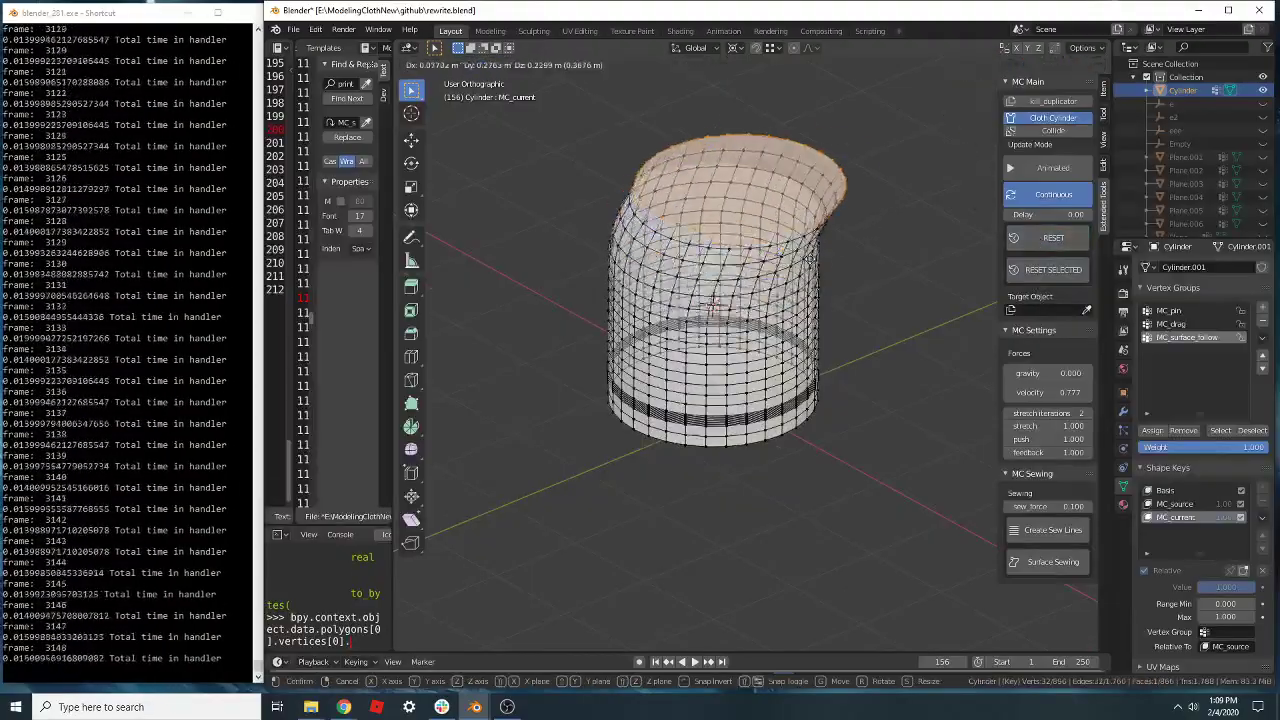
left_click(897, 195)
left_click(1036, 272)
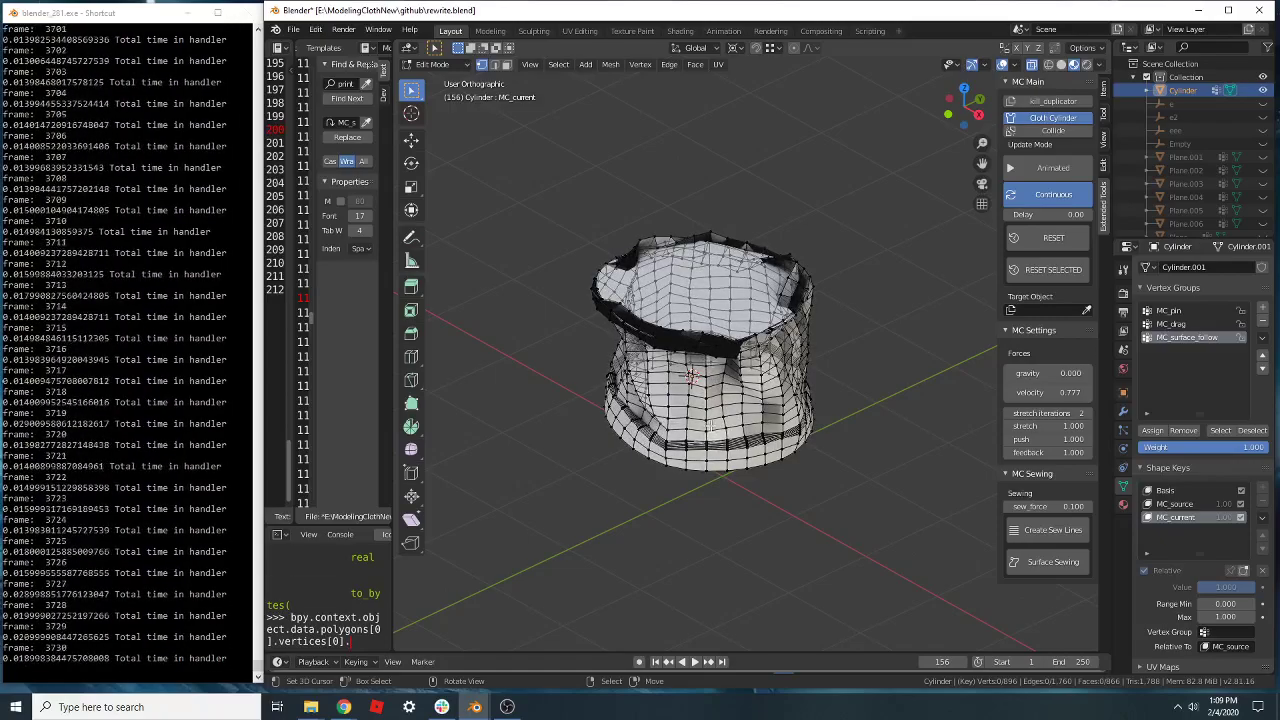
- Select the edge loop around the crumpled cylinder's top rim and move it upward to stretch the cloth
middle_click_drag(711, 426, 714, 420)
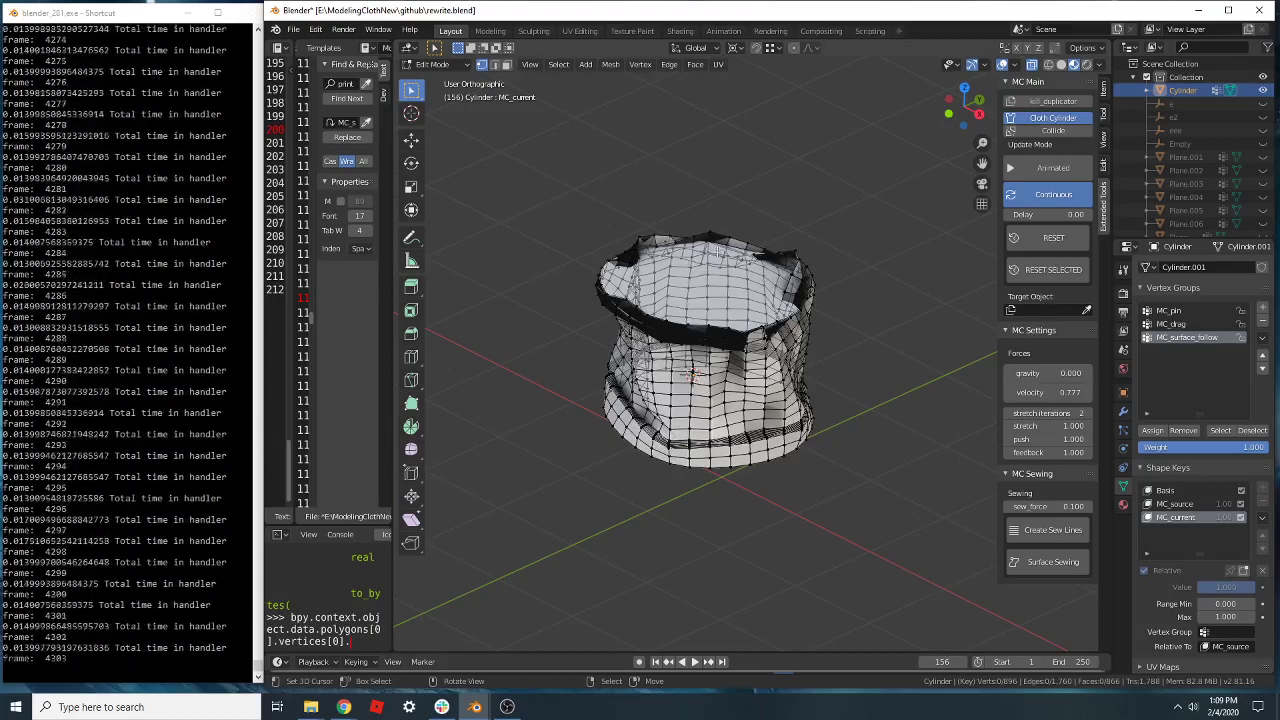
scroll(715, 295, "up", 3)
left_click(716, 295, "alt")
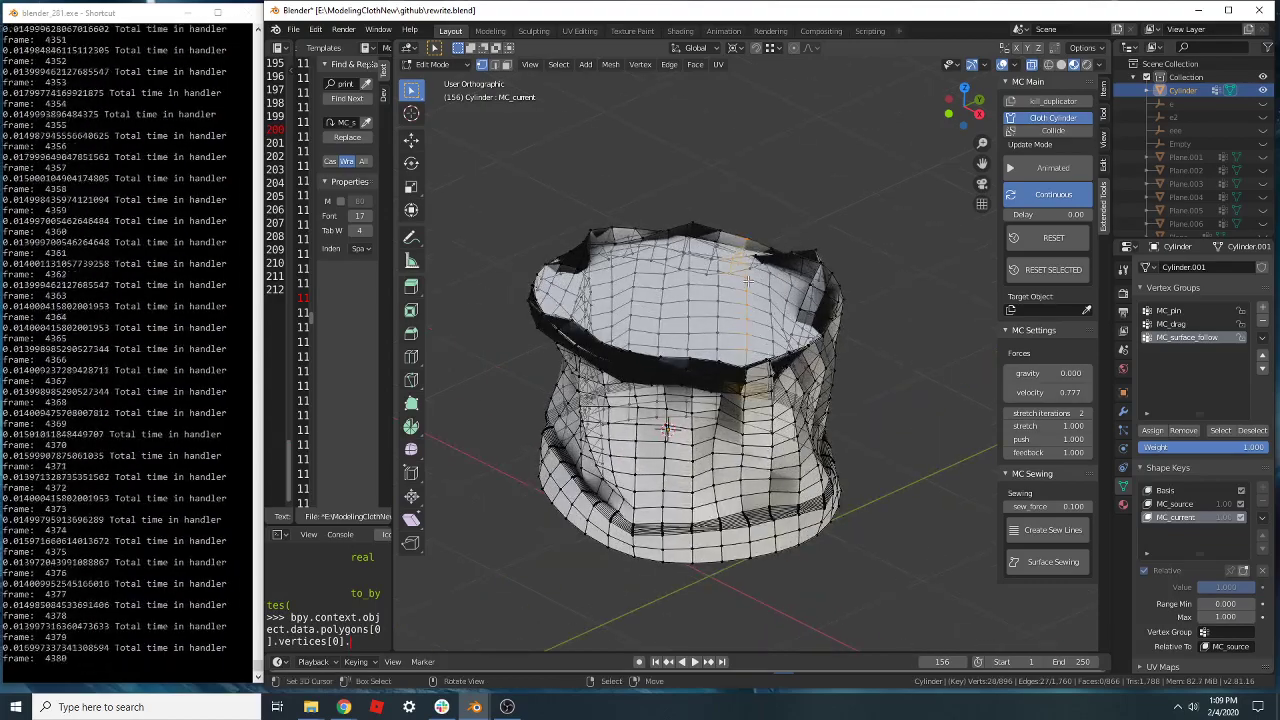
left_click(732, 362, "alt")
scroll(732, 360, "down", 3)
key("g")
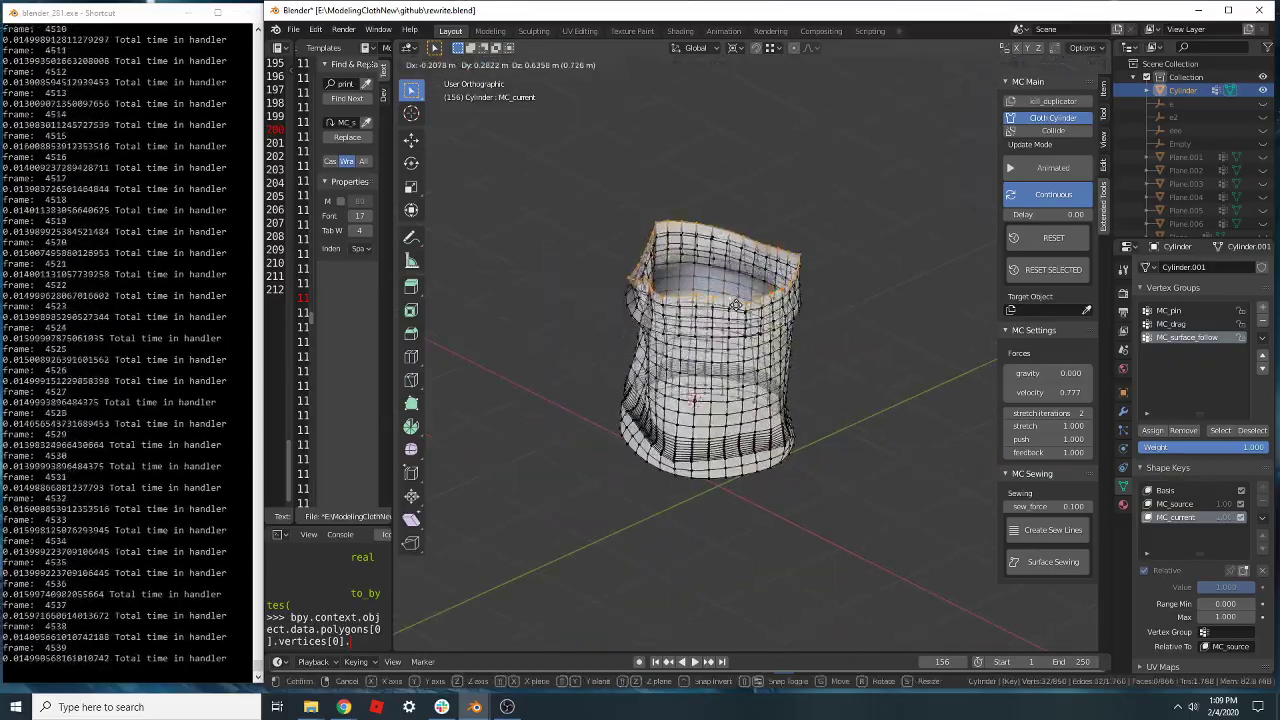
left_click(730, 259)
- Select the cylinder's bottom edge loop and move it downward while the cloth keeps simulating
left_click(712, 458, "alt")
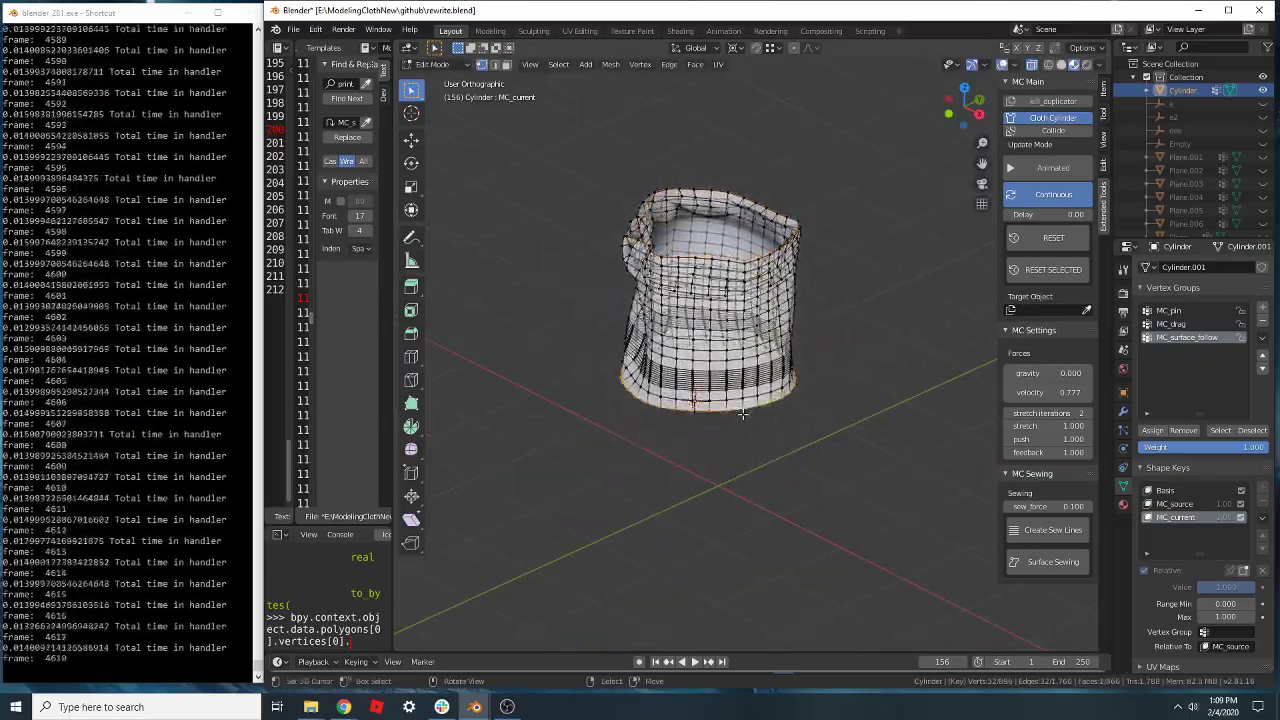
key("g")
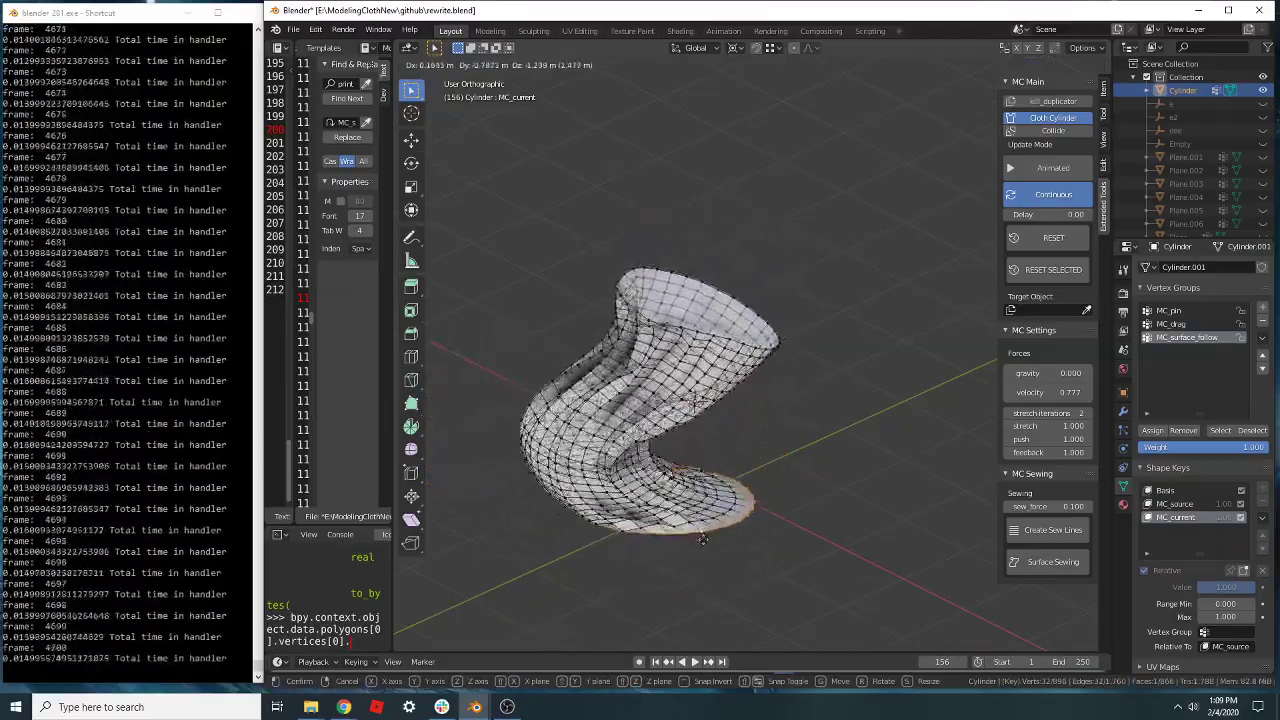